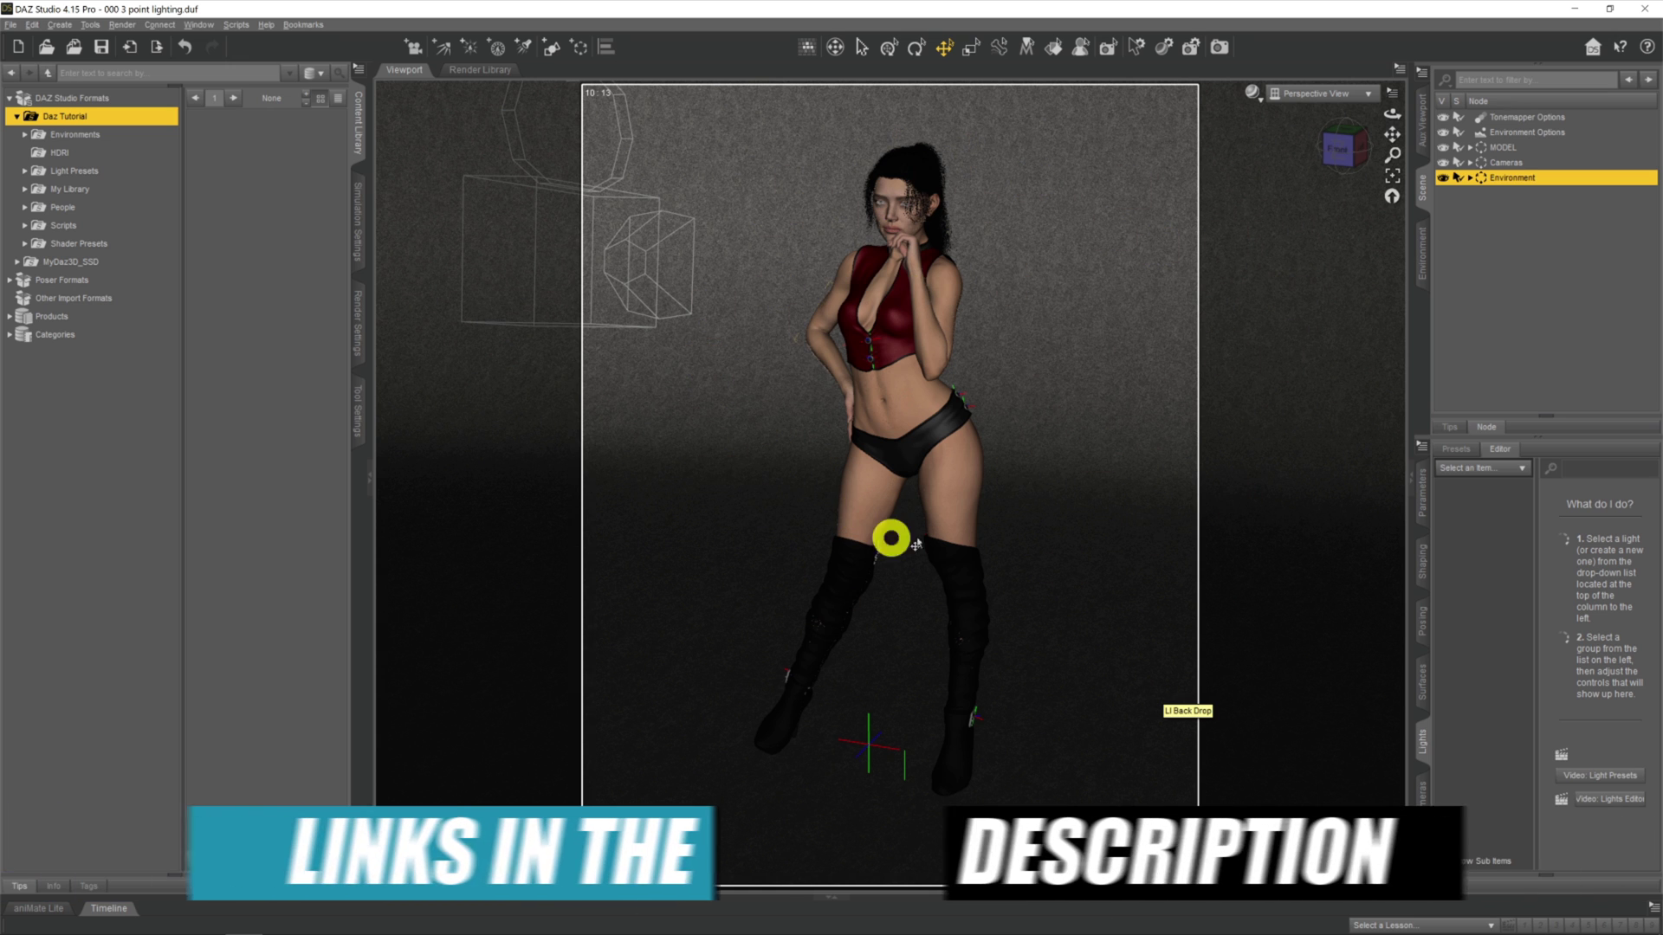
# Step: Examine the model from another angle and show the Environment render settings
pyautogui.moveTo(1391, 114)
pyautogui.mouseDown()
pyautogui.moveTo(1362, 104)
pyautogui.moveTo(1406, 112)
pyautogui.moveTo(1387, 121)
pyautogui.mouseUp()
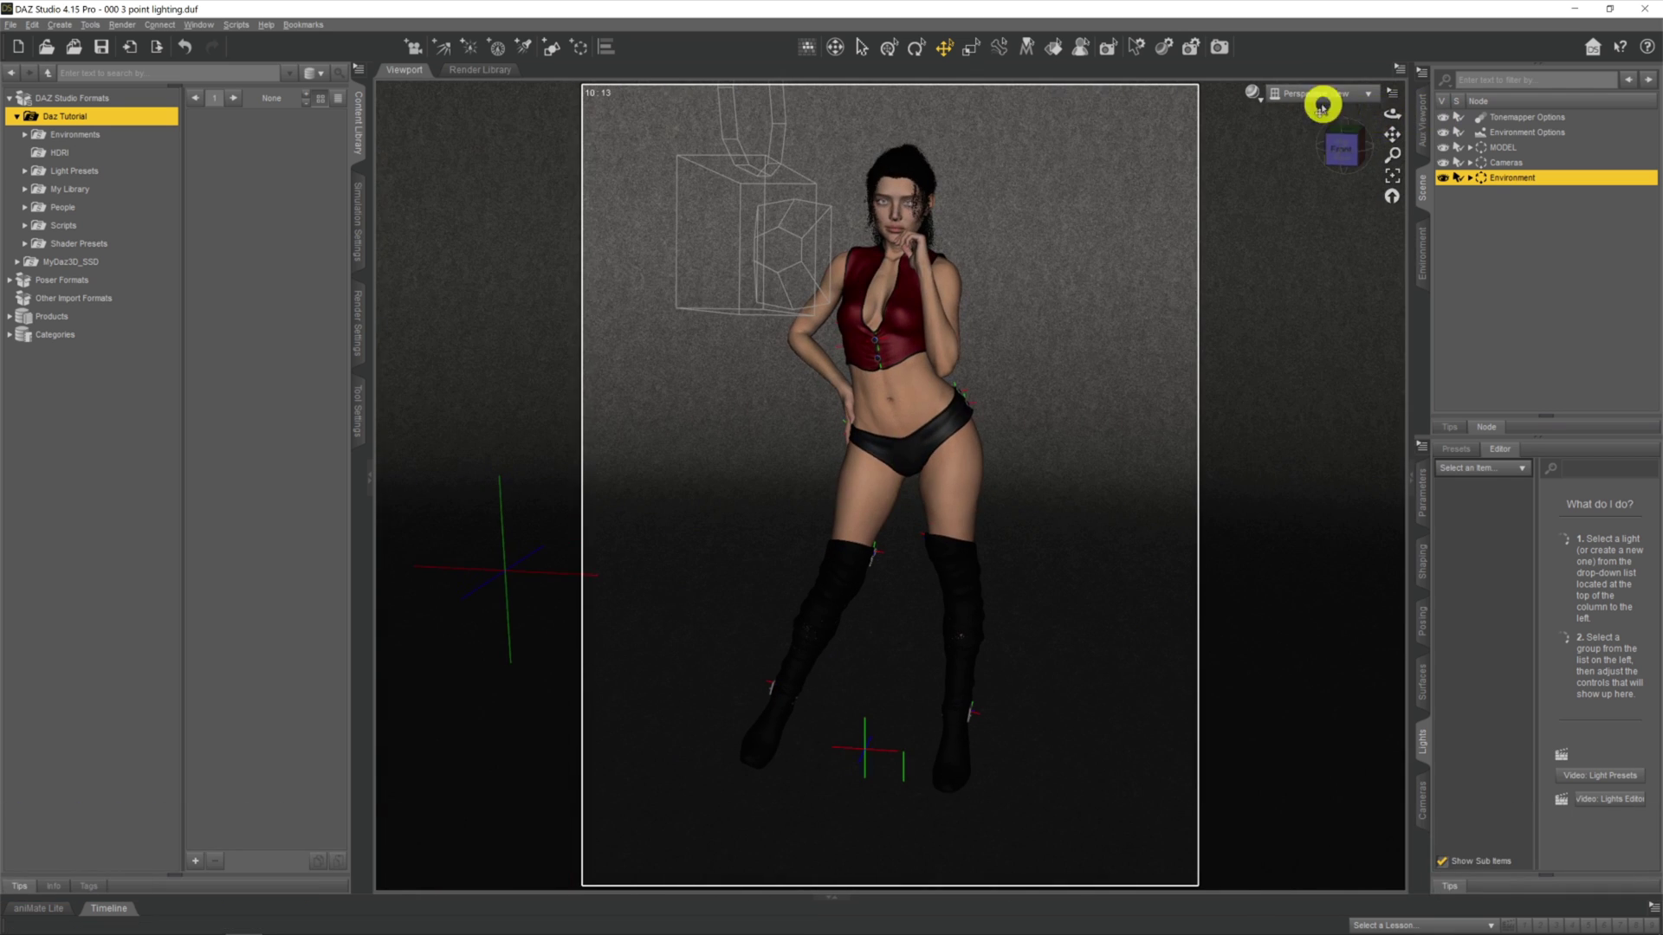
pyautogui.click(1391, 195)
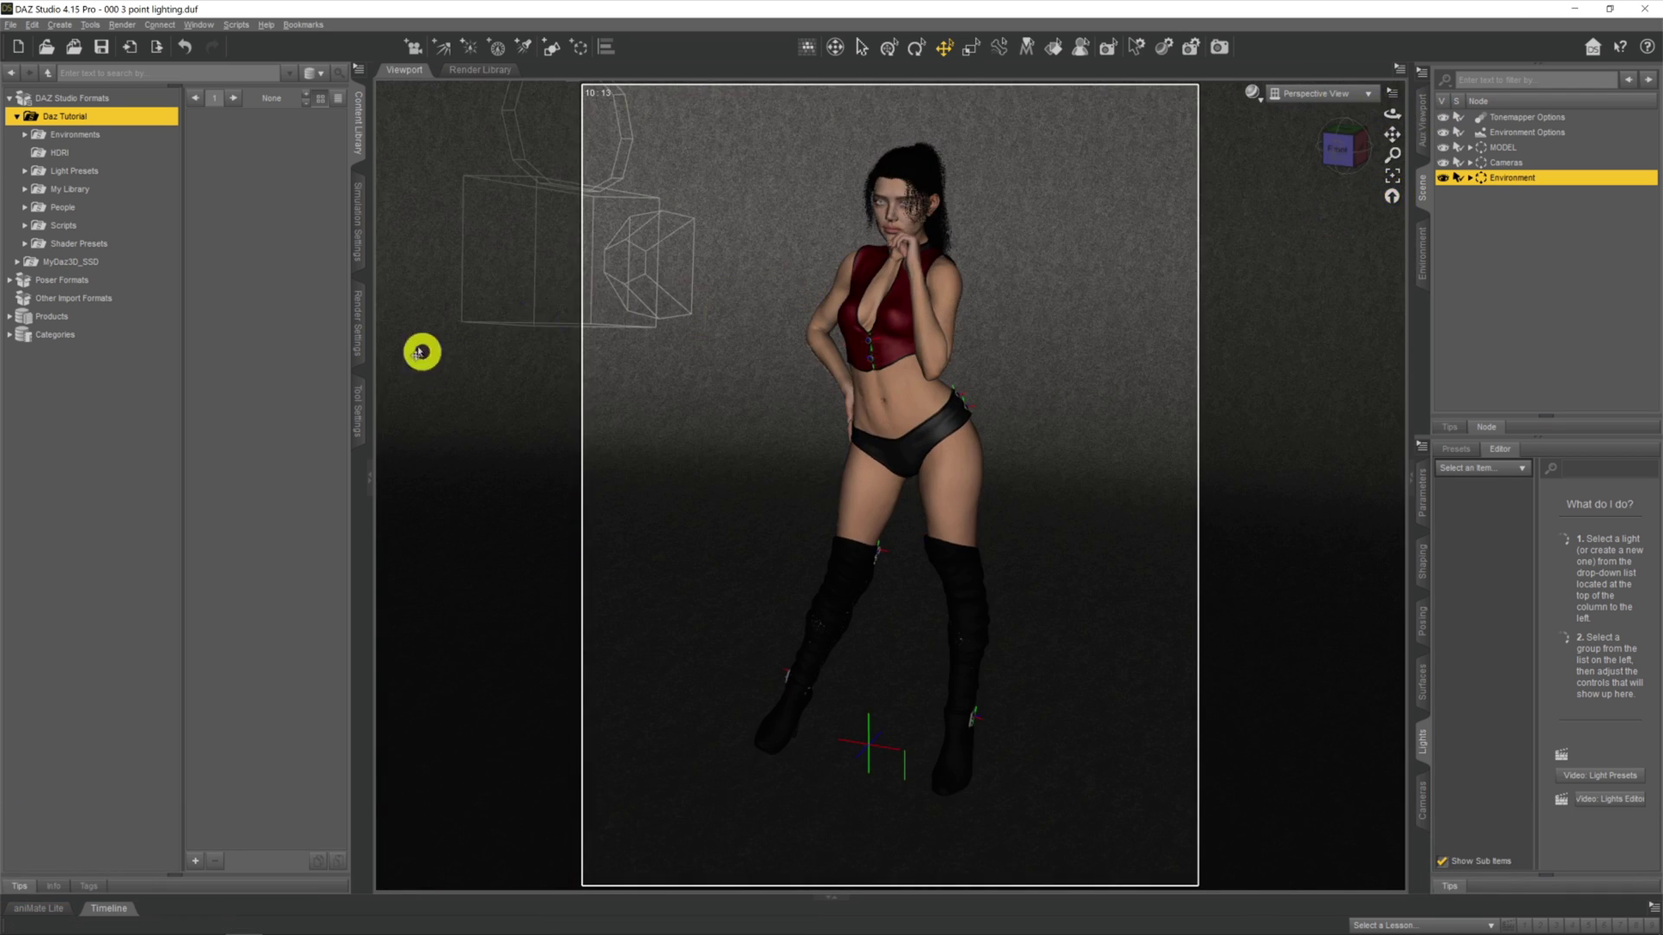
pyautogui.click(359, 303)
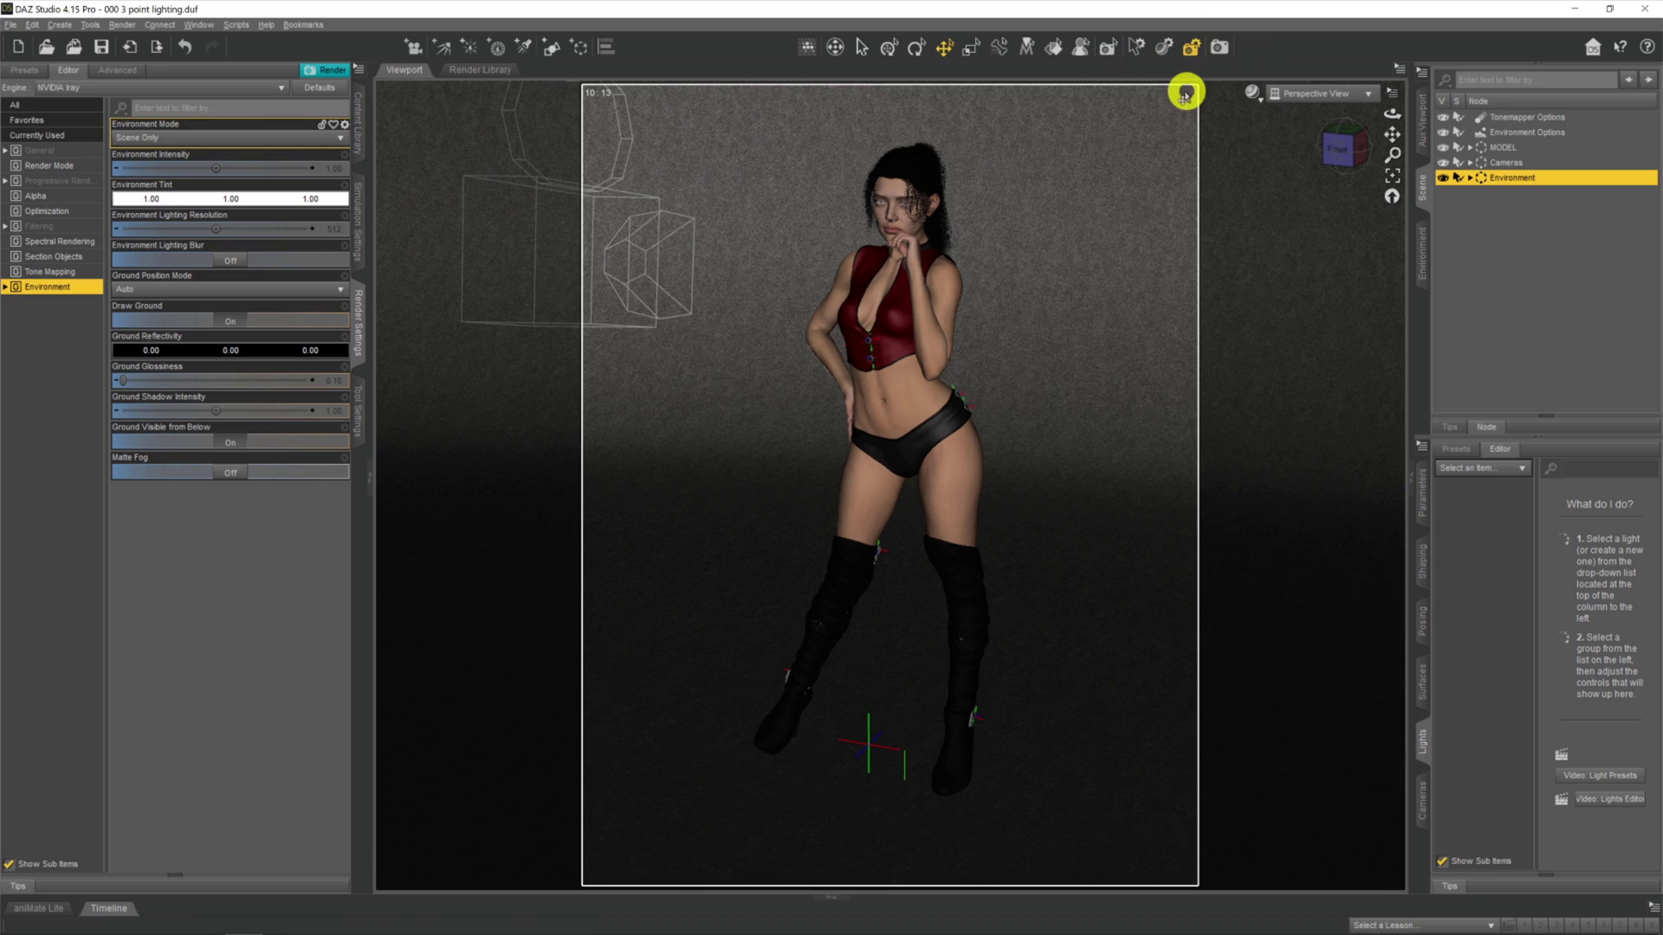
# Step: Preview the unlit scene in the NVIDIA Iray draw style and return the viewport to Texture Shaded
pyautogui.click(1269, 94)
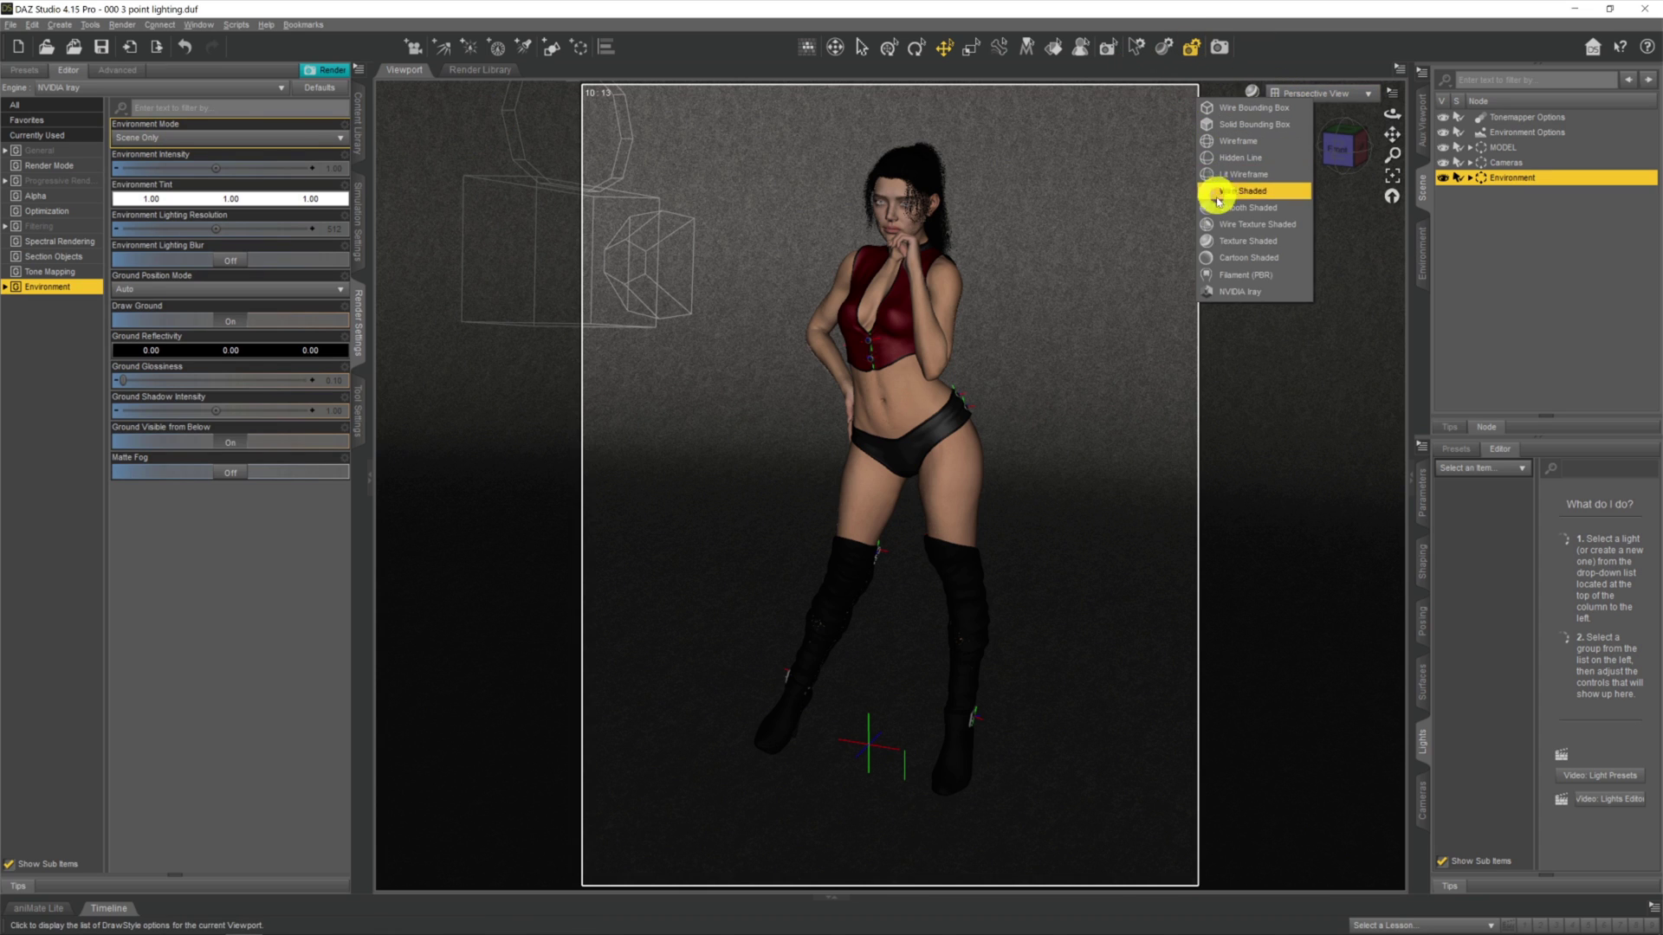
pyautogui.click(1226, 291)
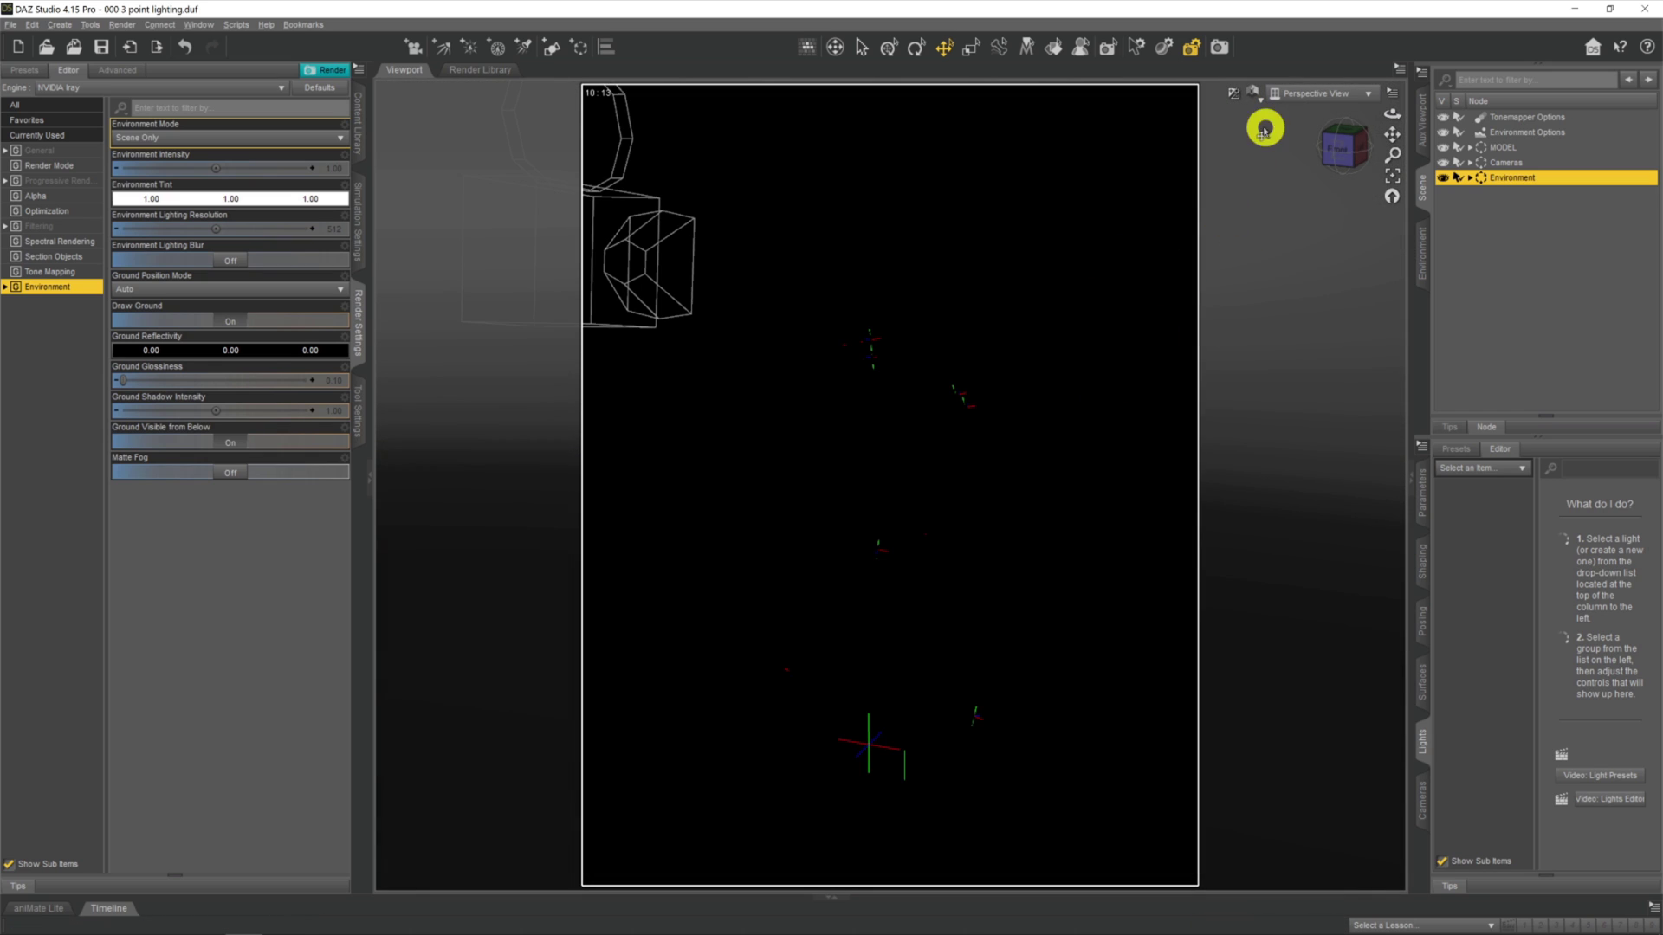
pyautogui.click(1260, 102)
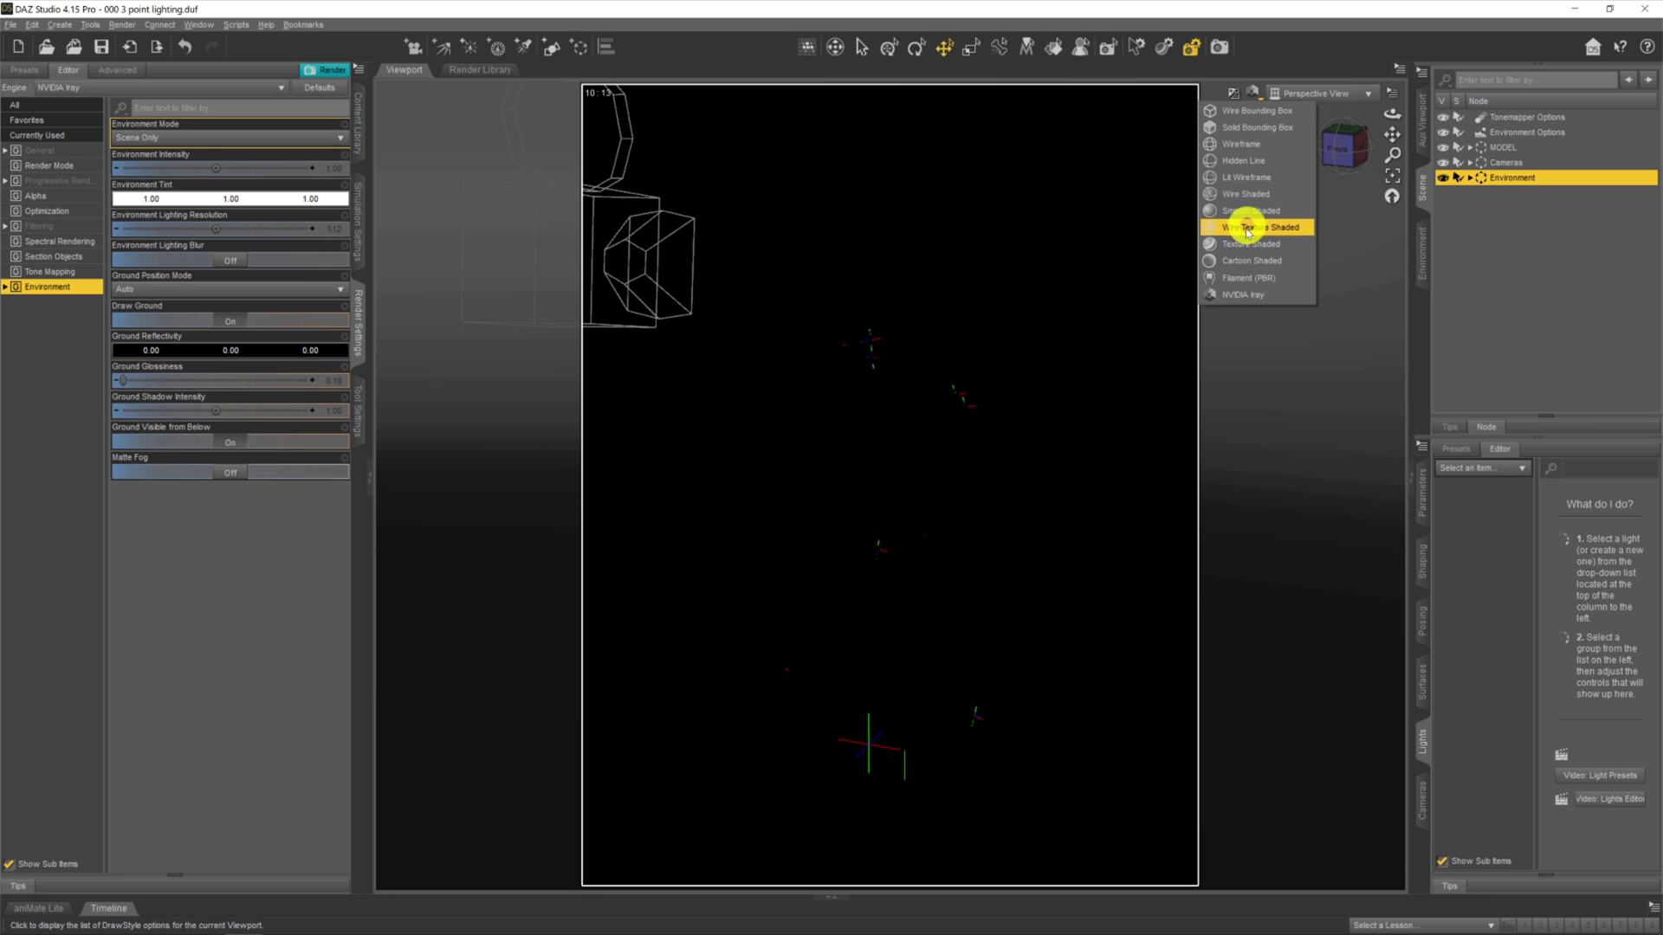
pyautogui.click(1249, 243)
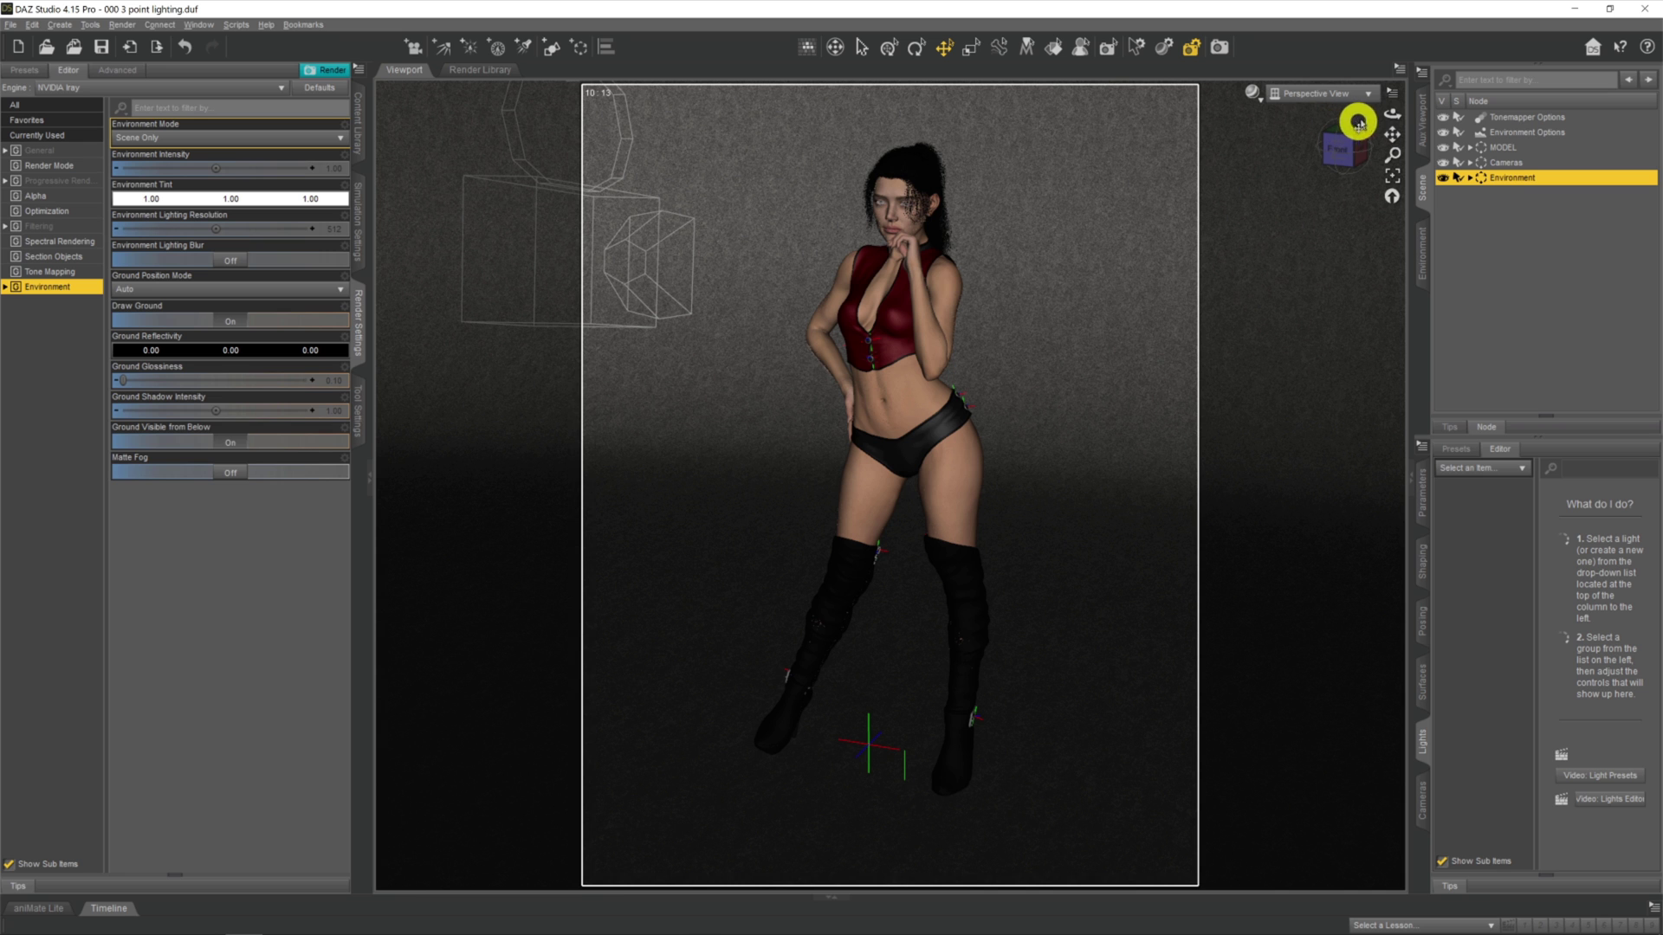
# Step: Create a new spotlight that takes the active viewport transforms from an angled view to one side of the model
pyautogui.moveTo(1386, 116); pyautogui.dragTo(1273, 278)
pyautogui.moveTo(1385, 111); pyautogui.dragTo(1385, 111)
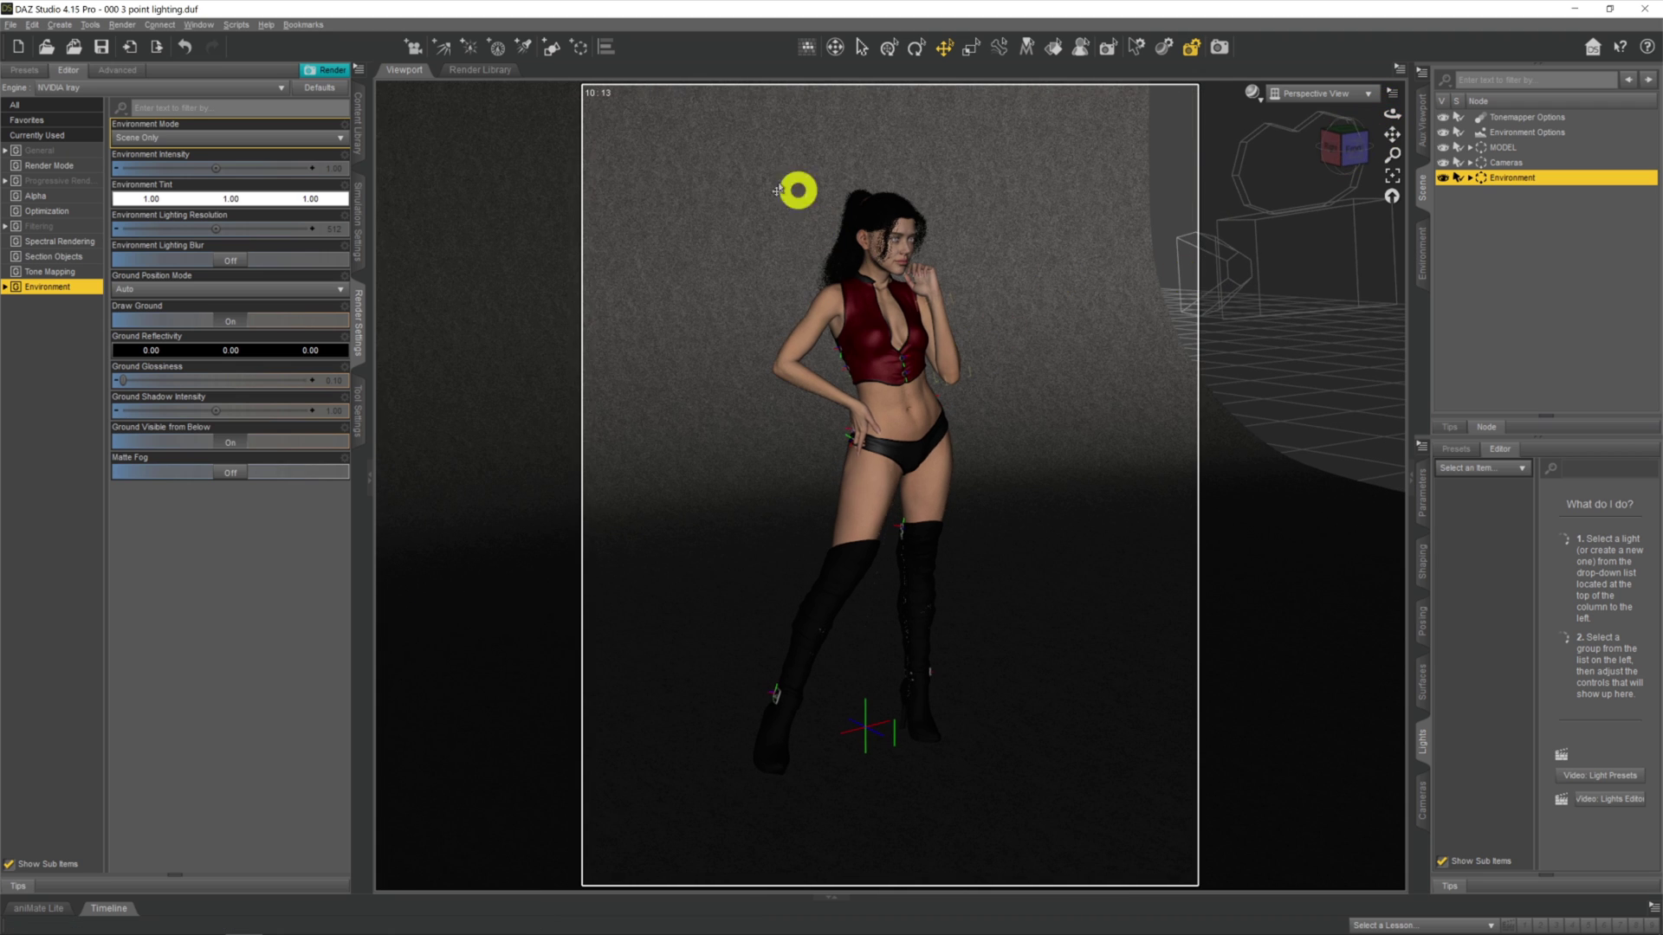
pyautogui.click(65, 25)
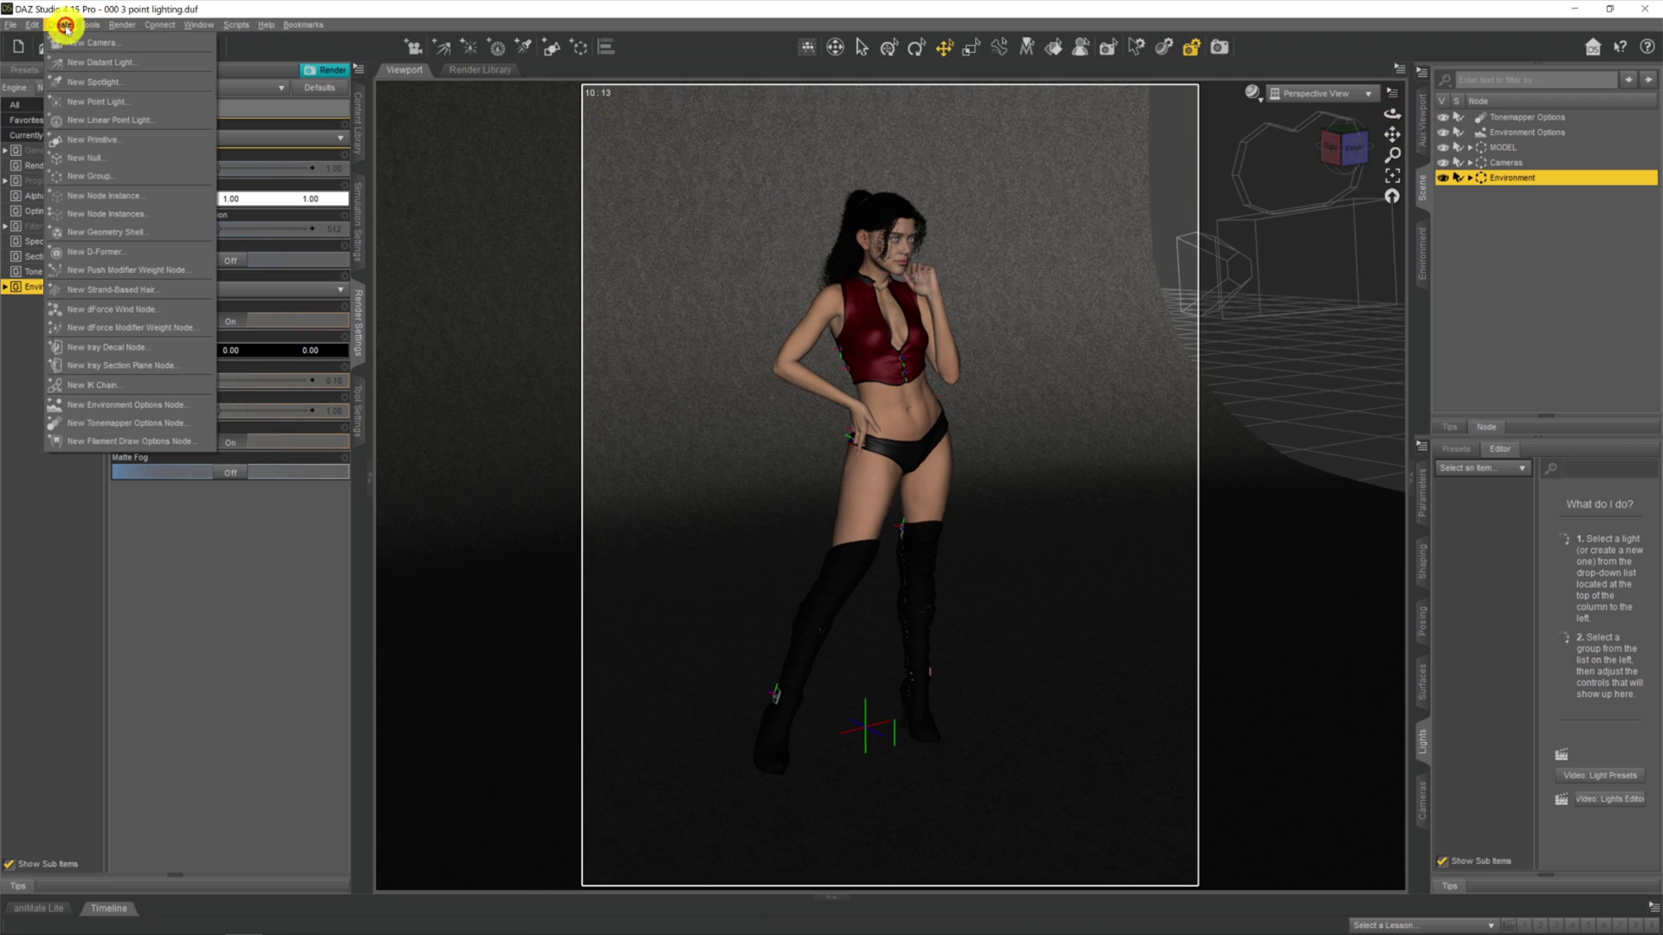
pyautogui.click(130, 81)
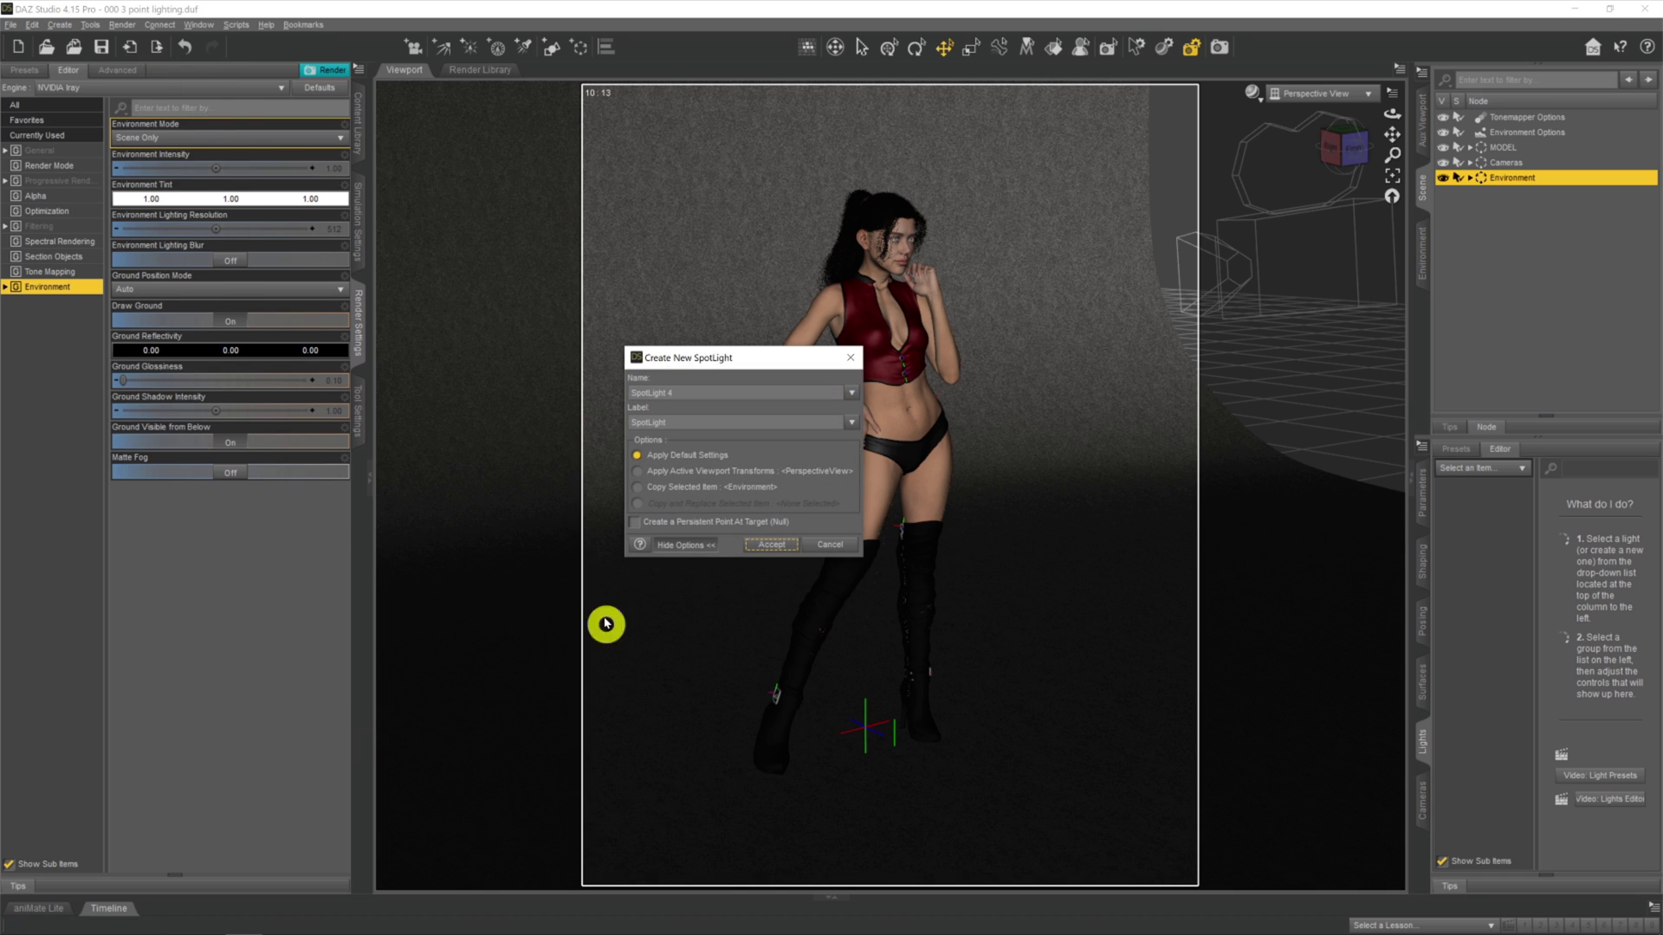
pyautogui.click(755, 473)
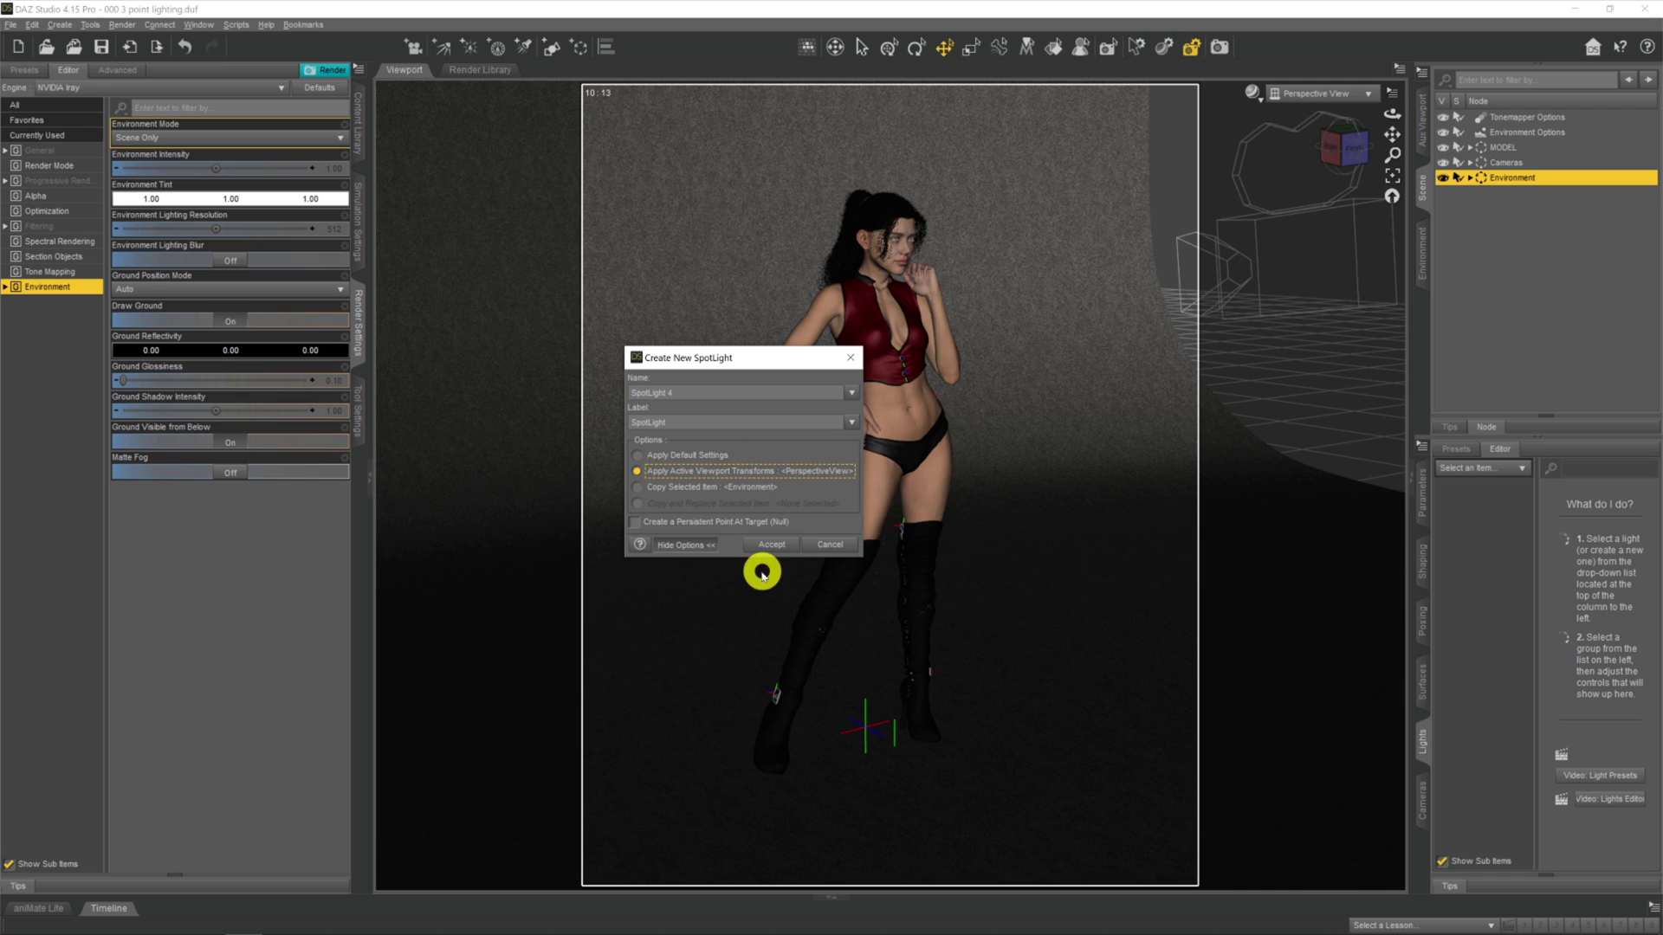
pyautogui.click(773, 546)
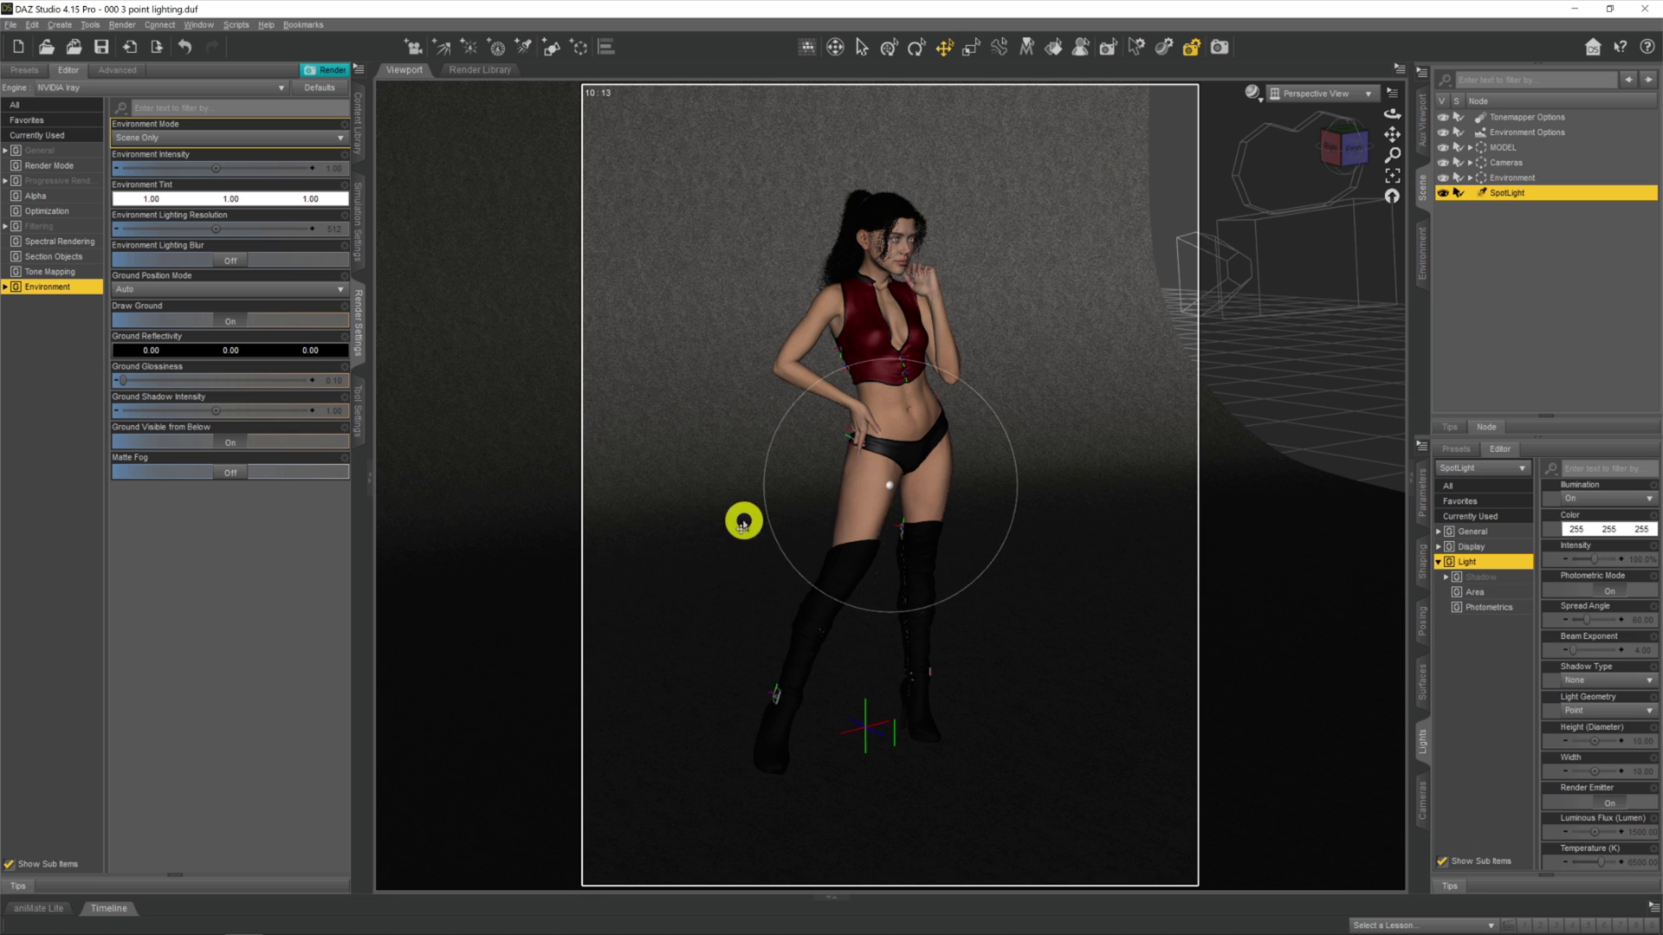
# Step: Raise the new spotlight vertically from hip height to about the model's chest
pyautogui.scroll(-7, 779, 539)
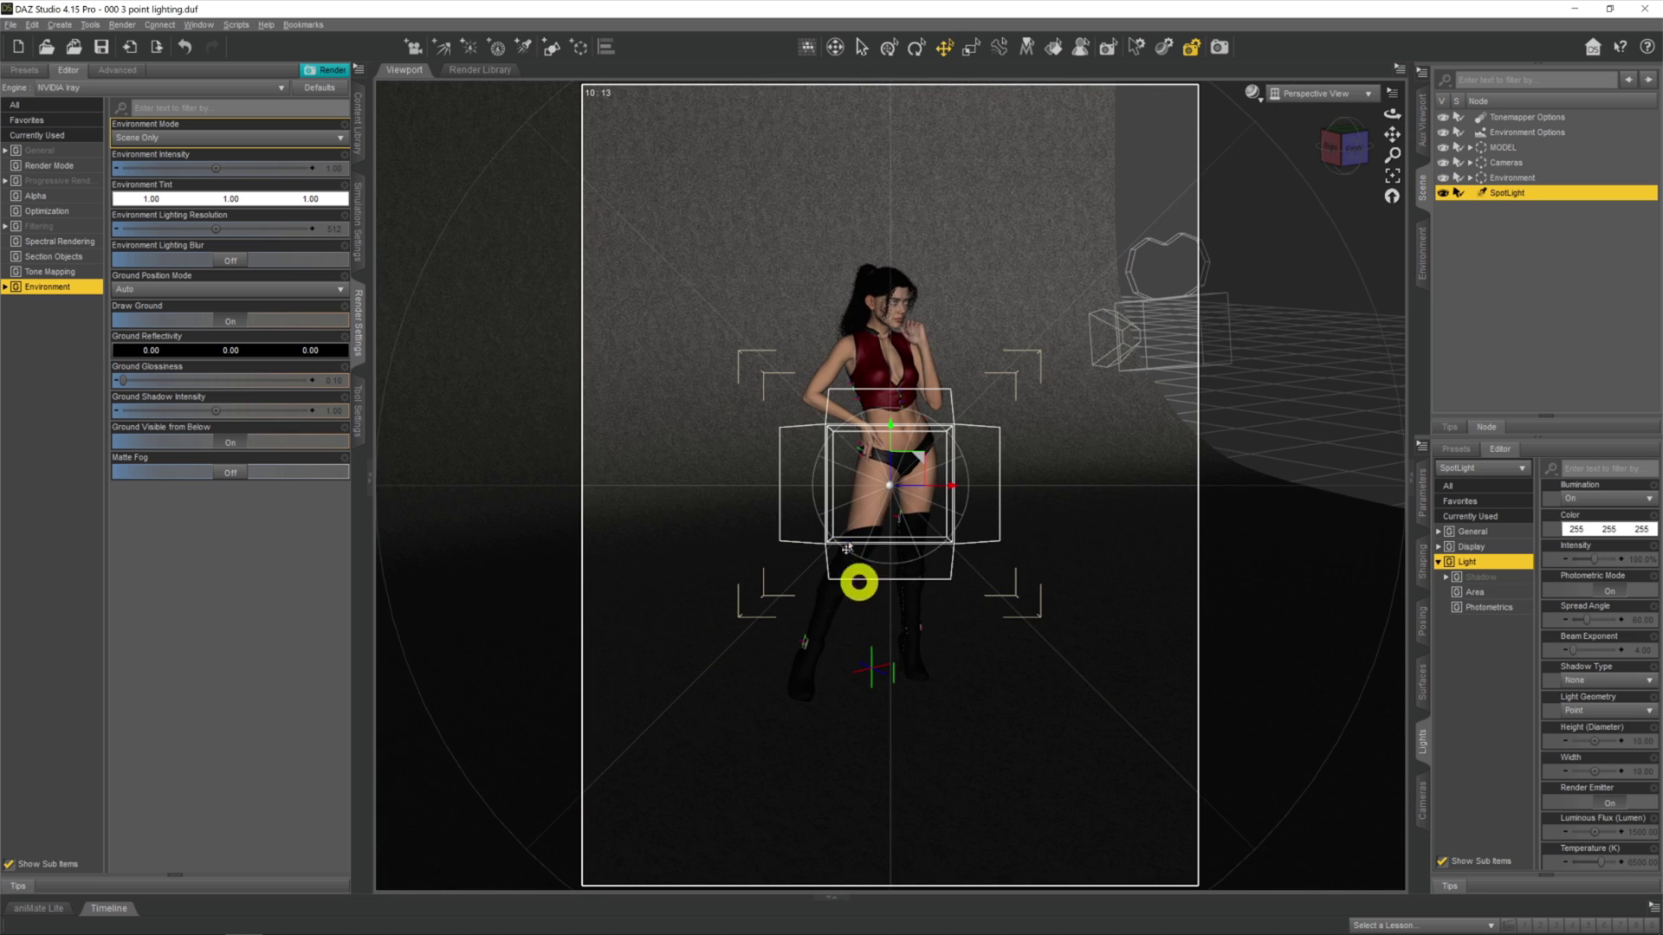
pyautogui.moveTo(889, 439); pyautogui.dragTo(884, 278)
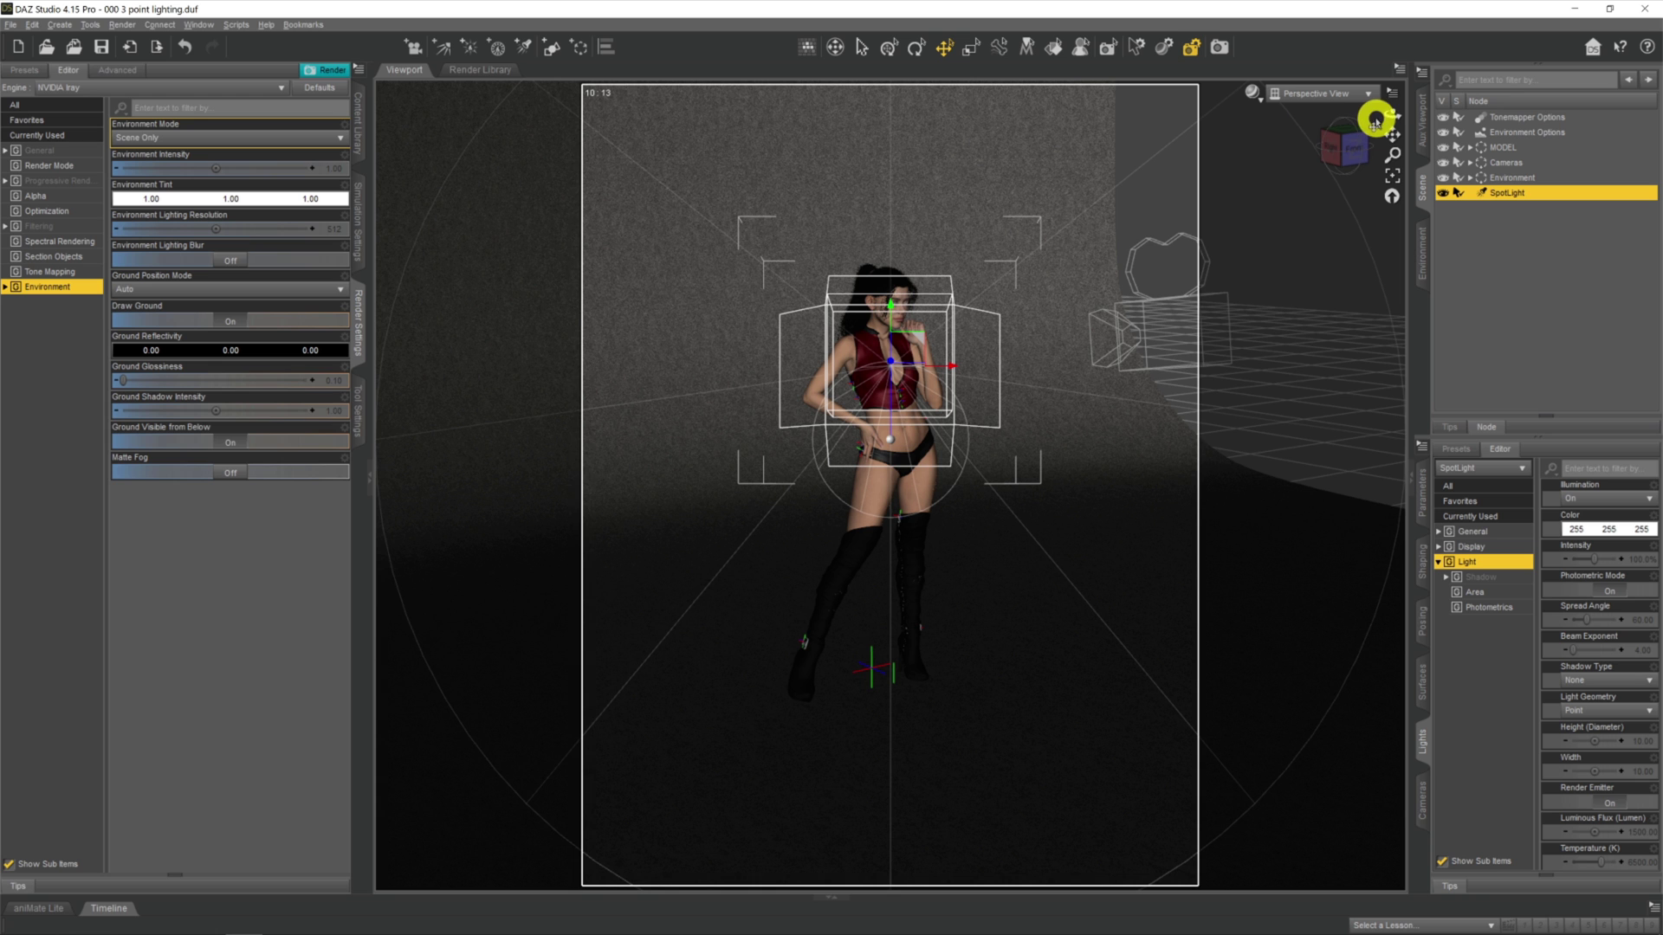
pyautogui.moveTo(1384, 119); pyautogui.dragTo(1368, 112)
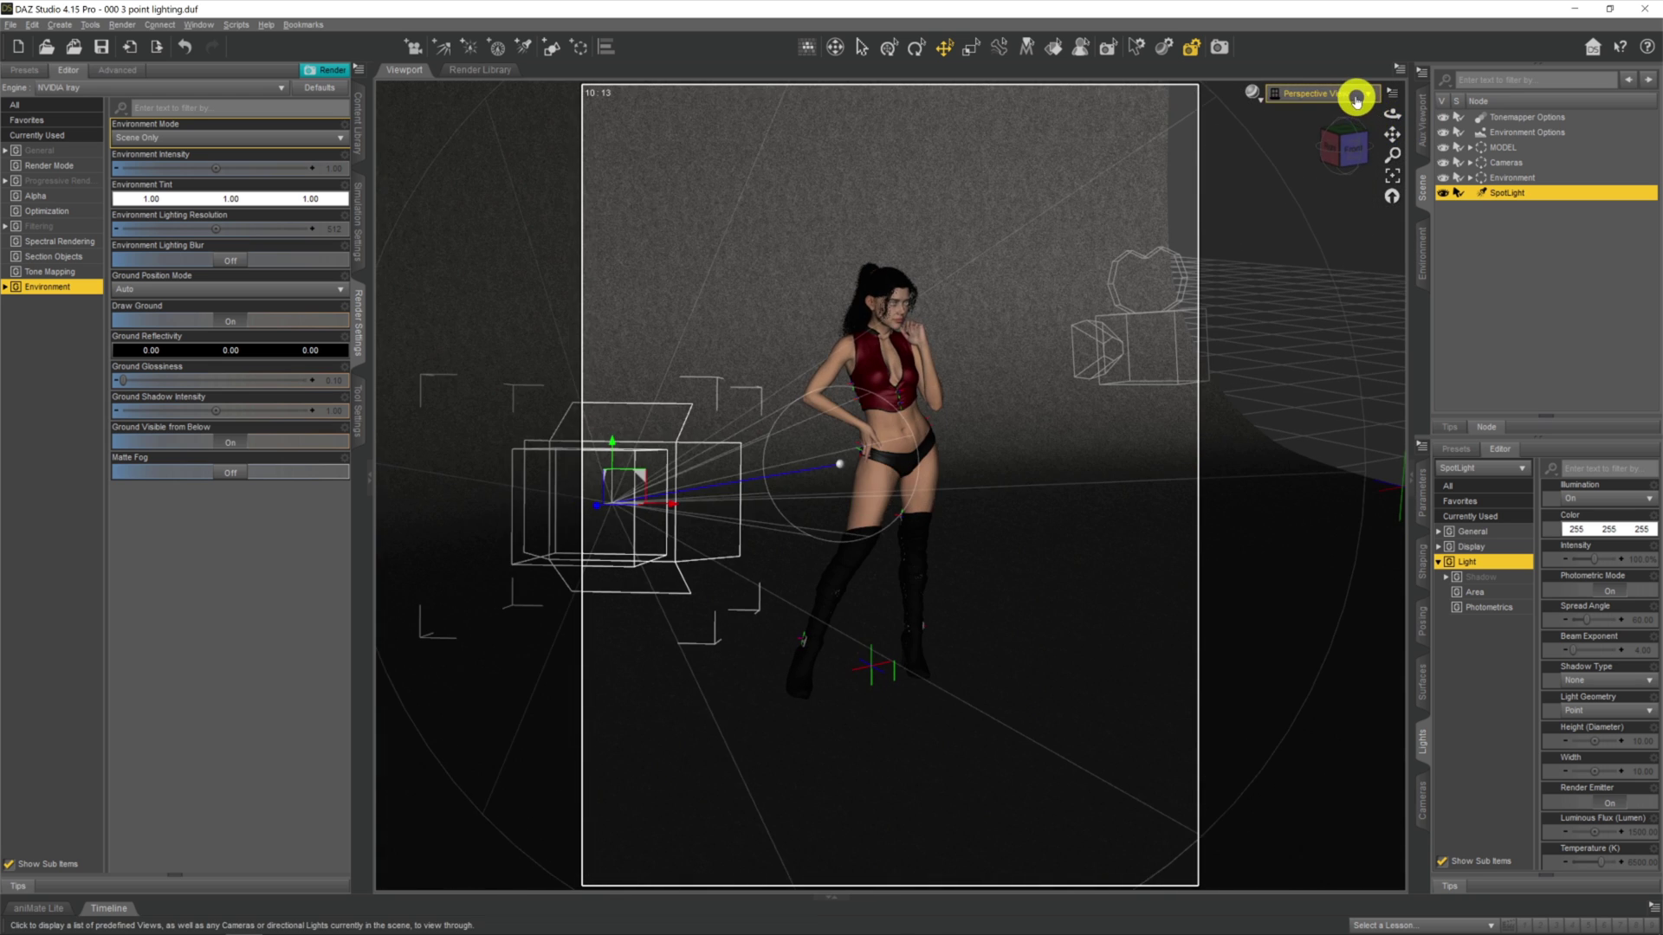
# Step: View the scene through the Camera with the NVIDIA Iray draw style
pyautogui.click(1355, 95)
pyautogui.click(1224, 215)
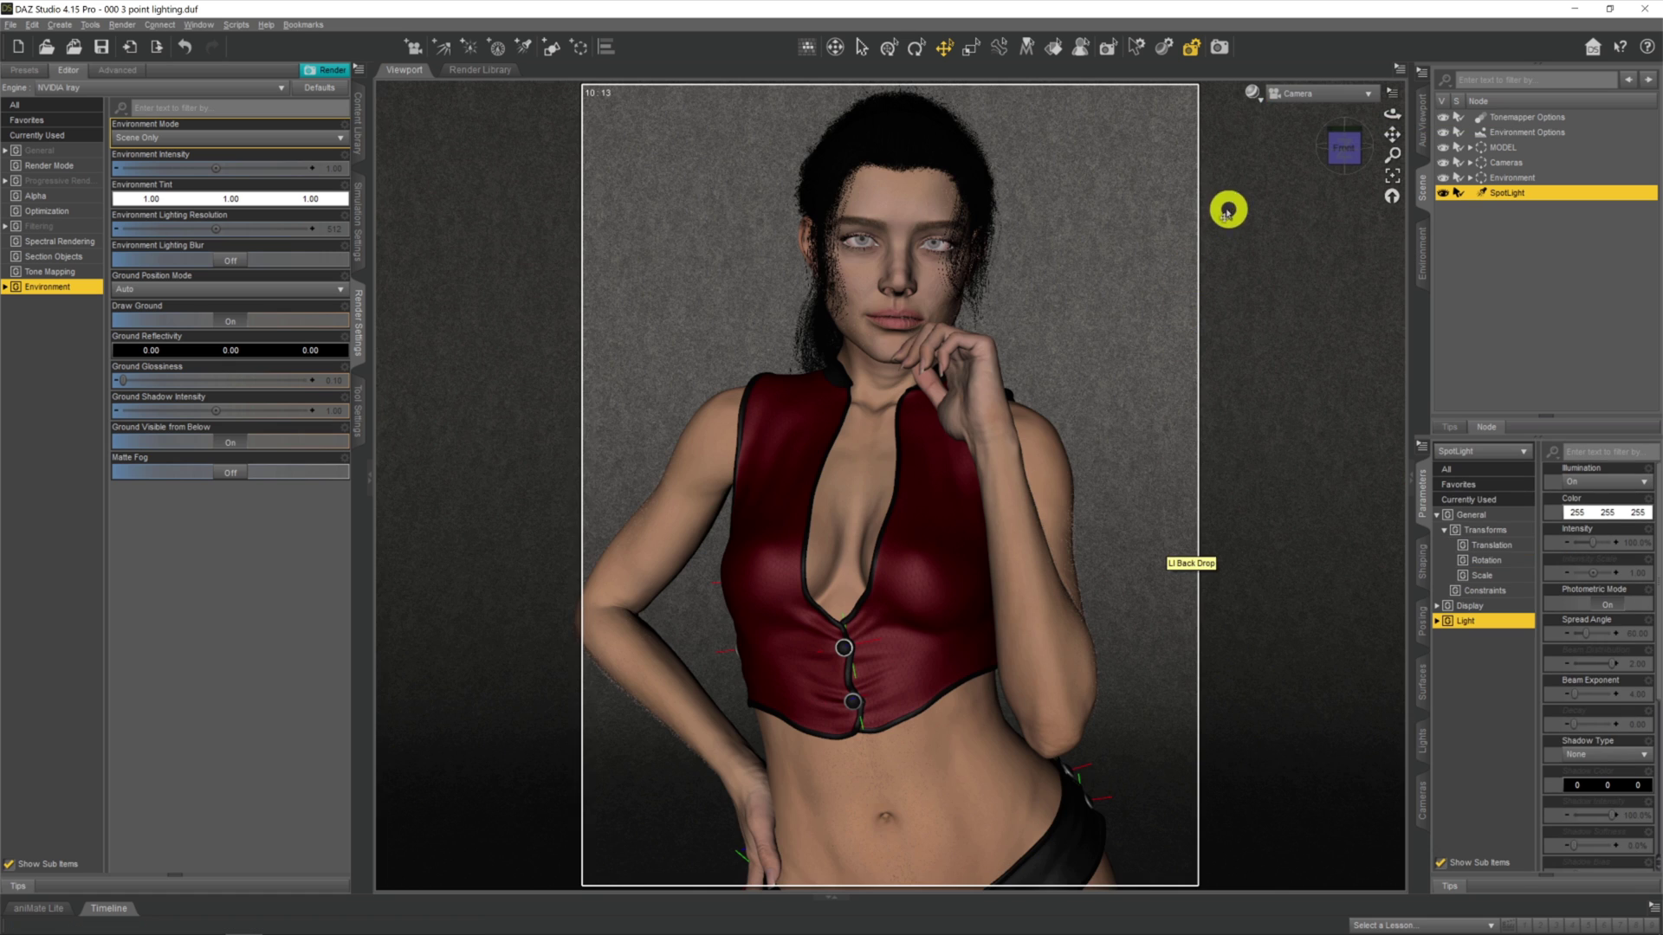
pyautogui.click(1251, 93)
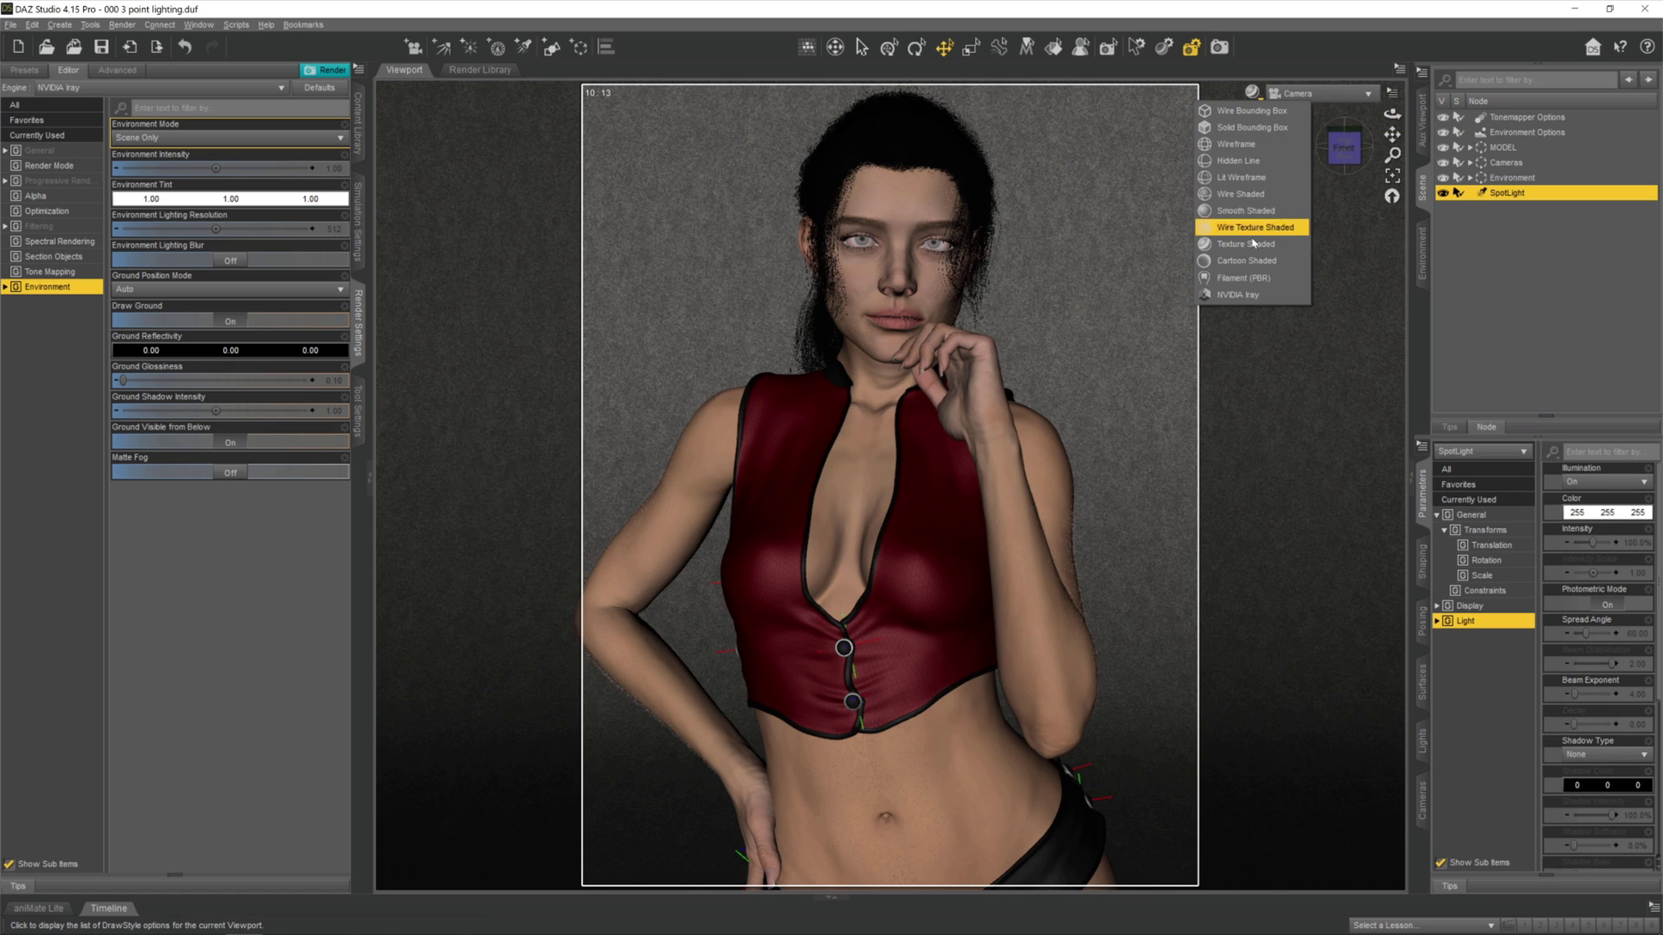
pyautogui.click(1234, 294)
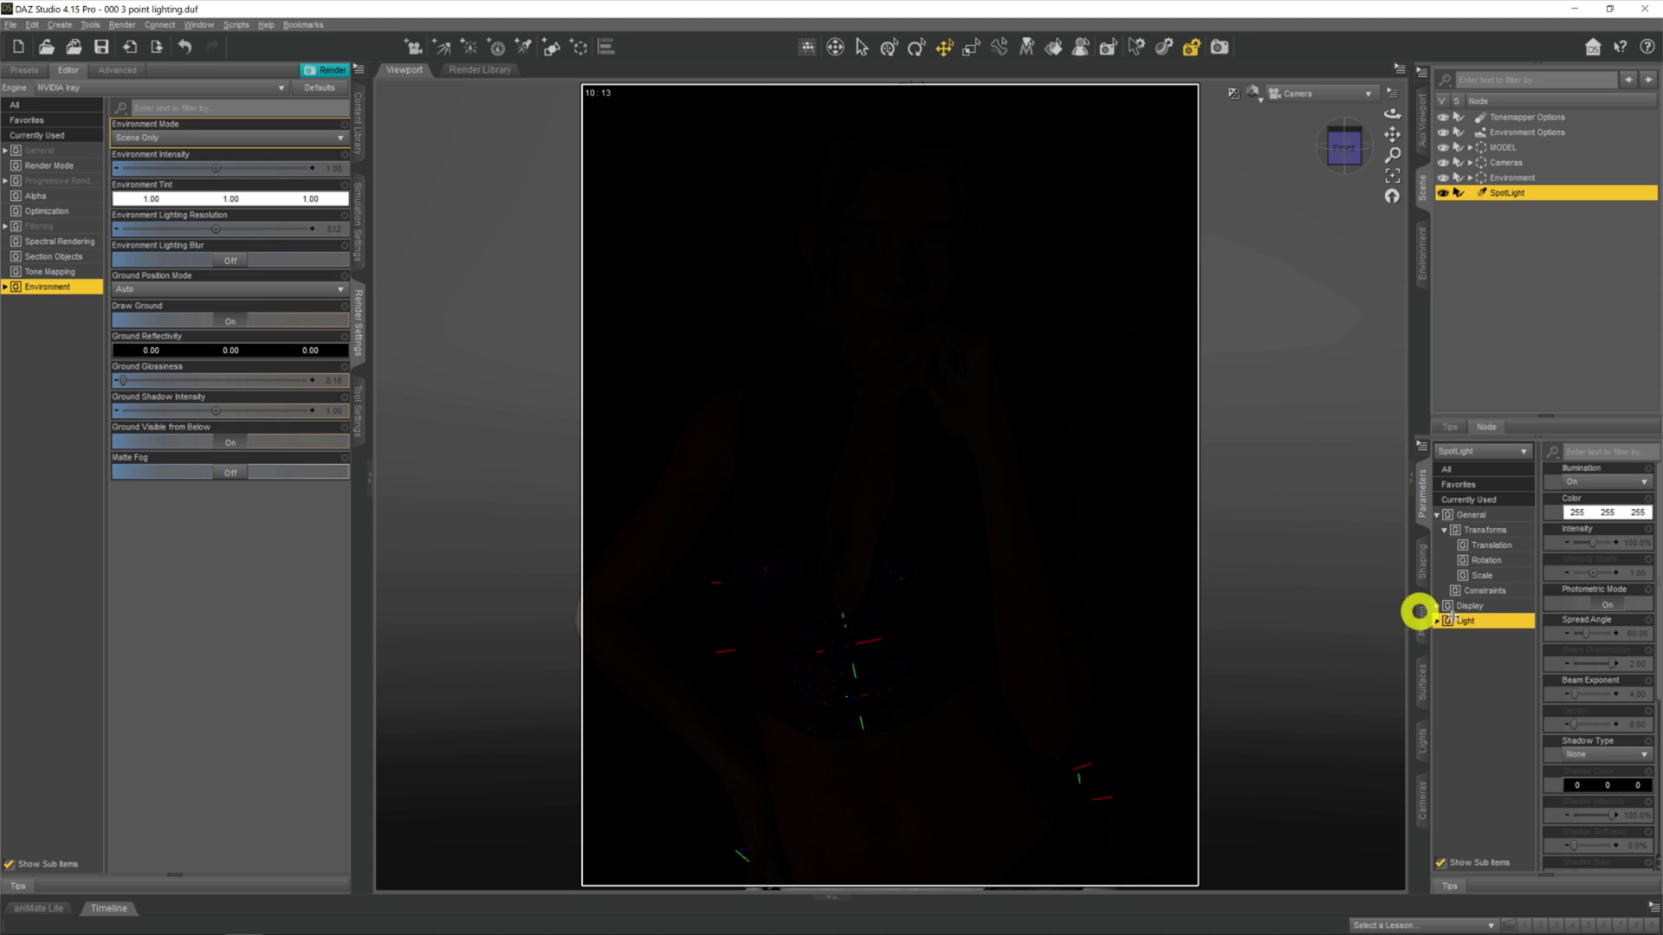
# Step: Set the spotlight's light geometry to Rectangle
pyautogui.click(1594, 592)
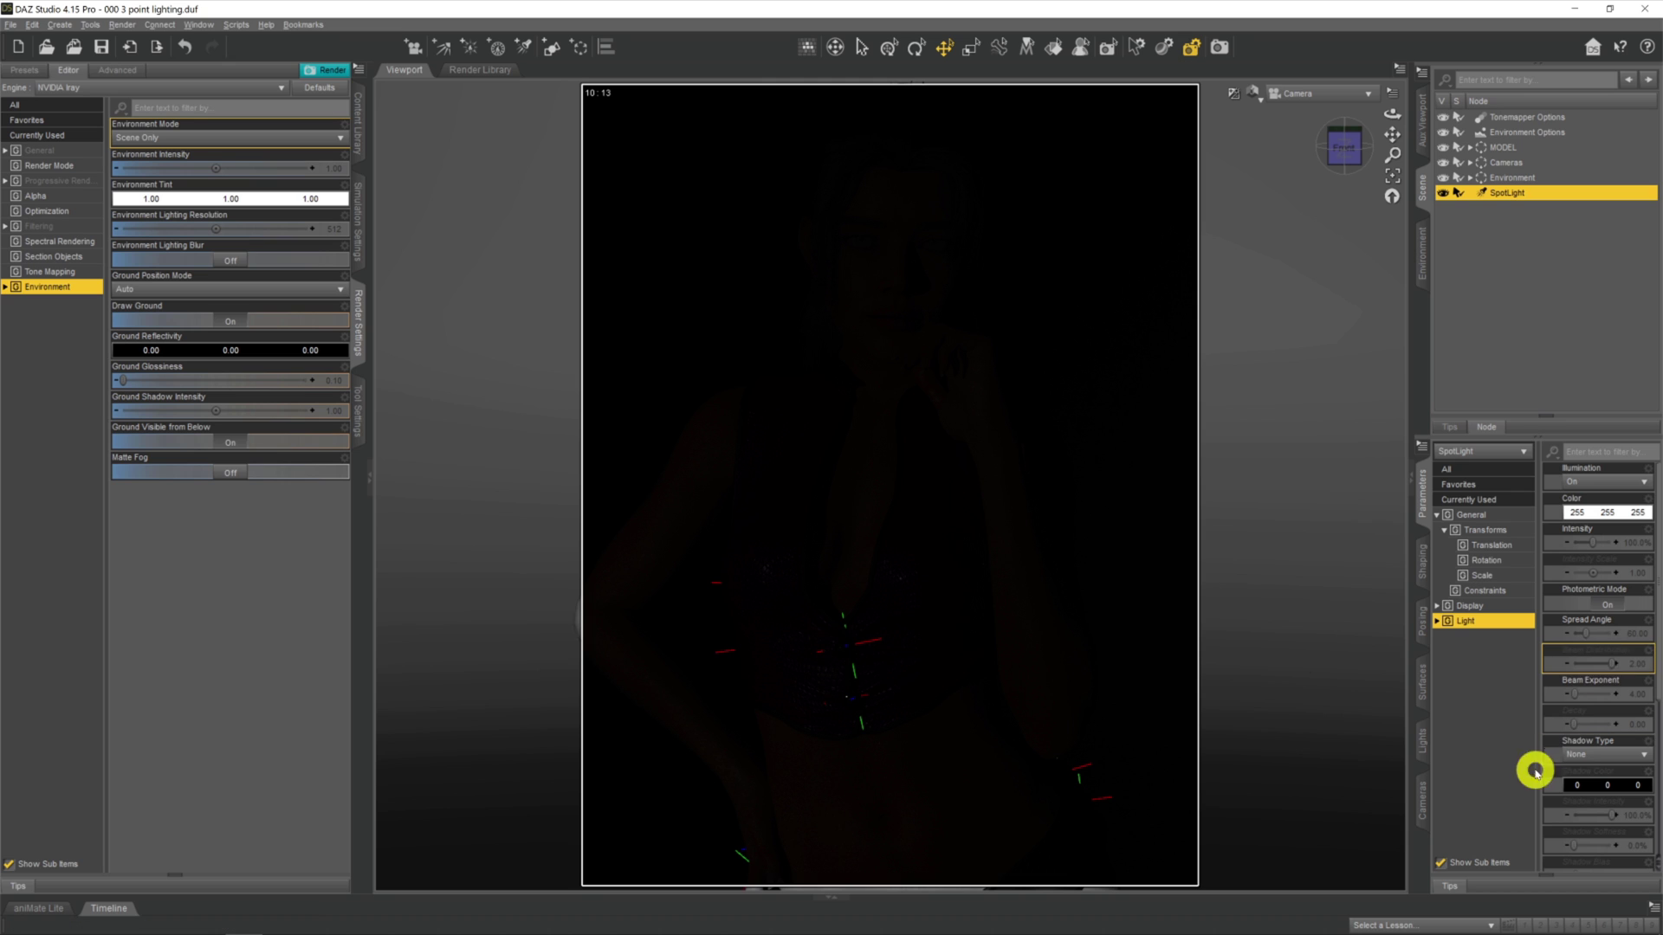
pyautogui.scroll(-2, 1610, 636)
pyautogui.scroll(-1, 1608, 641)
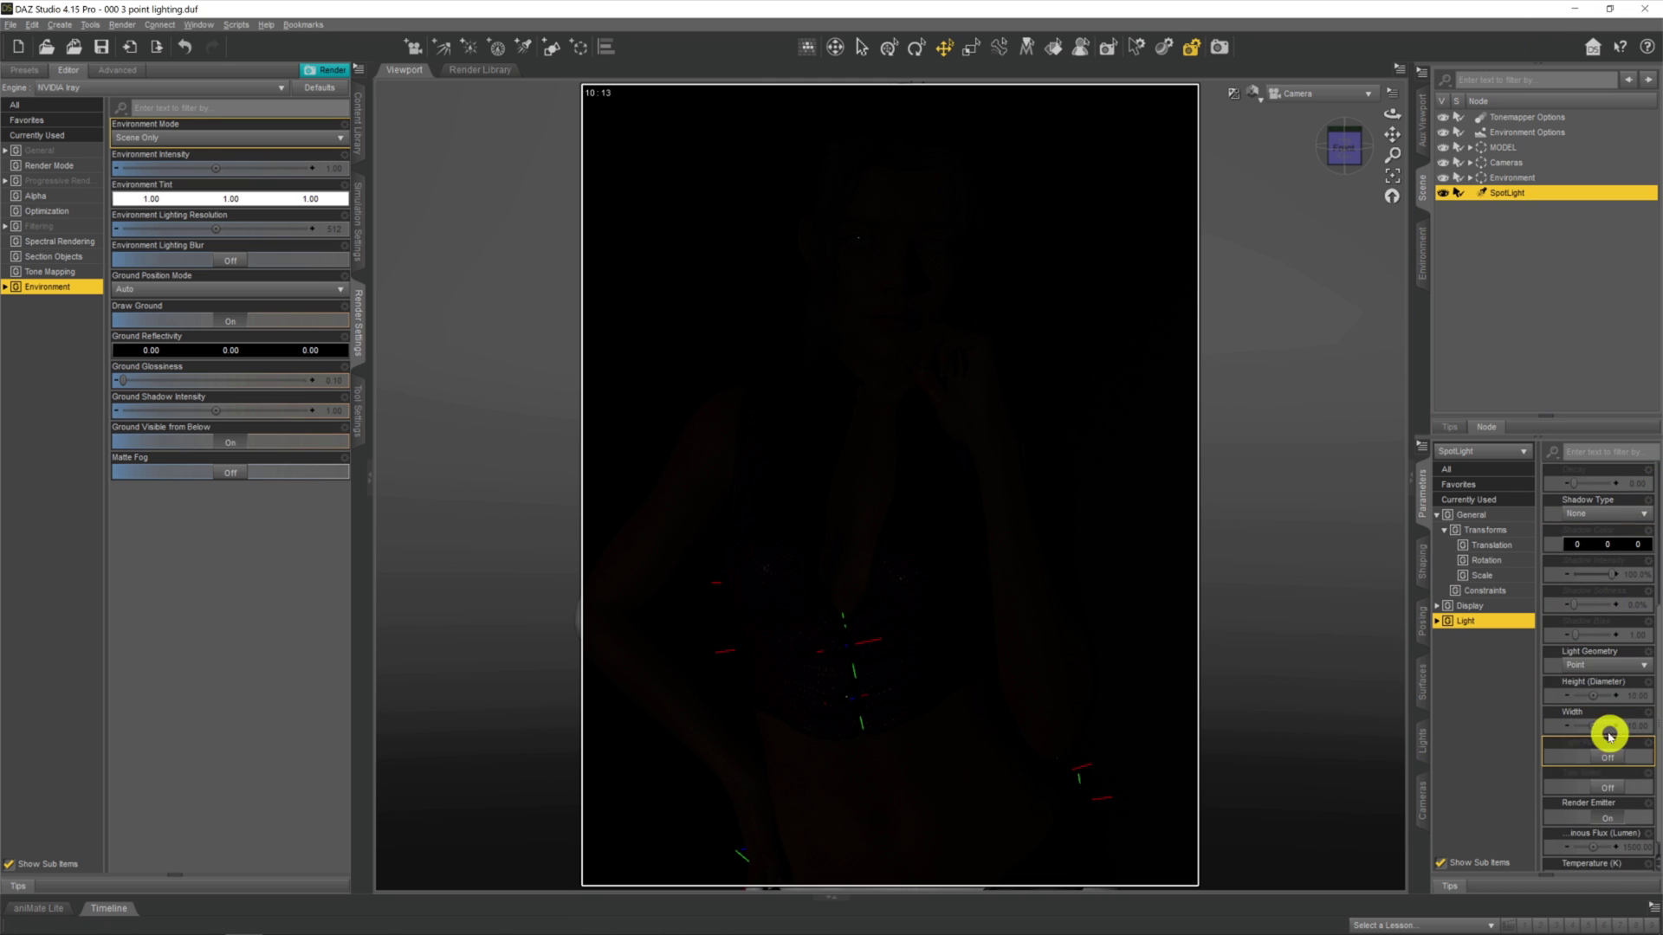
pyautogui.click(1587, 666)
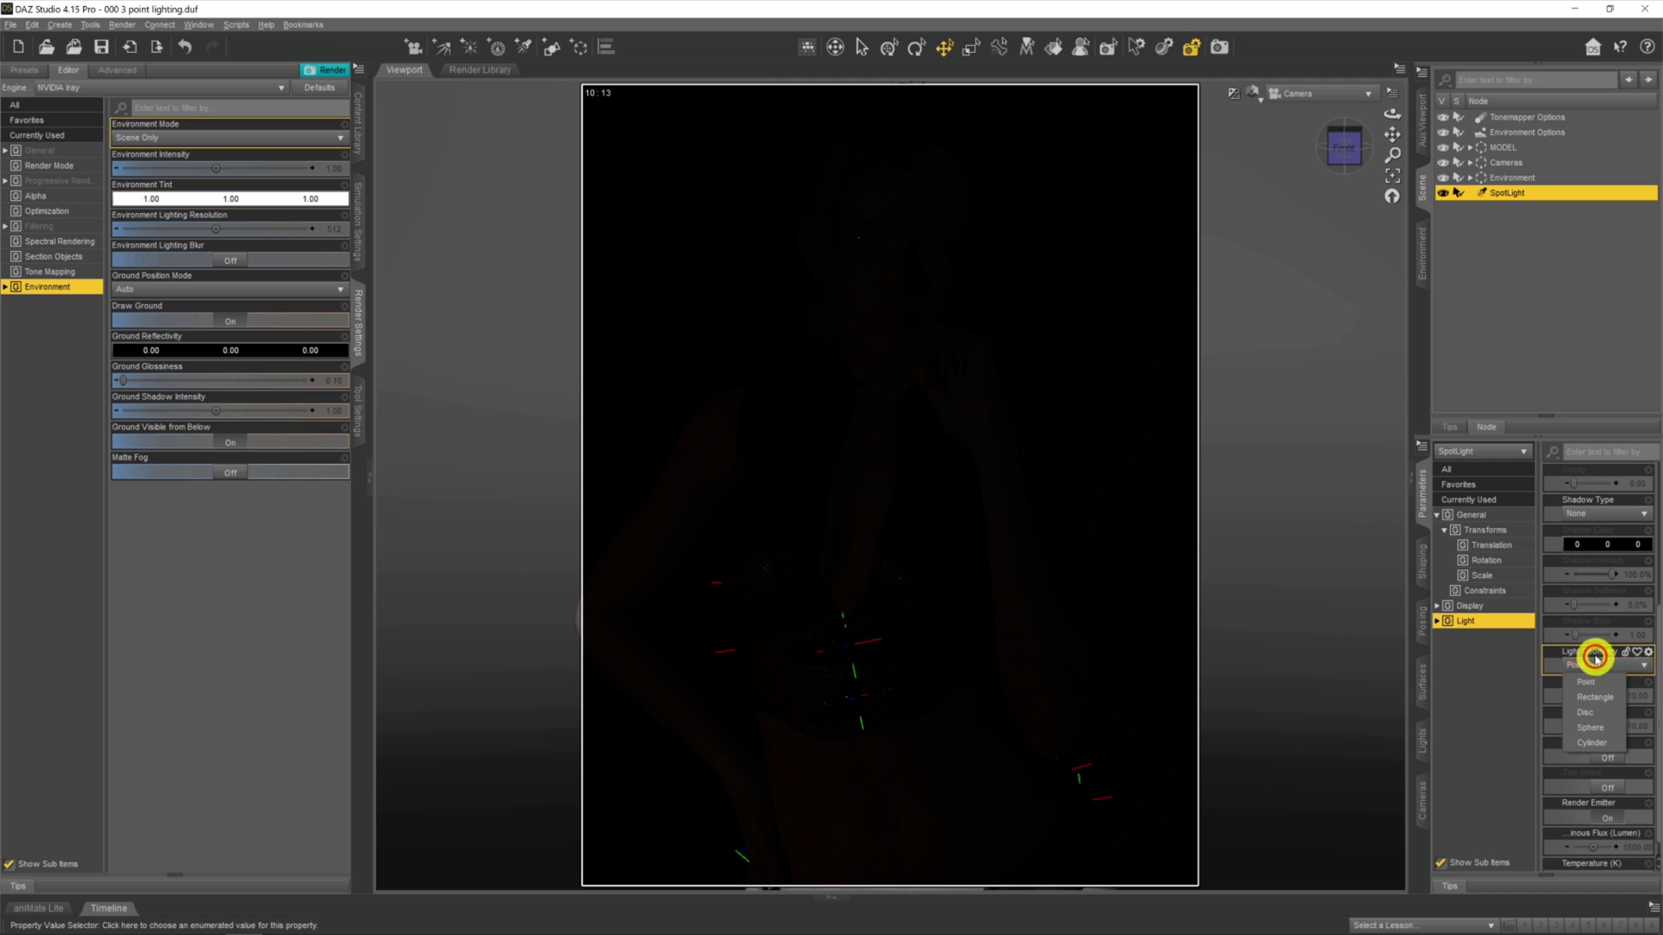
pyautogui.click(1586, 700)
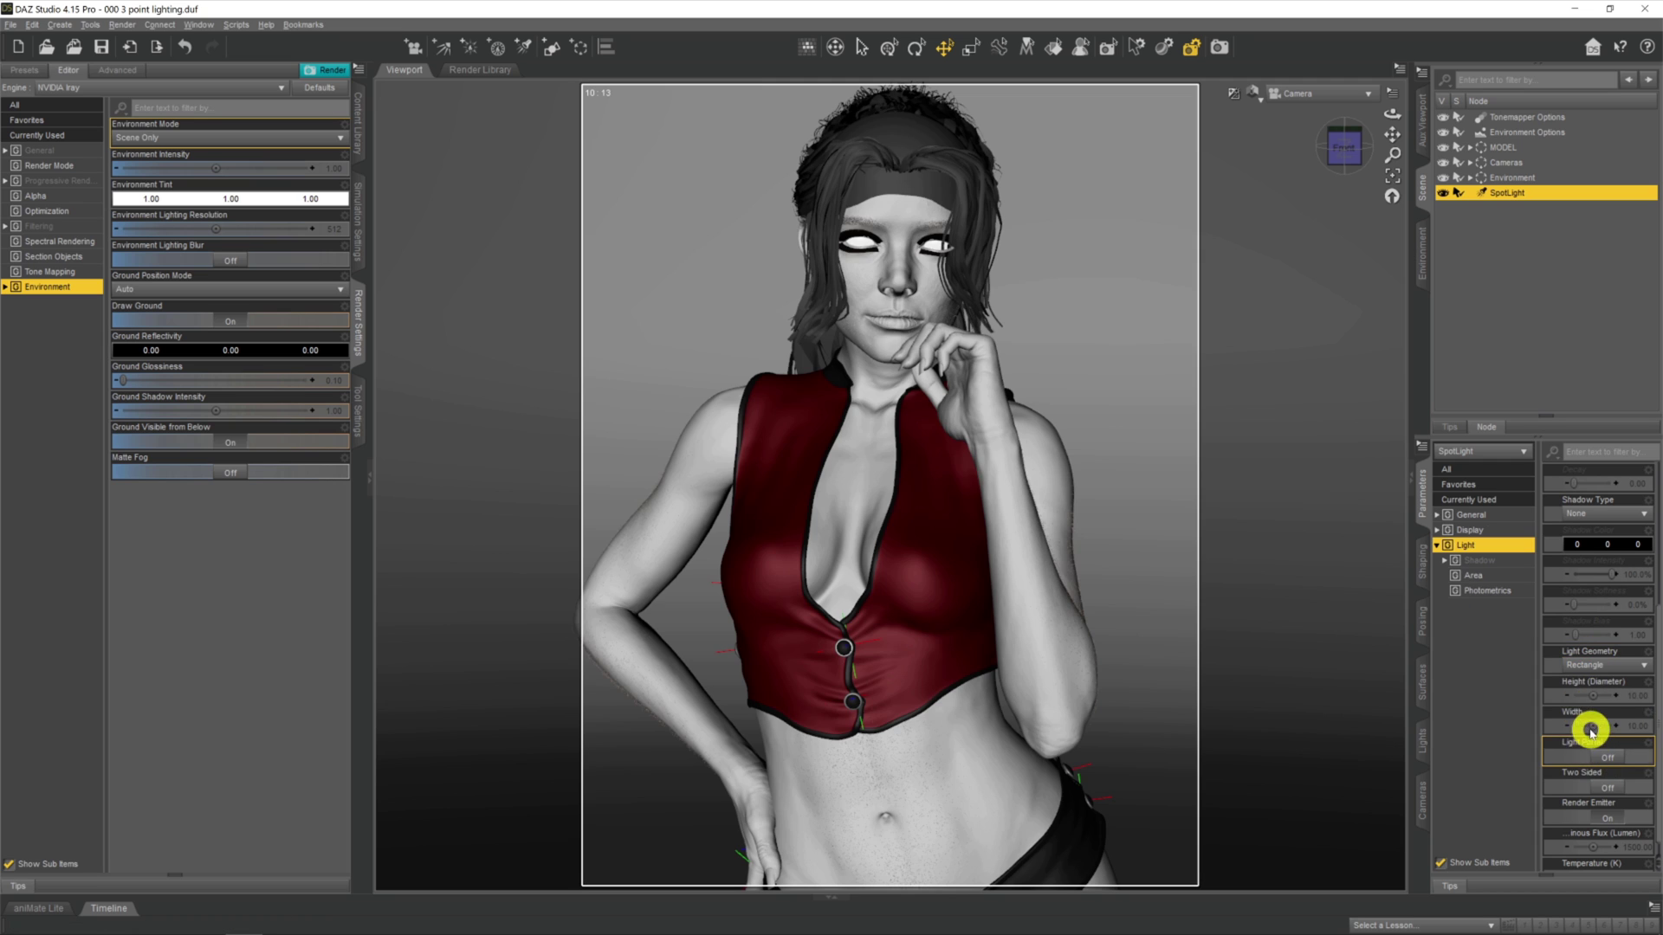
# Step: Set both the height and the width of the spotlight's rectangular emitter to 1000
pyautogui.moveTo(1638, 705); pyautogui.dragTo(1639, 693)
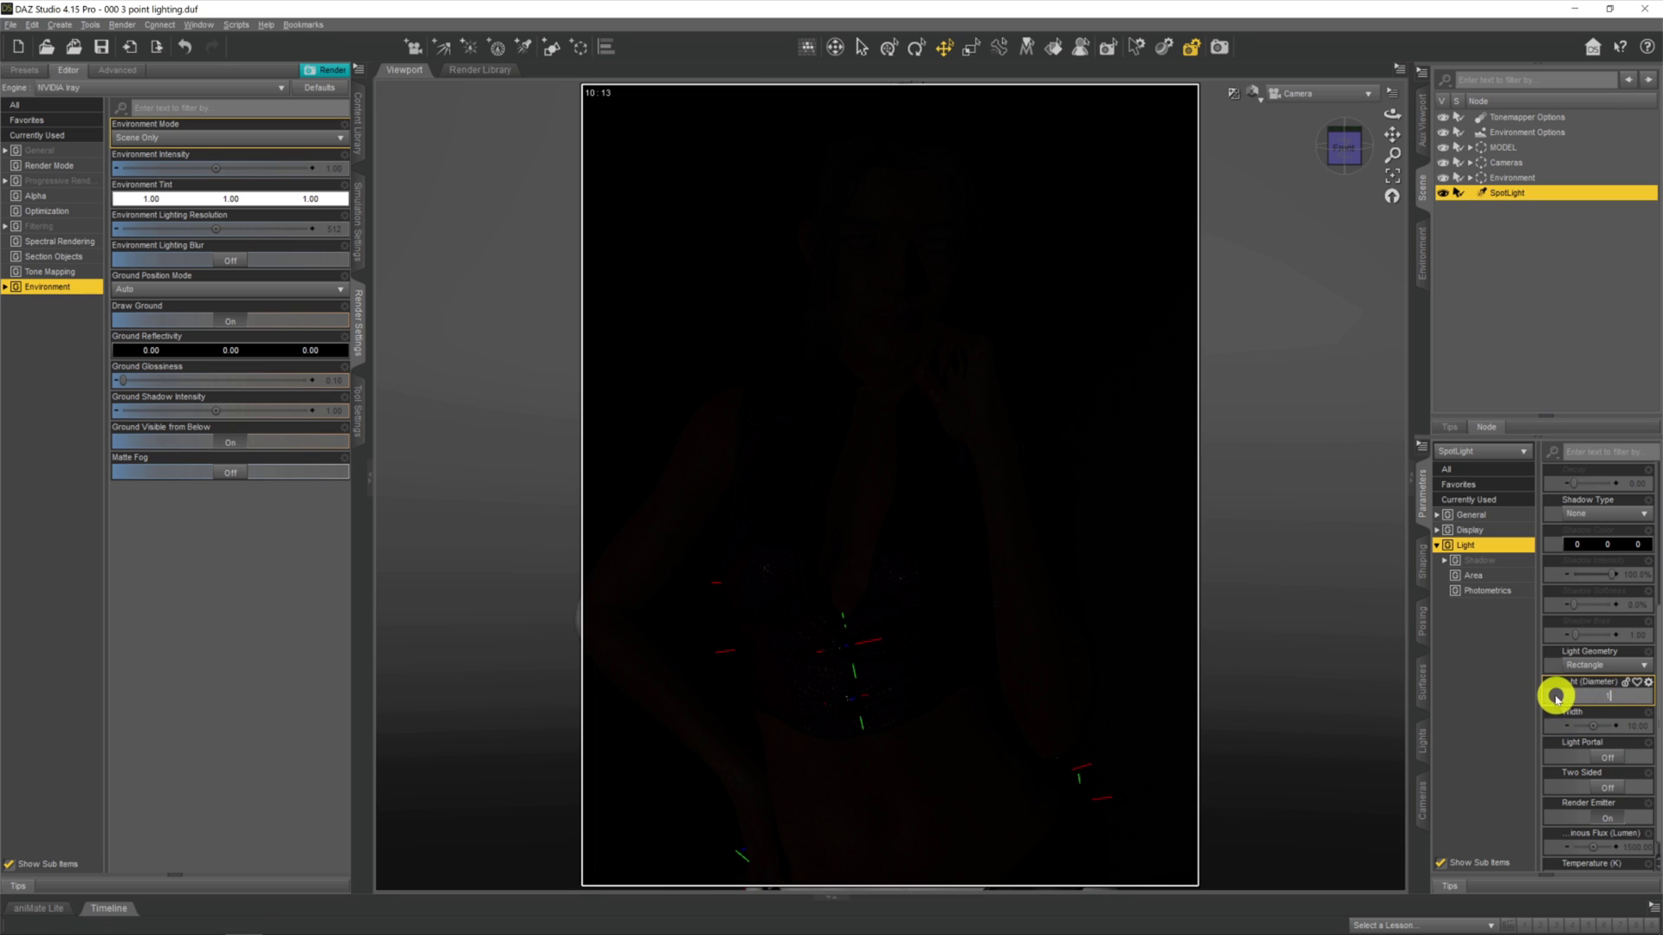
pyautogui.press('Return')
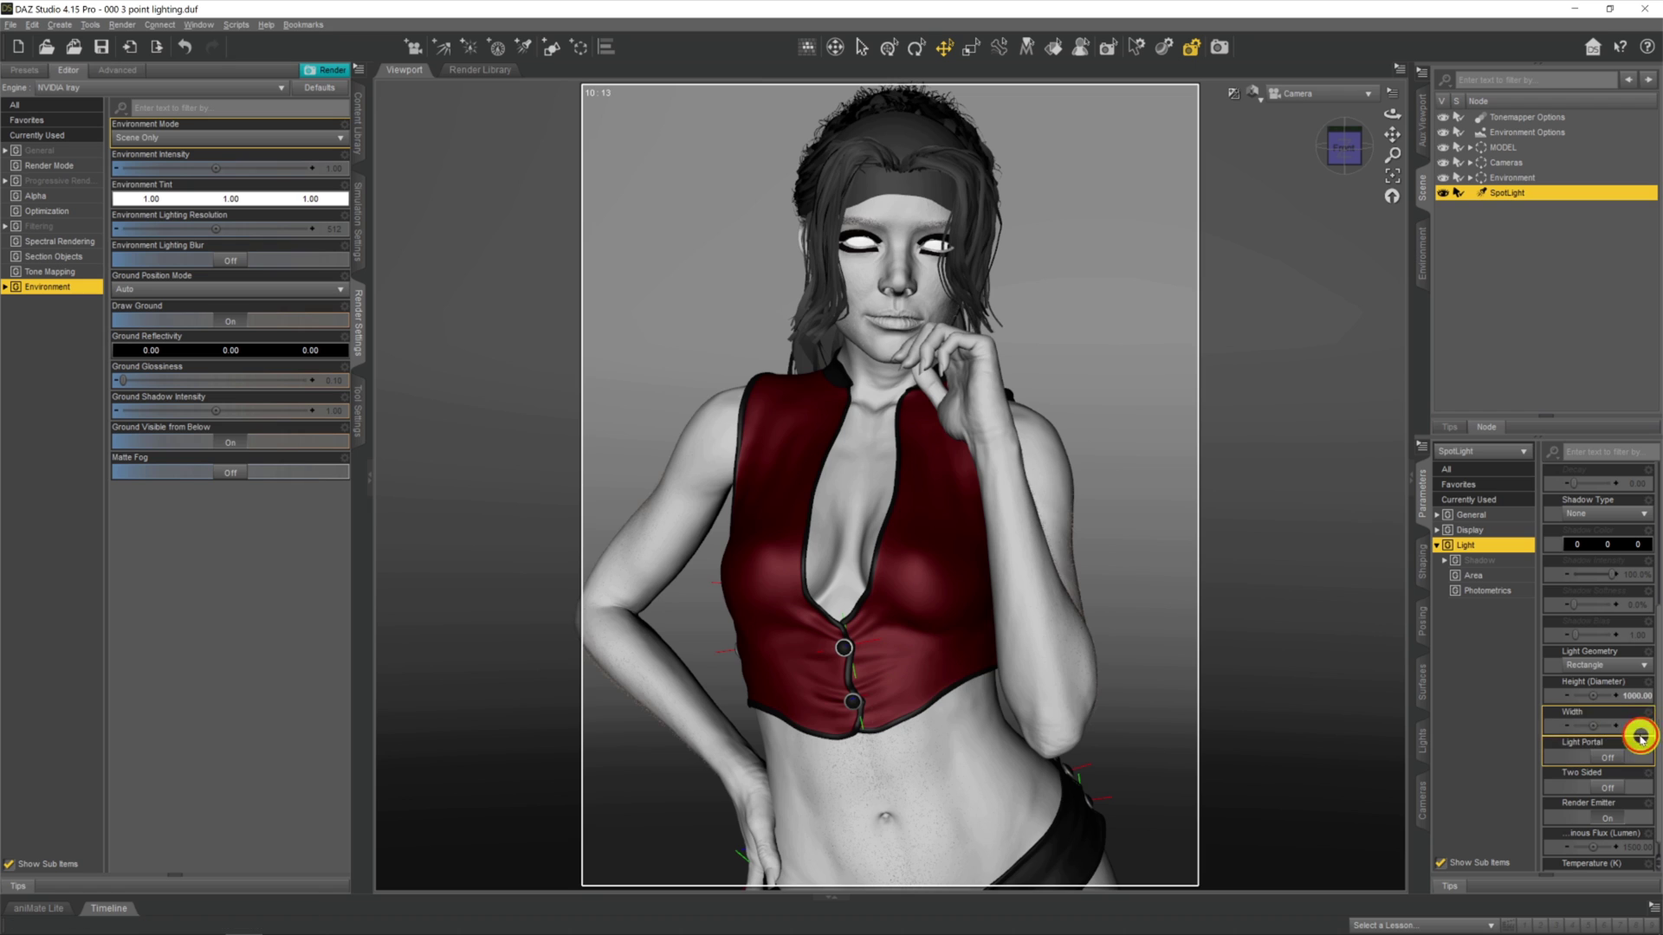
pyautogui.click(1644, 726)
pyautogui.write('1000')
pyautogui.press('Return')
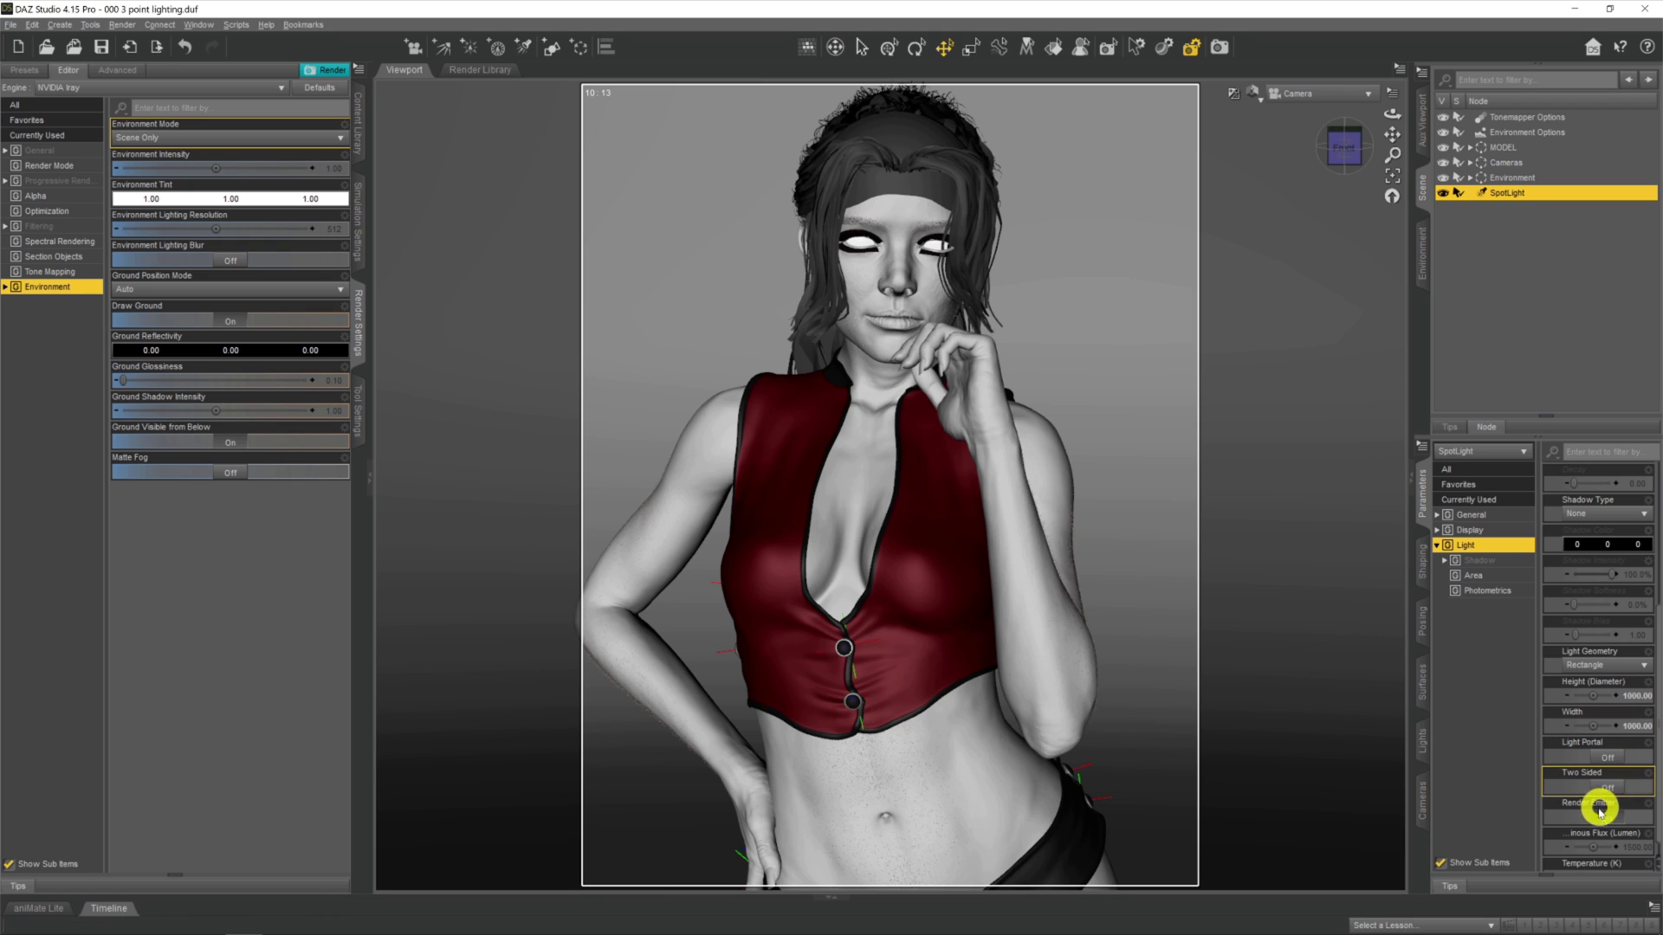
# Step: Turn off Render Emitter for the spotlight and raise its luminous flux to brighten the model
pyautogui.click(1621, 832)
pyautogui.write('100')
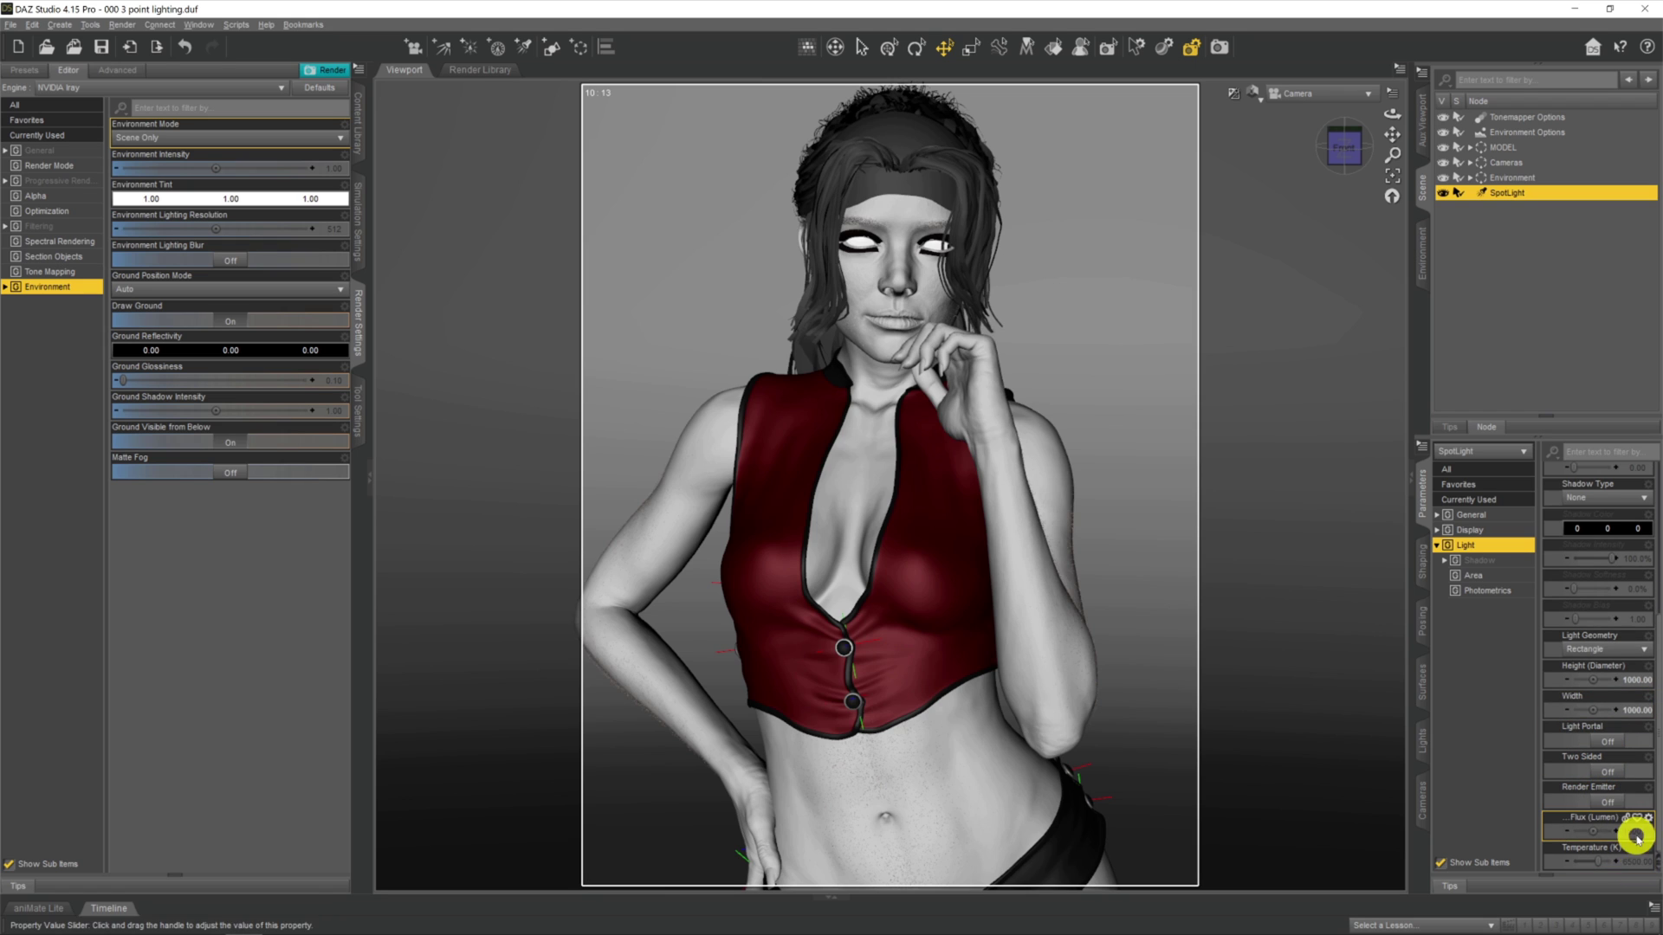
pyautogui.write('0')
pyautogui.press('Return')
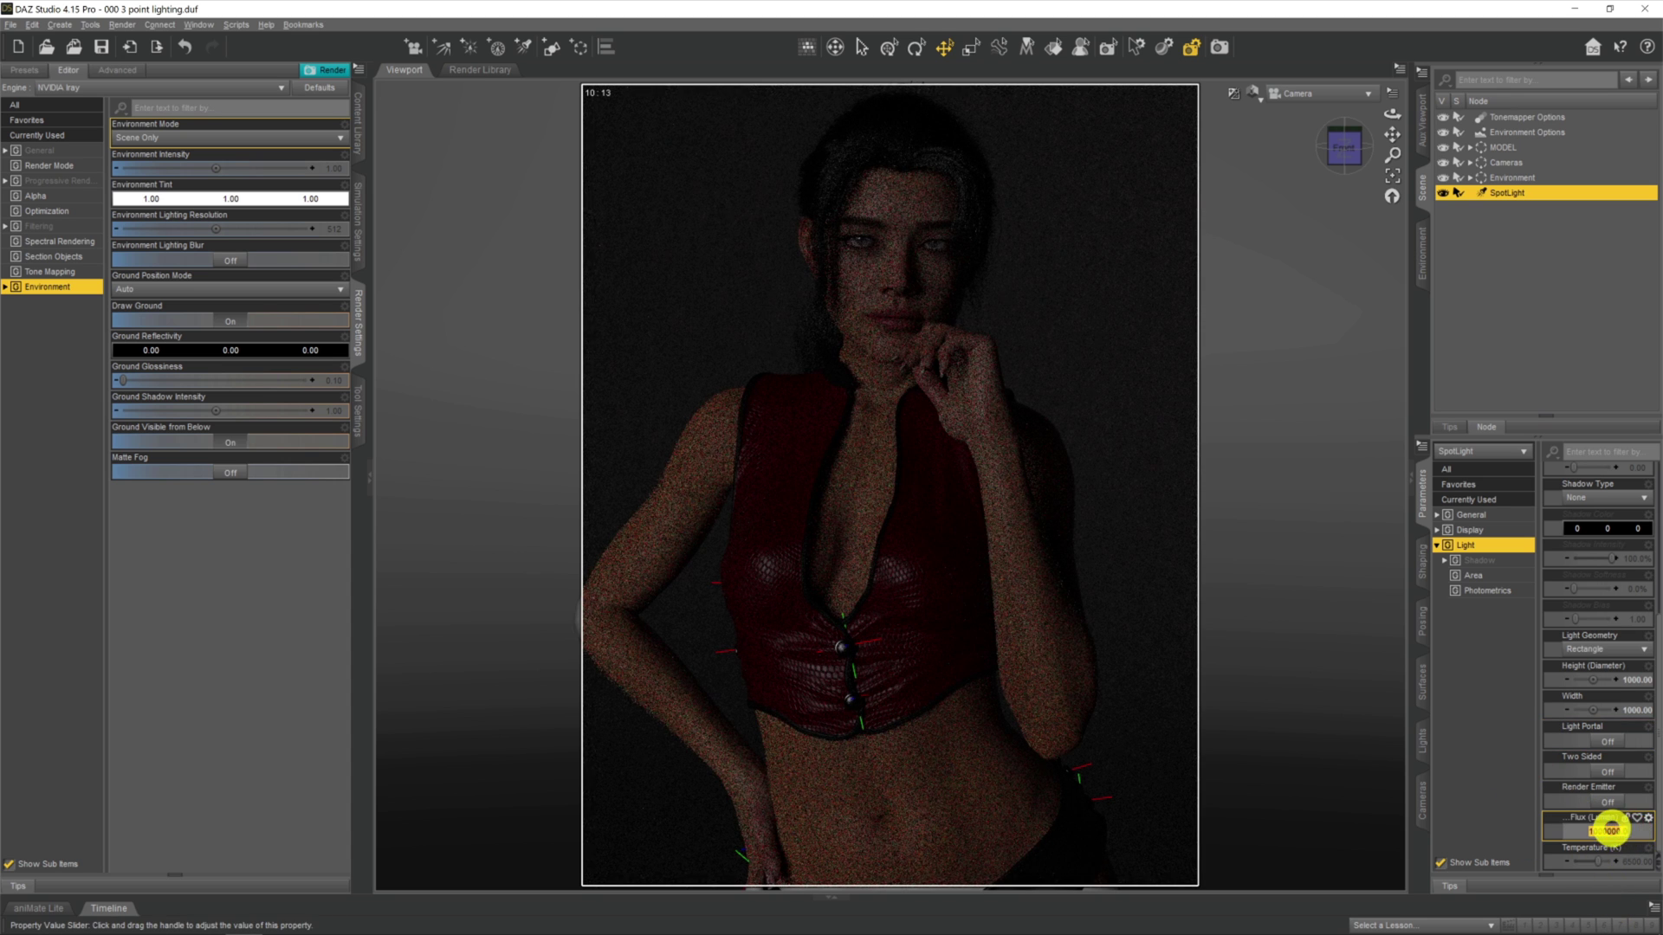
pyautogui.moveTo(1608, 831)
pyautogui.mouseDown()
pyautogui.moveTo(1603, 855)
pyautogui.moveTo(1550, 816)
pyautogui.mouseUp()
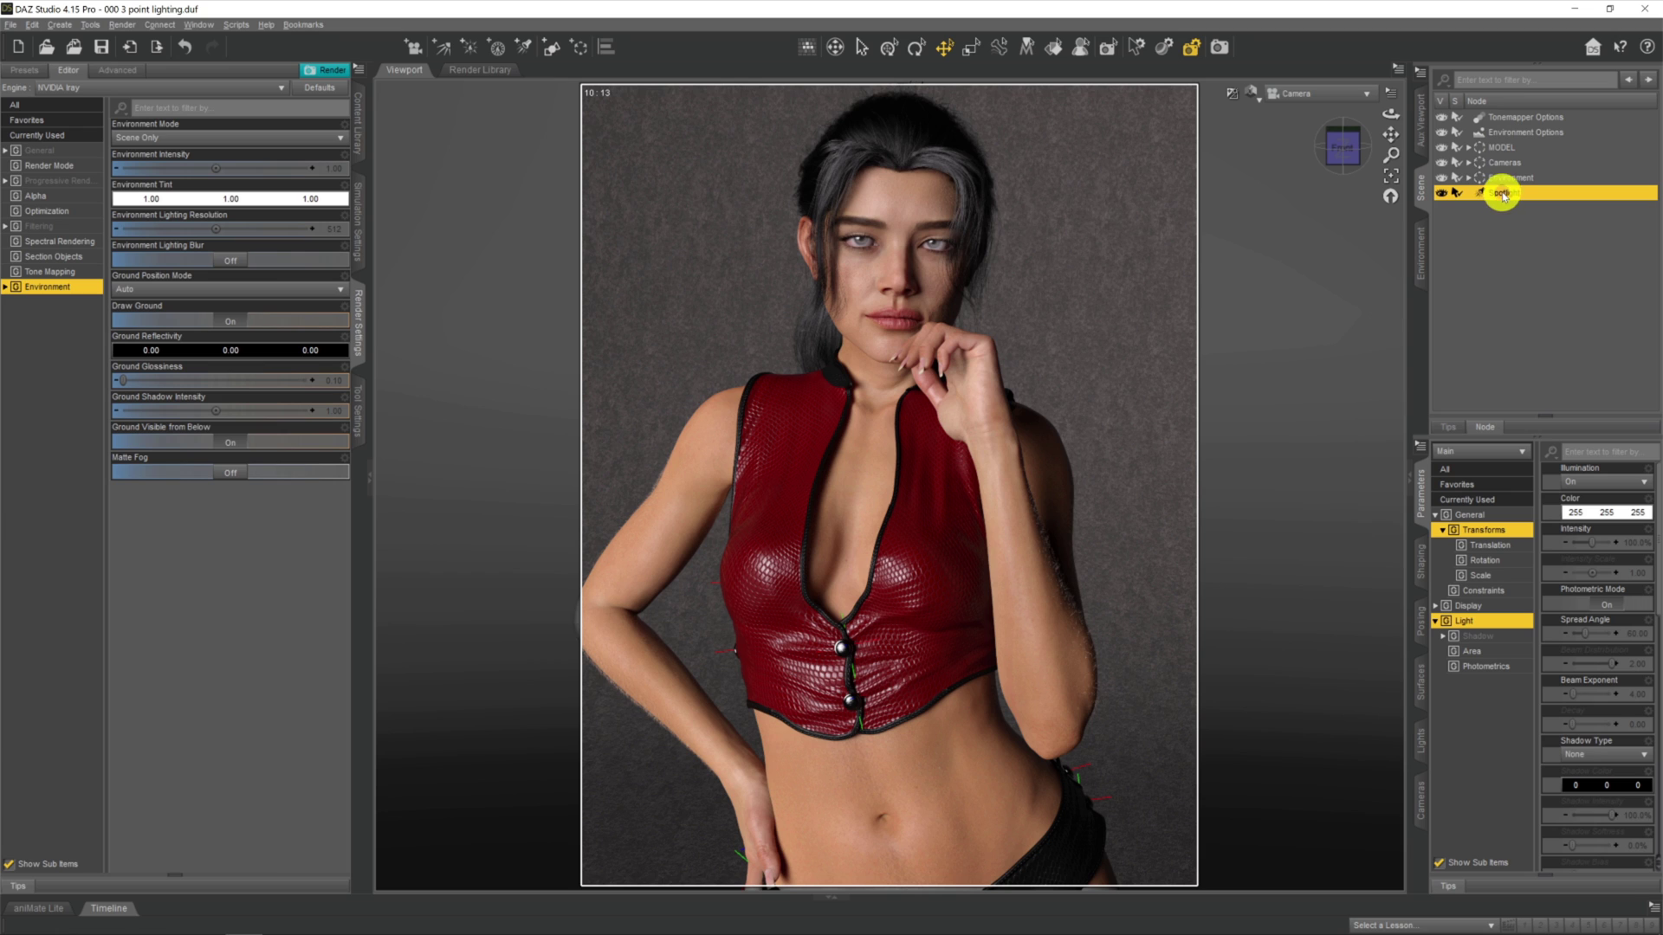
# Step: Rename the spotlight as Main
pyautogui.write('Main')
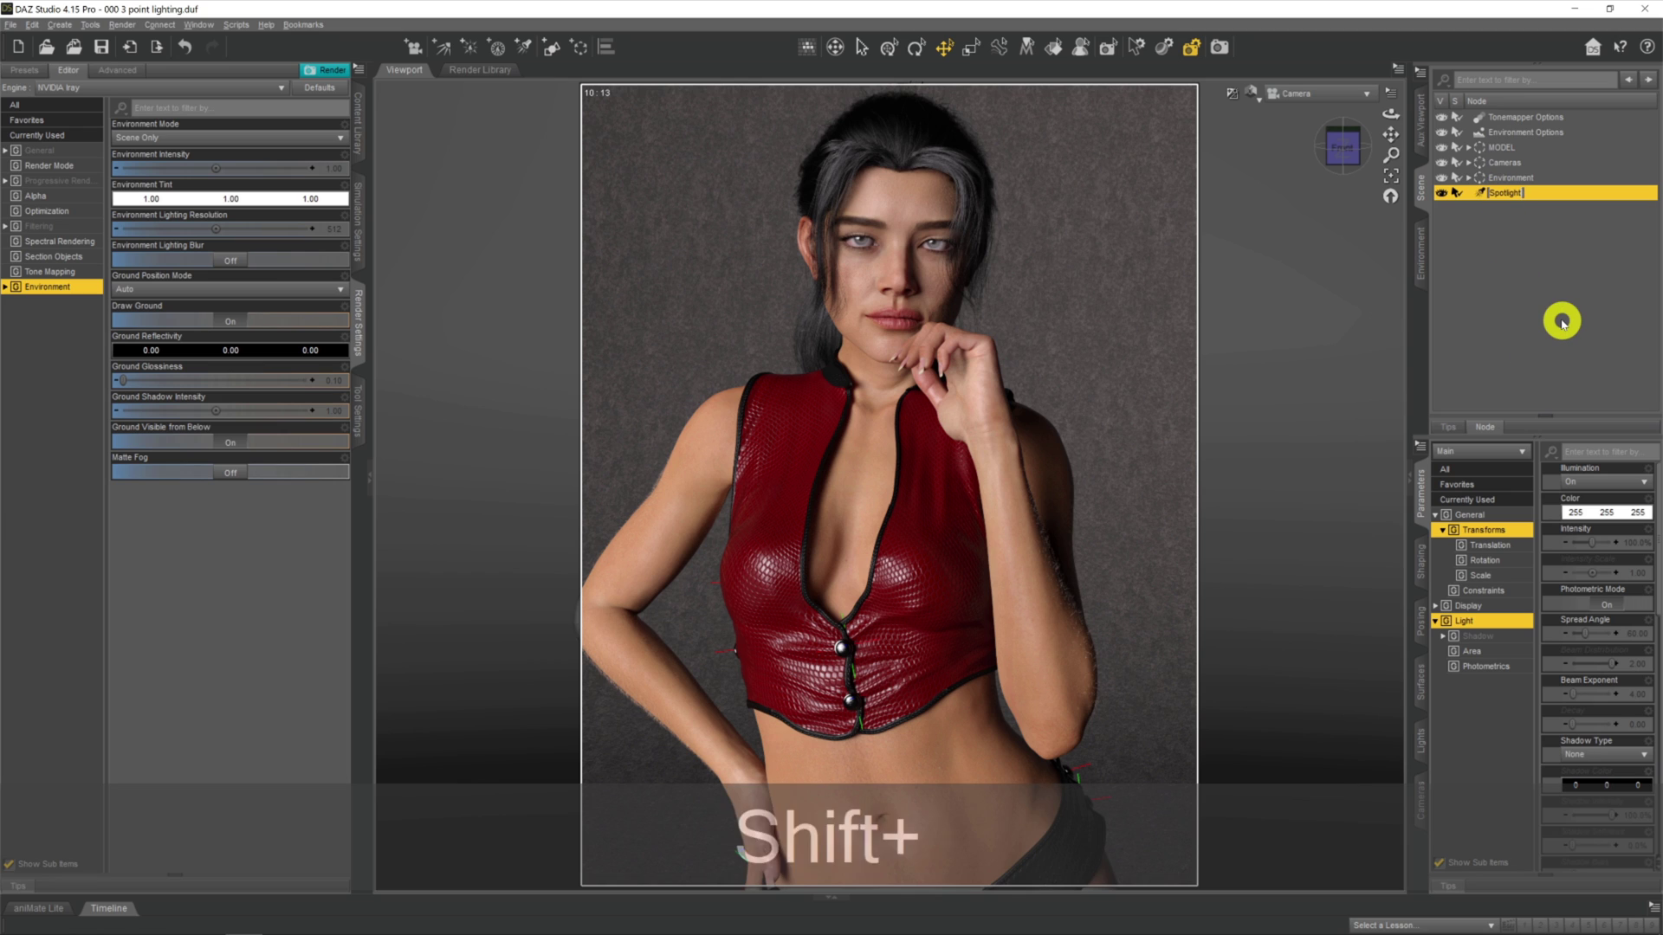
pyautogui.press('Return')
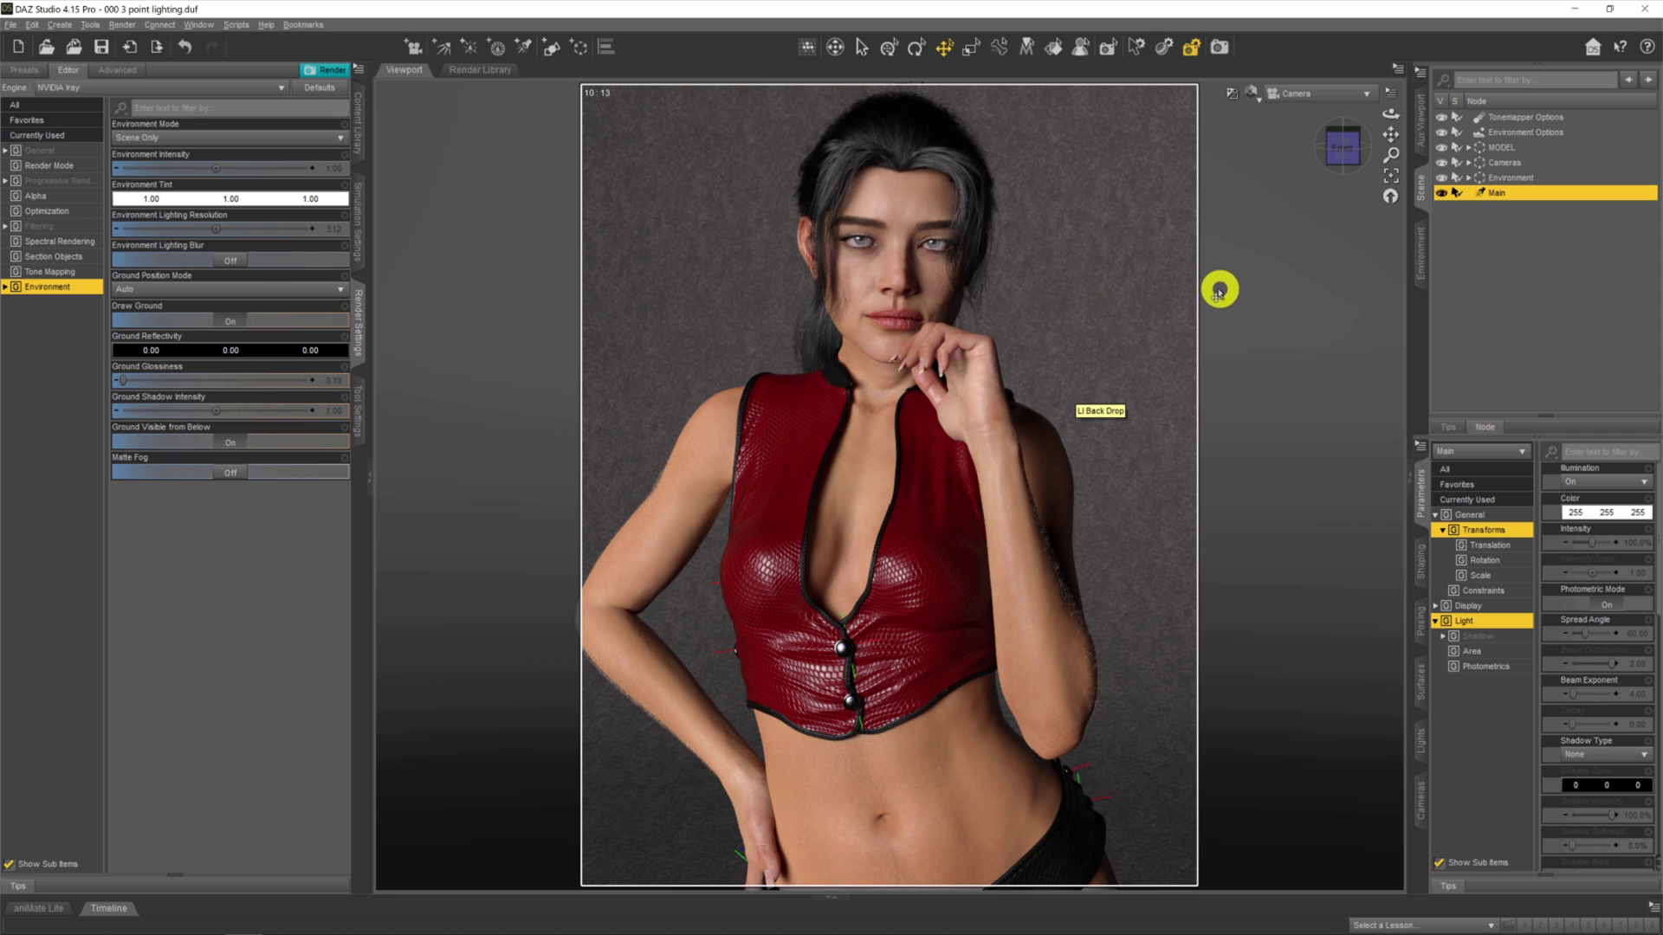
# Step: Return the viewport to the Texture Shaded draw style and the Perspective View
pyautogui.click(1250, 93)
pyautogui.click(1238, 238)
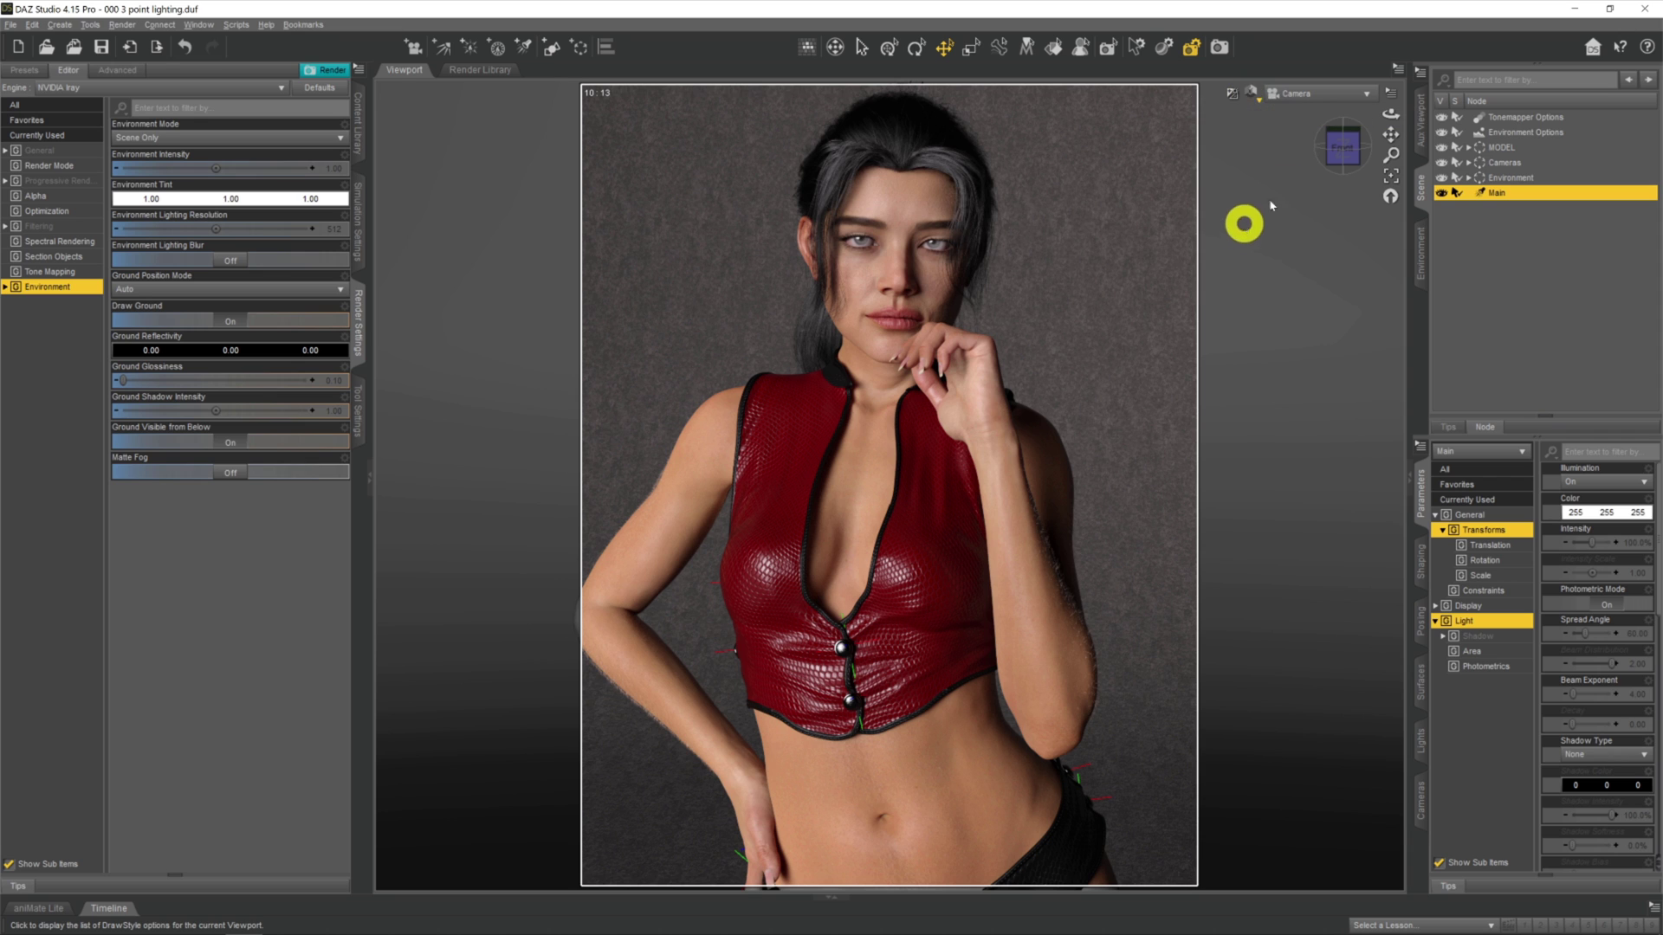
pyautogui.click(1298, 104)
pyautogui.click(1314, 141)
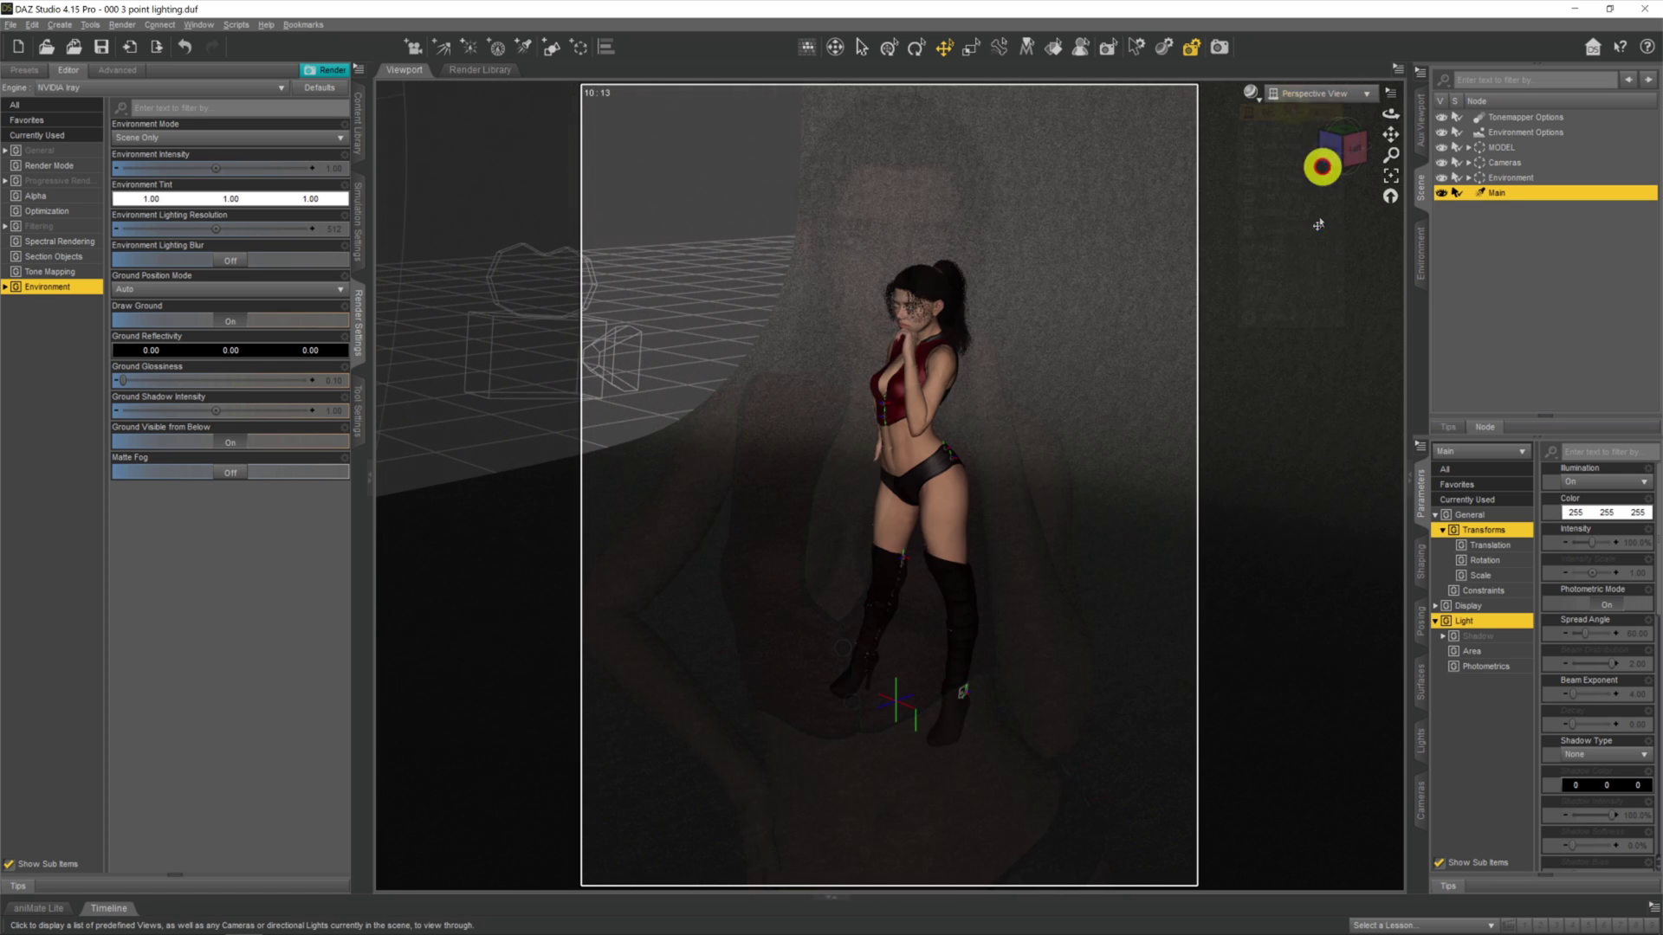
# Step: Create a new spotlight with the active Perspective View transforms, aimed at the model from her side
pyautogui.moveTo(1391, 119)
pyautogui.mouseDown()
pyautogui.moveTo(1305, 137)
pyautogui.moveTo(1392, 137)
pyautogui.mouseUp()
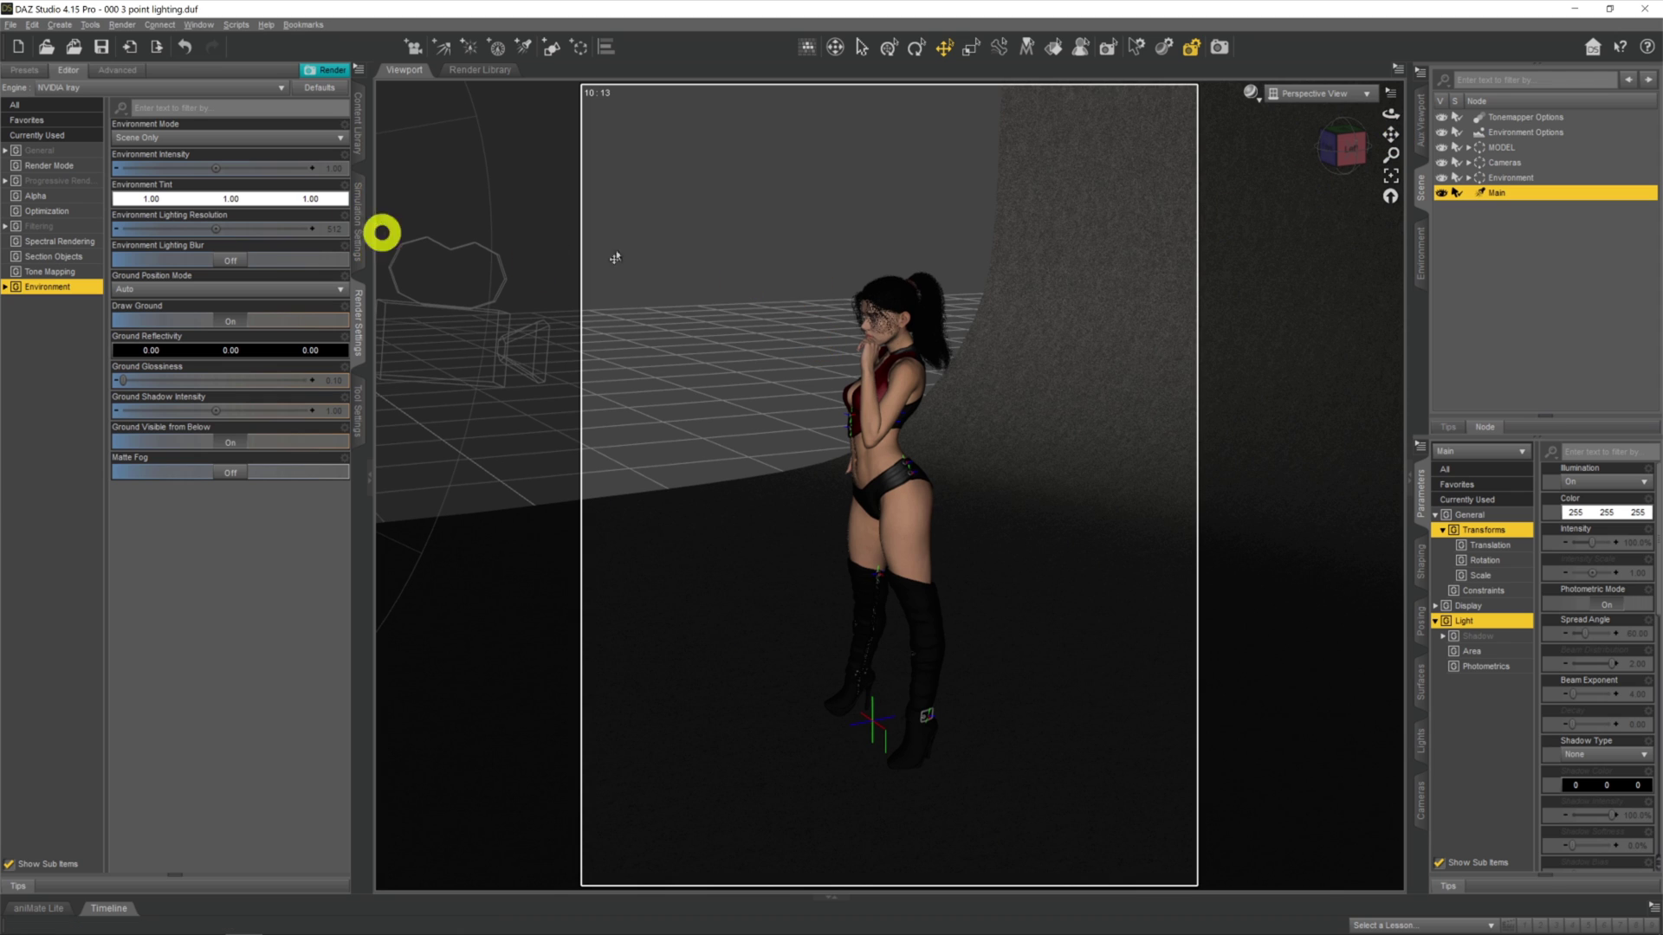
pyautogui.click(54, 26)
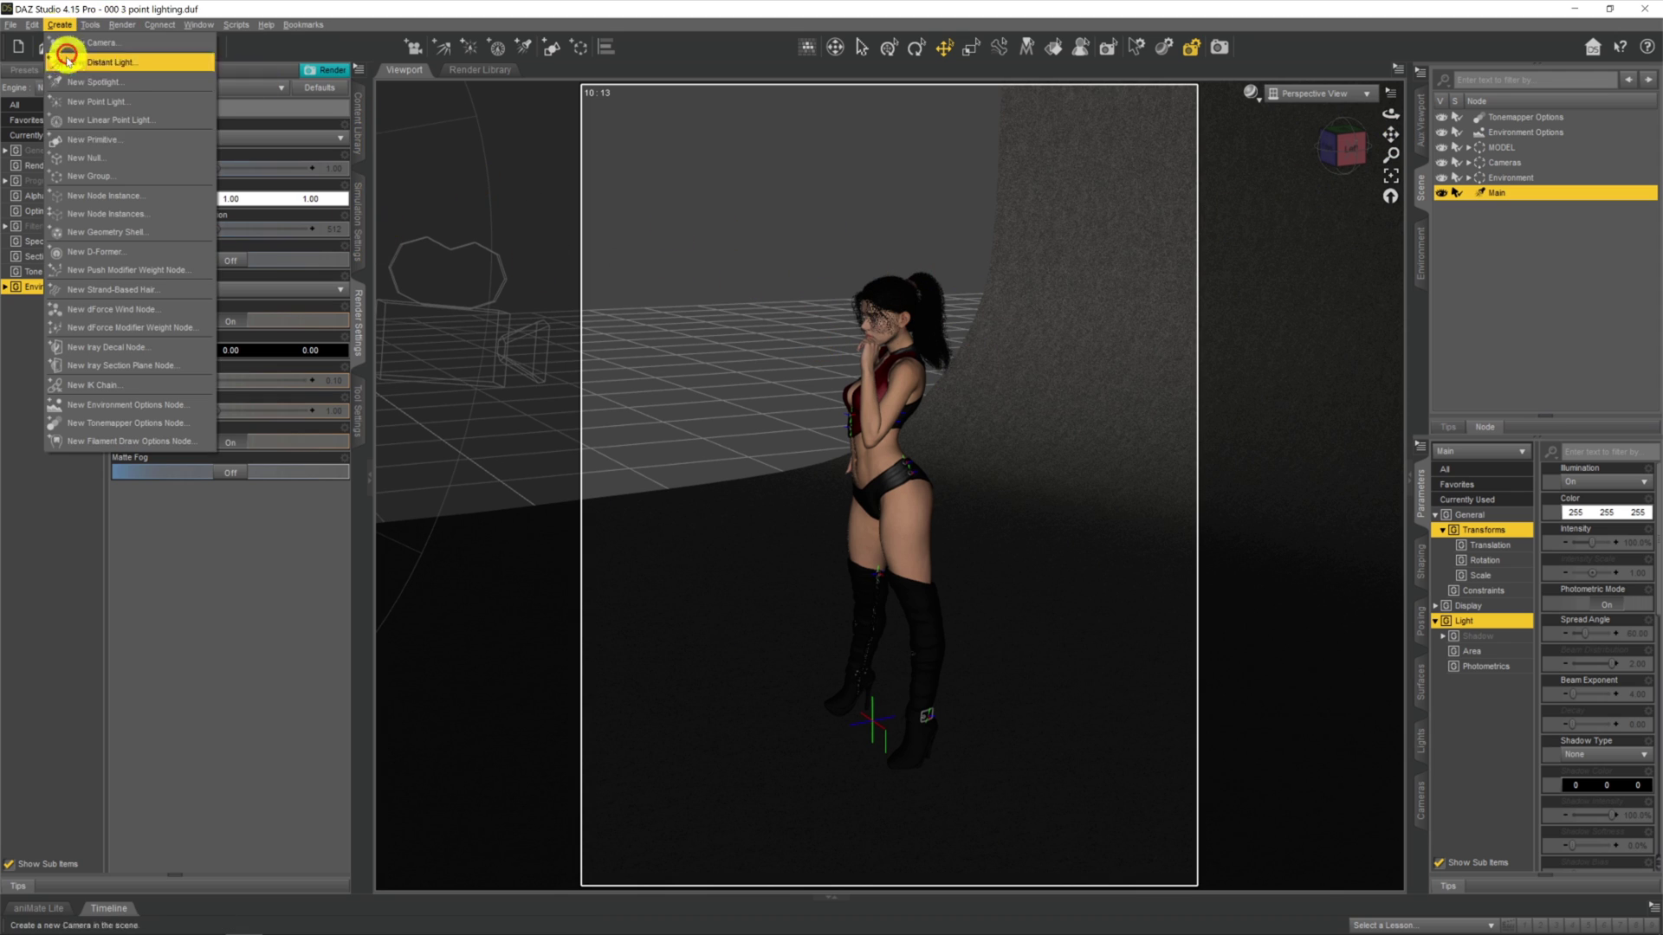
pyautogui.click(132, 82)
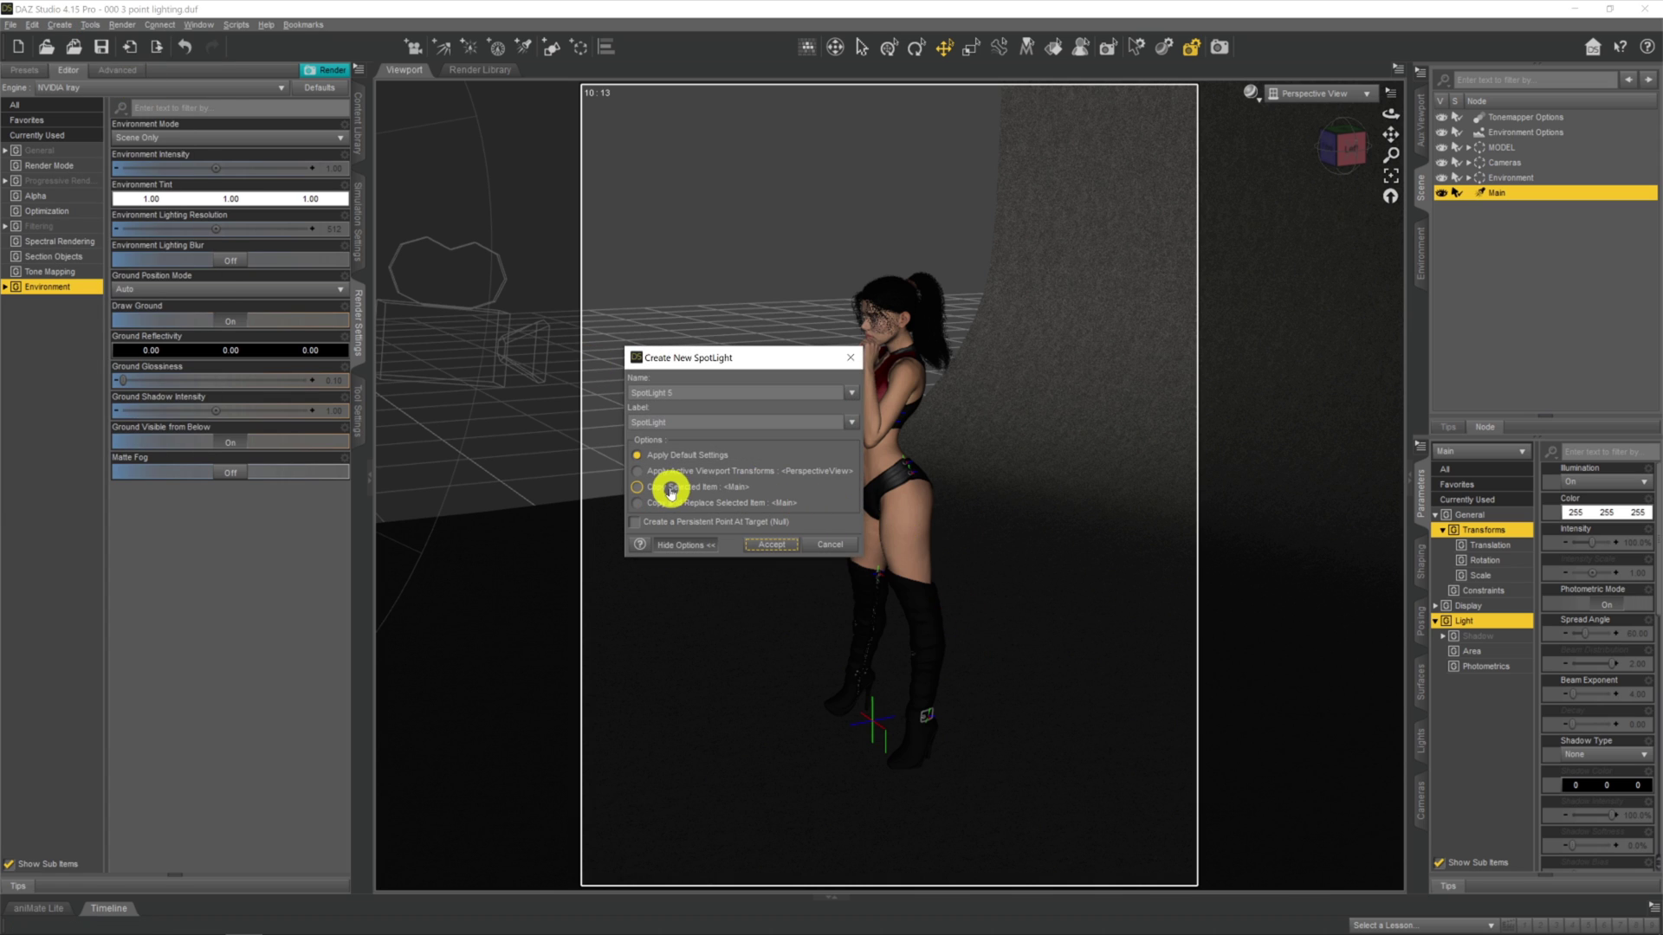
pyautogui.click(772, 472)
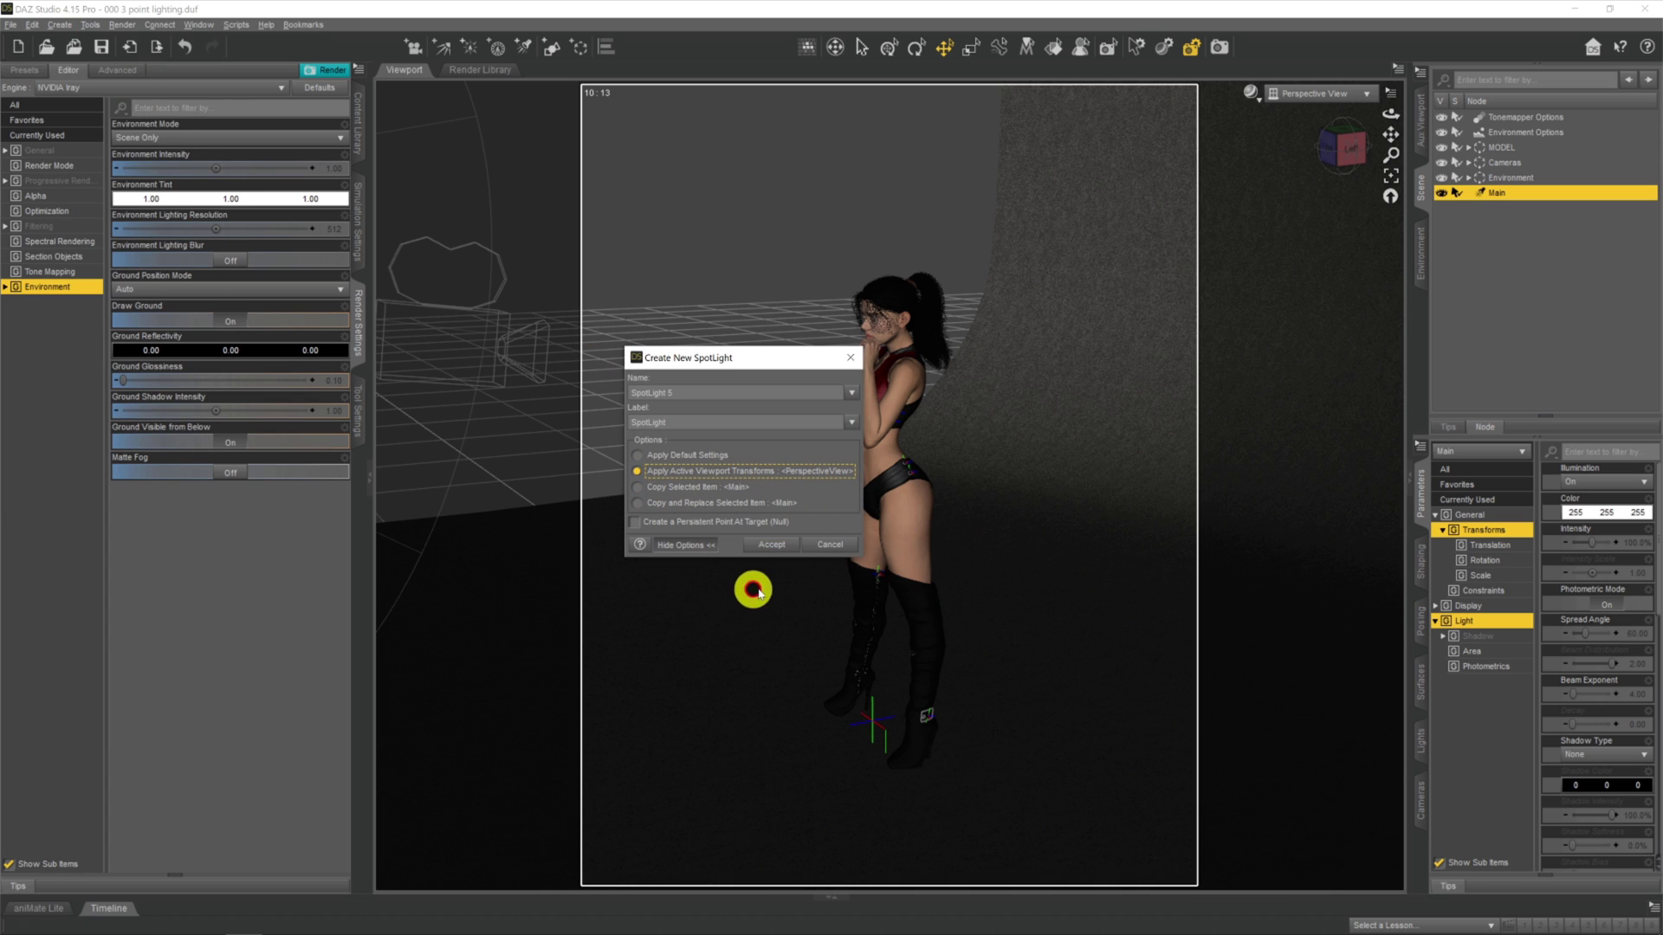
pyautogui.click(769, 546)
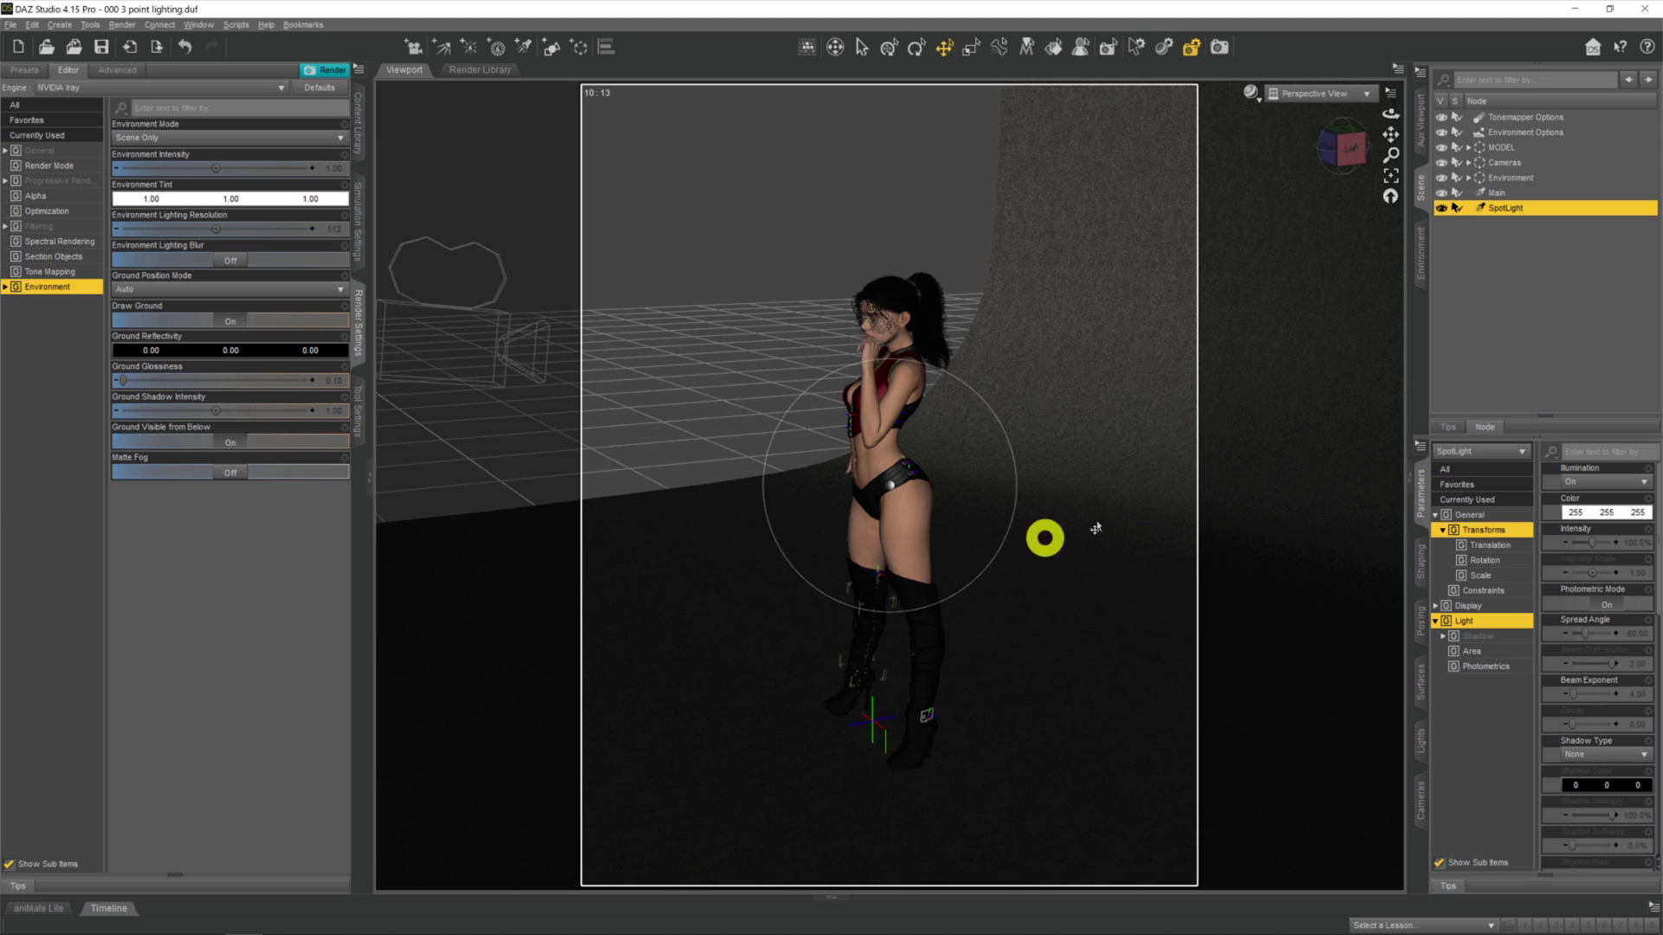
# Step: Look through the scene's Camera and preview the lighting in the NVIDIA Iray draw style
pyautogui.click(1322, 102)
pyautogui.click(1317, 228)
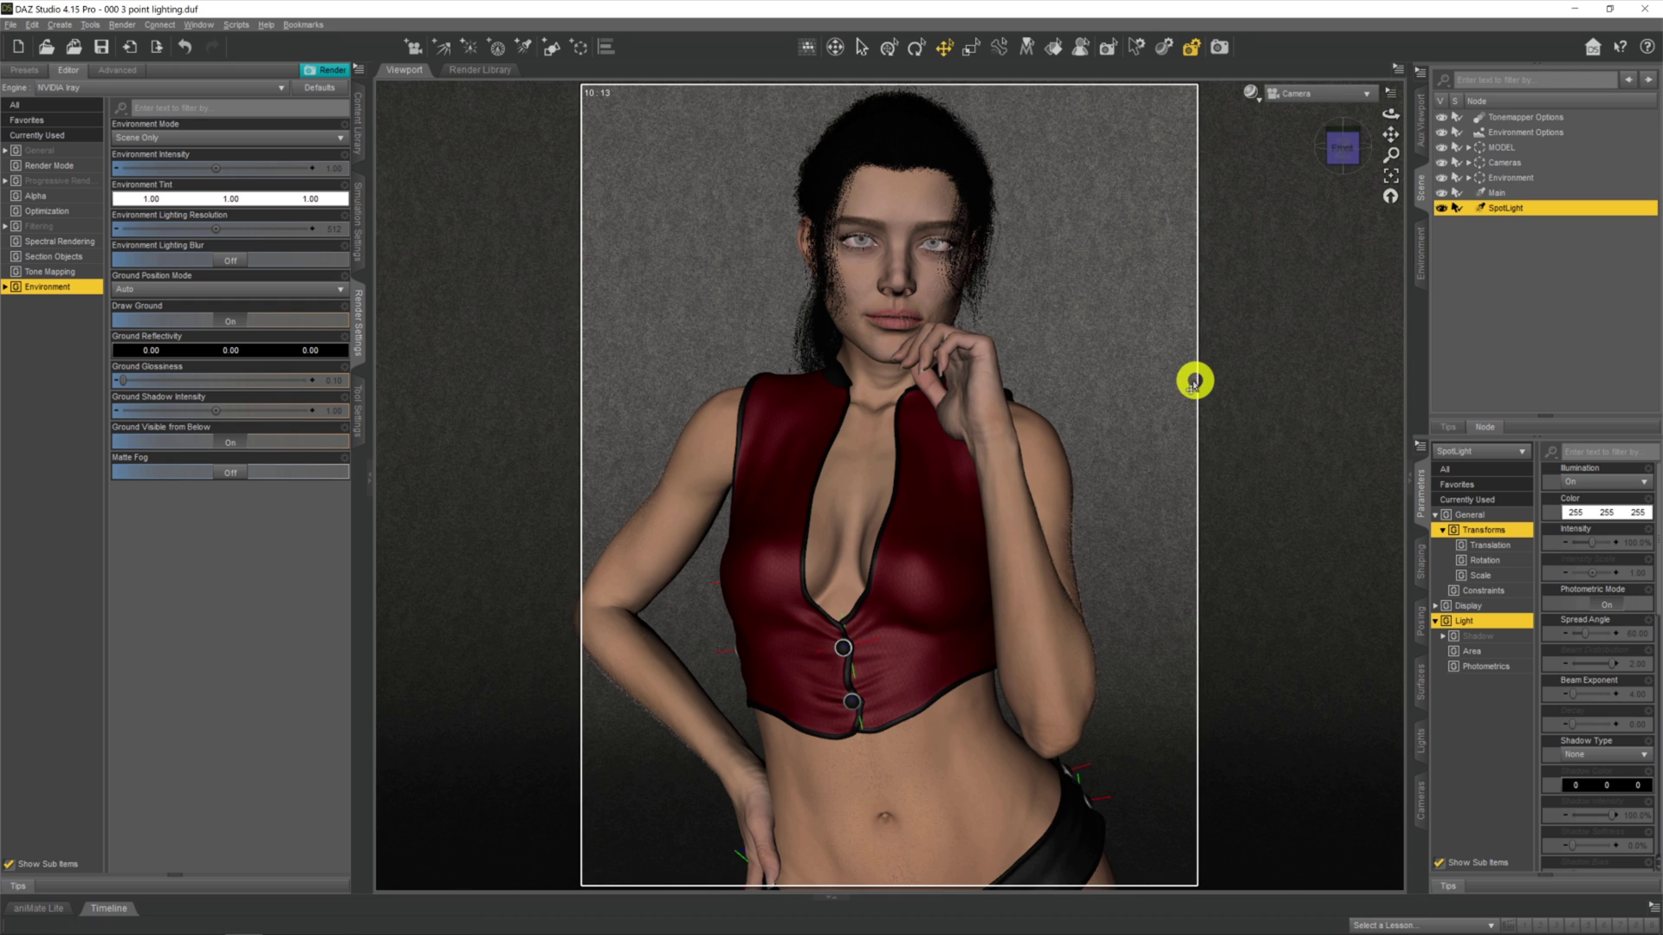
pyautogui.click(1250, 91)
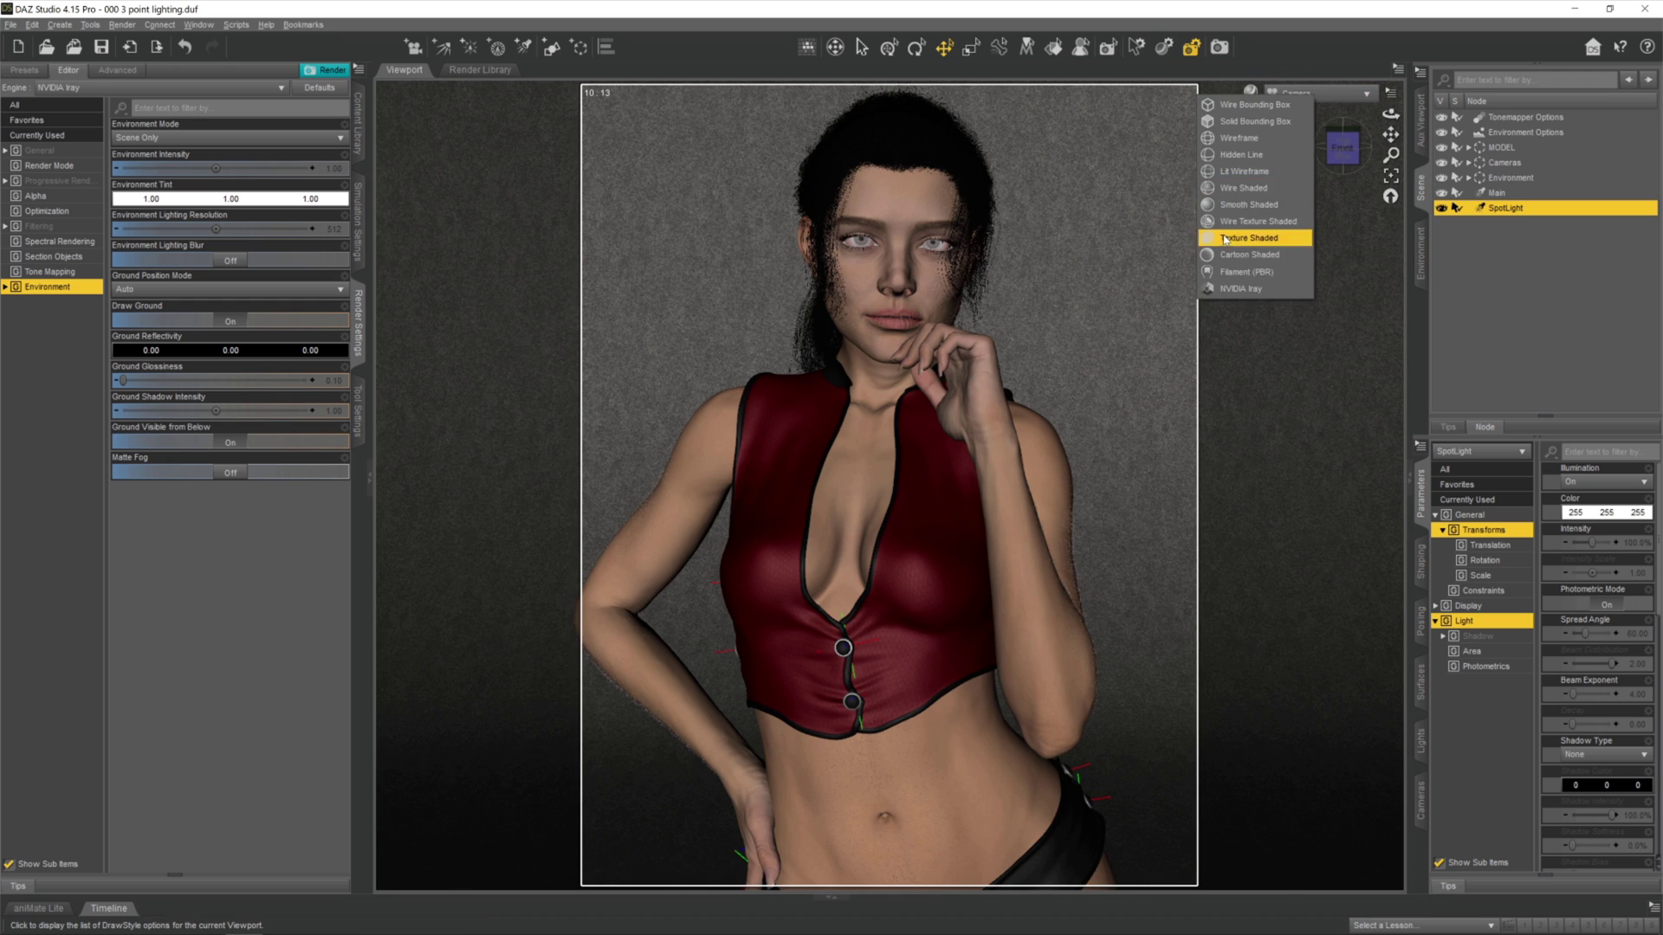
pyautogui.click(1223, 289)
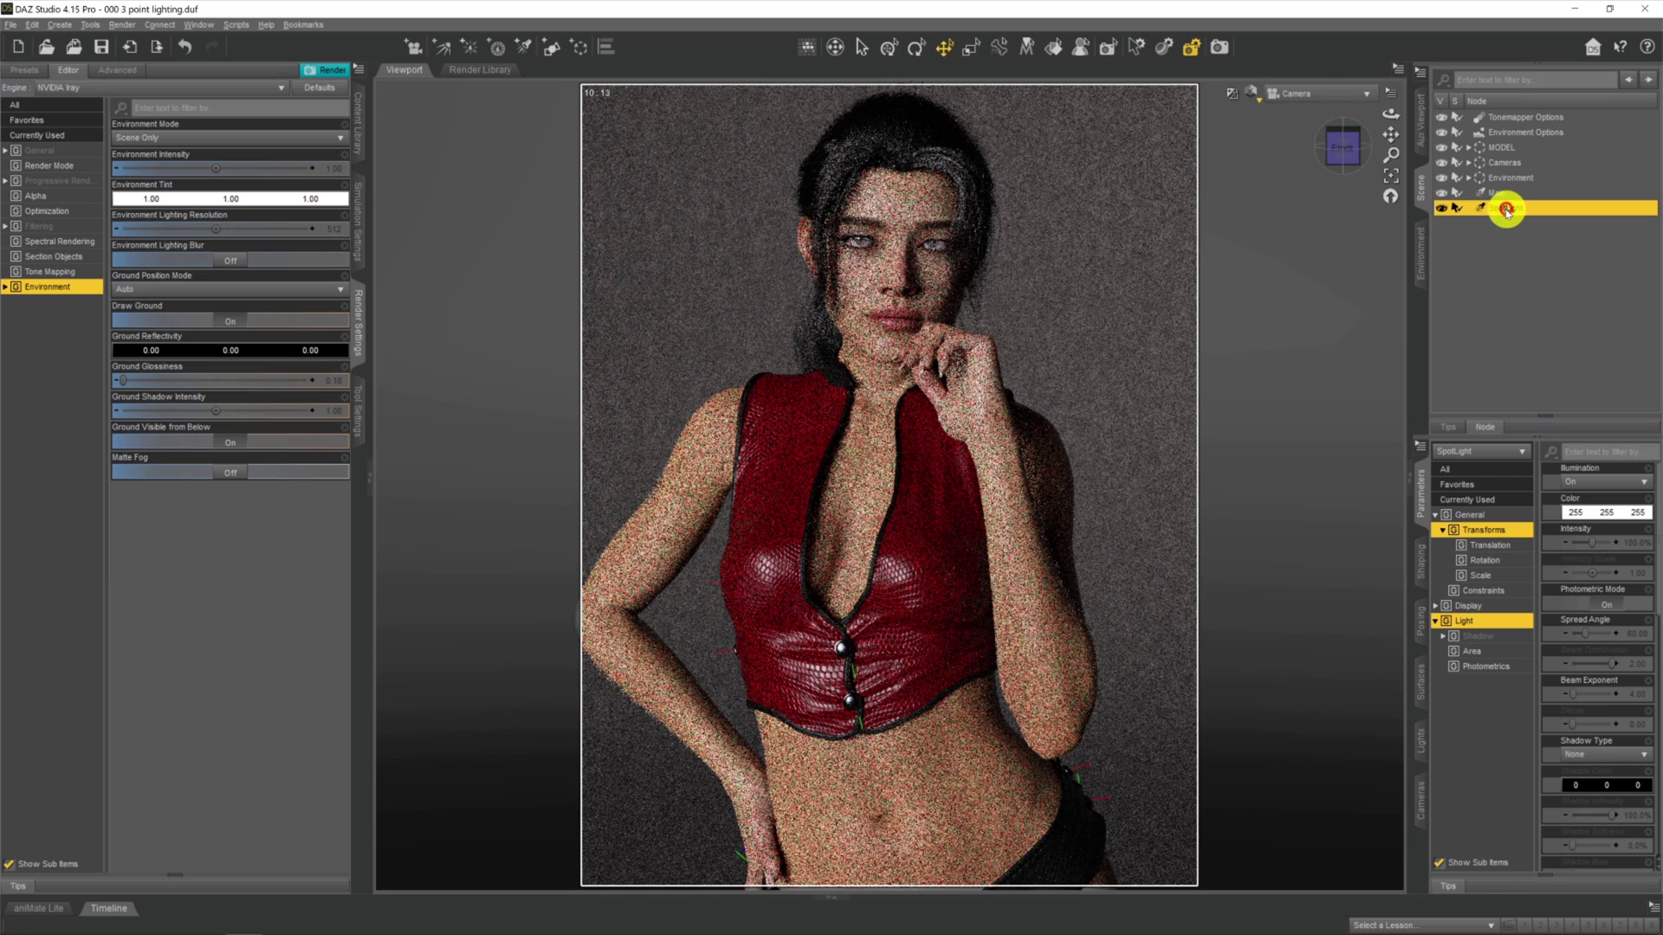
# Step: Rename the new spotlight as Fill
pyautogui.doubleClick(1505, 211)
pyautogui.write('Fil')
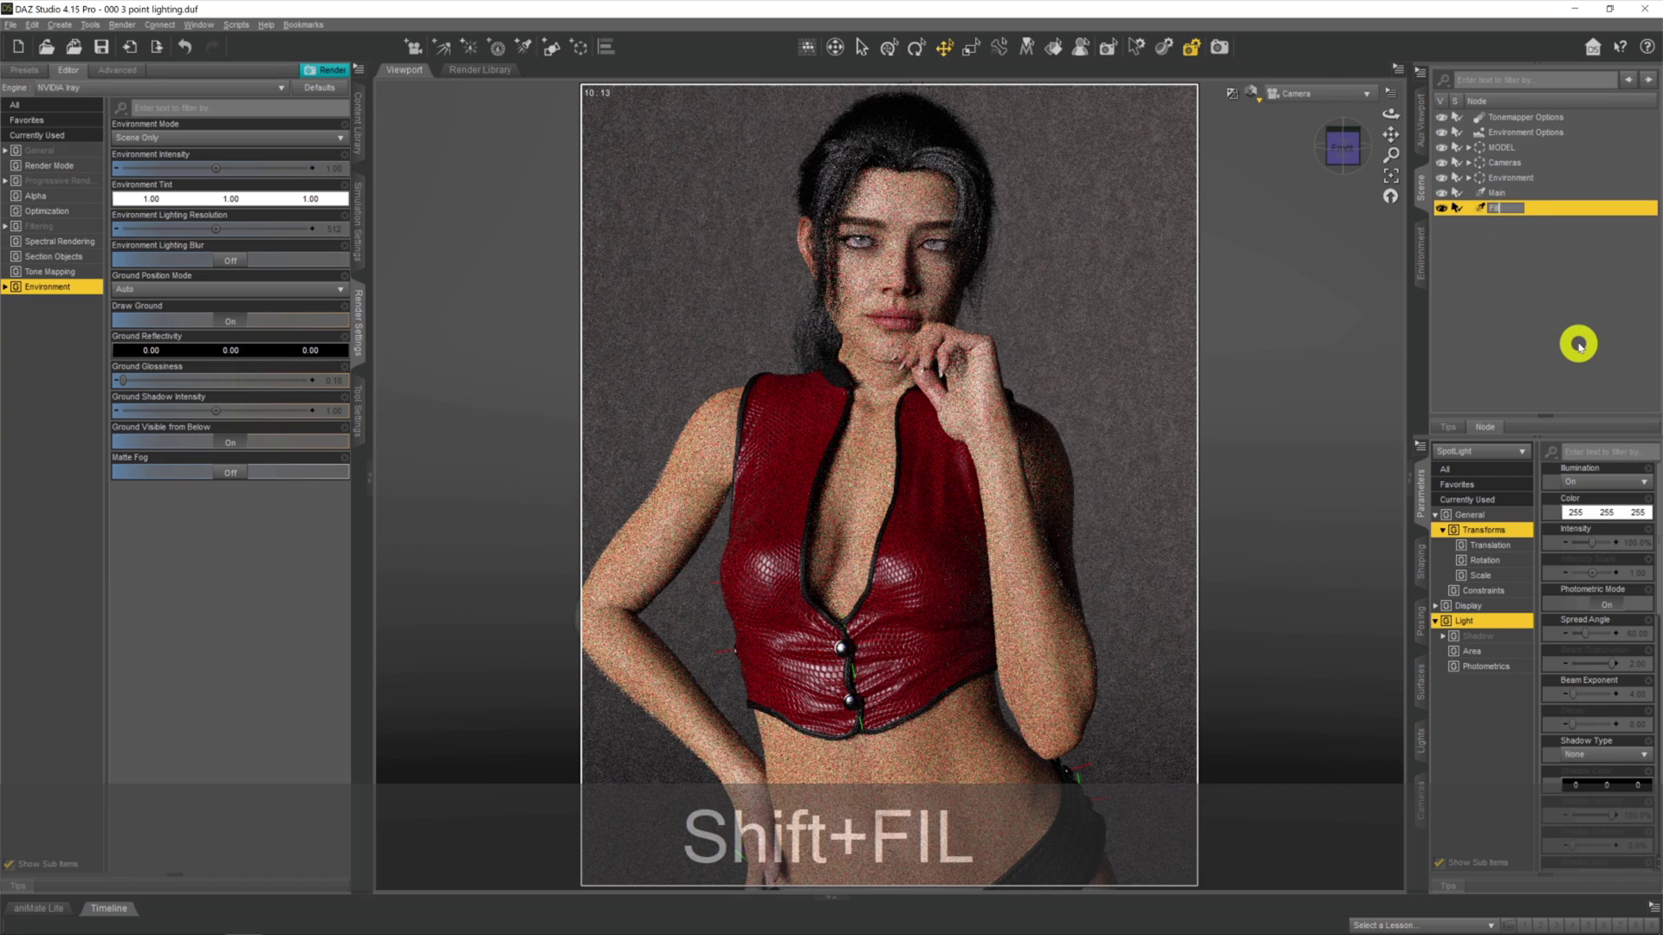
pyautogui.press('Return')
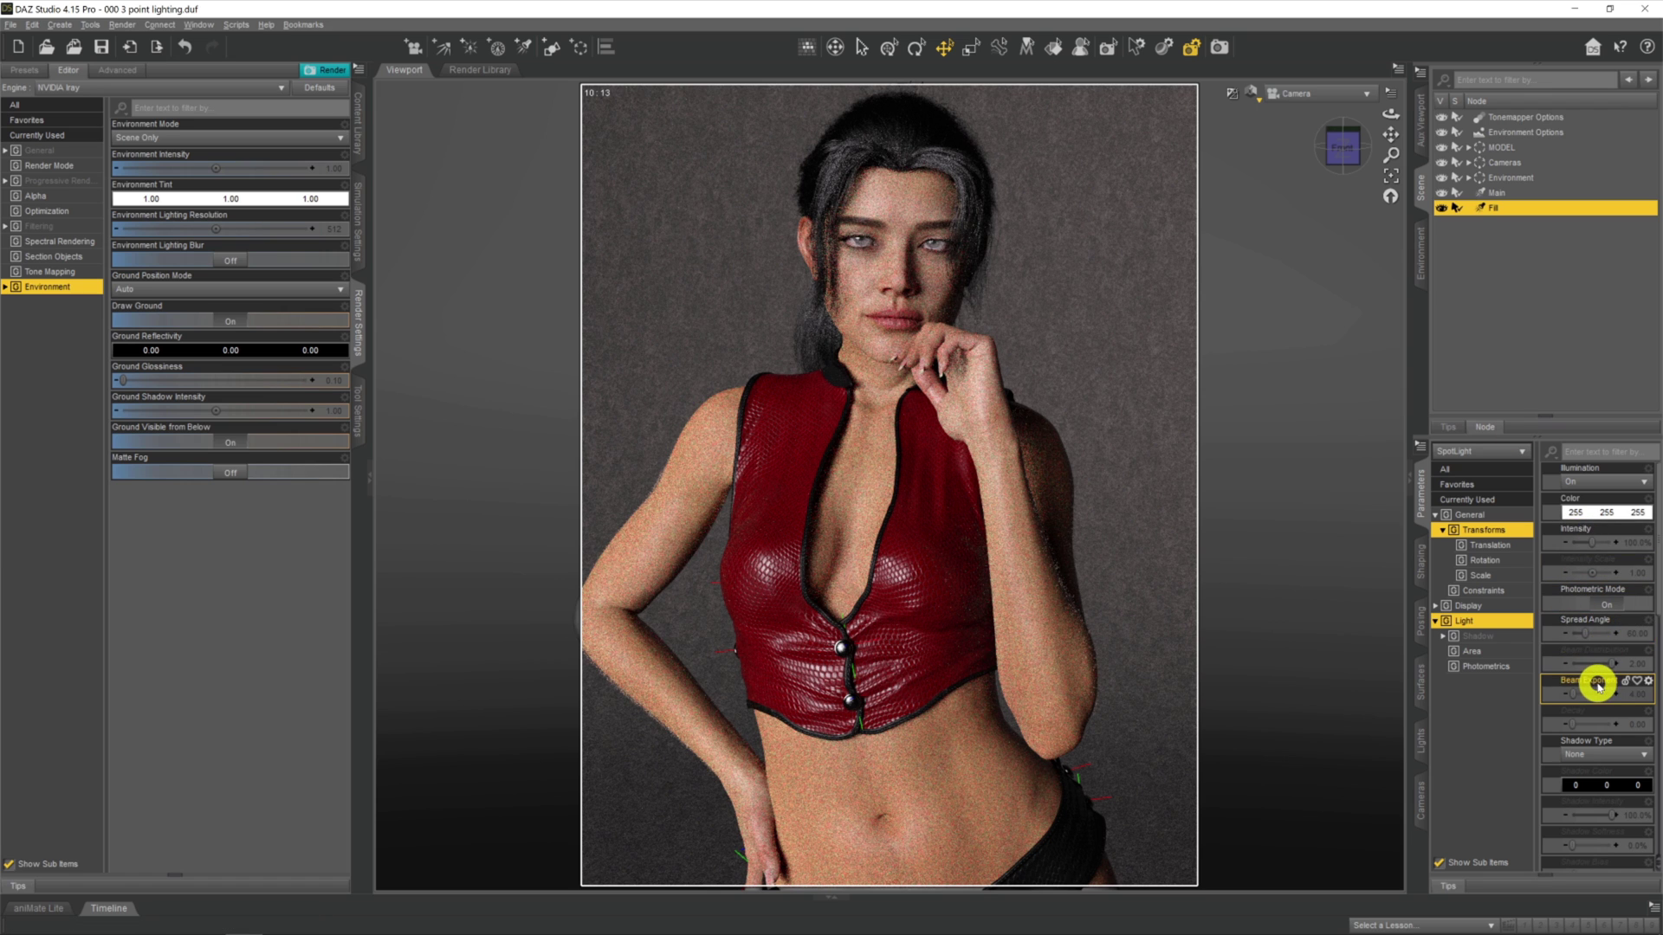
# Step: Give the Fill light a Rectangle geometry with height and width of 1000, and turn off its Render Emitter
pyautogui.scroll(-5, 1593, 682)
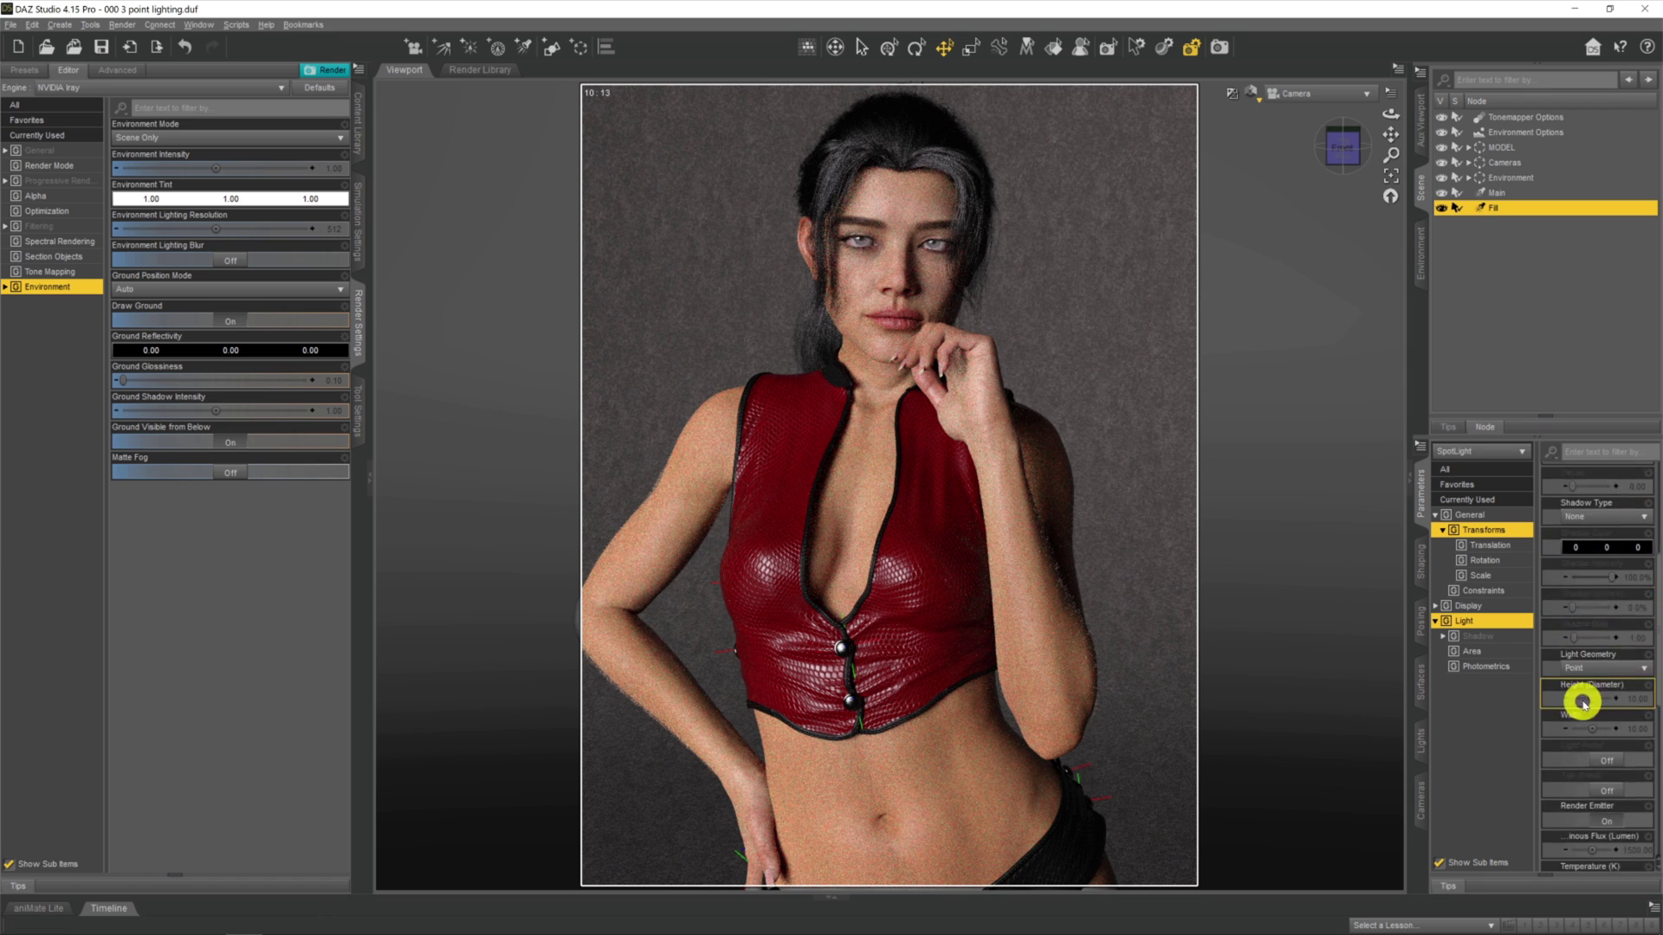
pyautogui.click(1582, 666)
pyautogui.click(1595, 695)
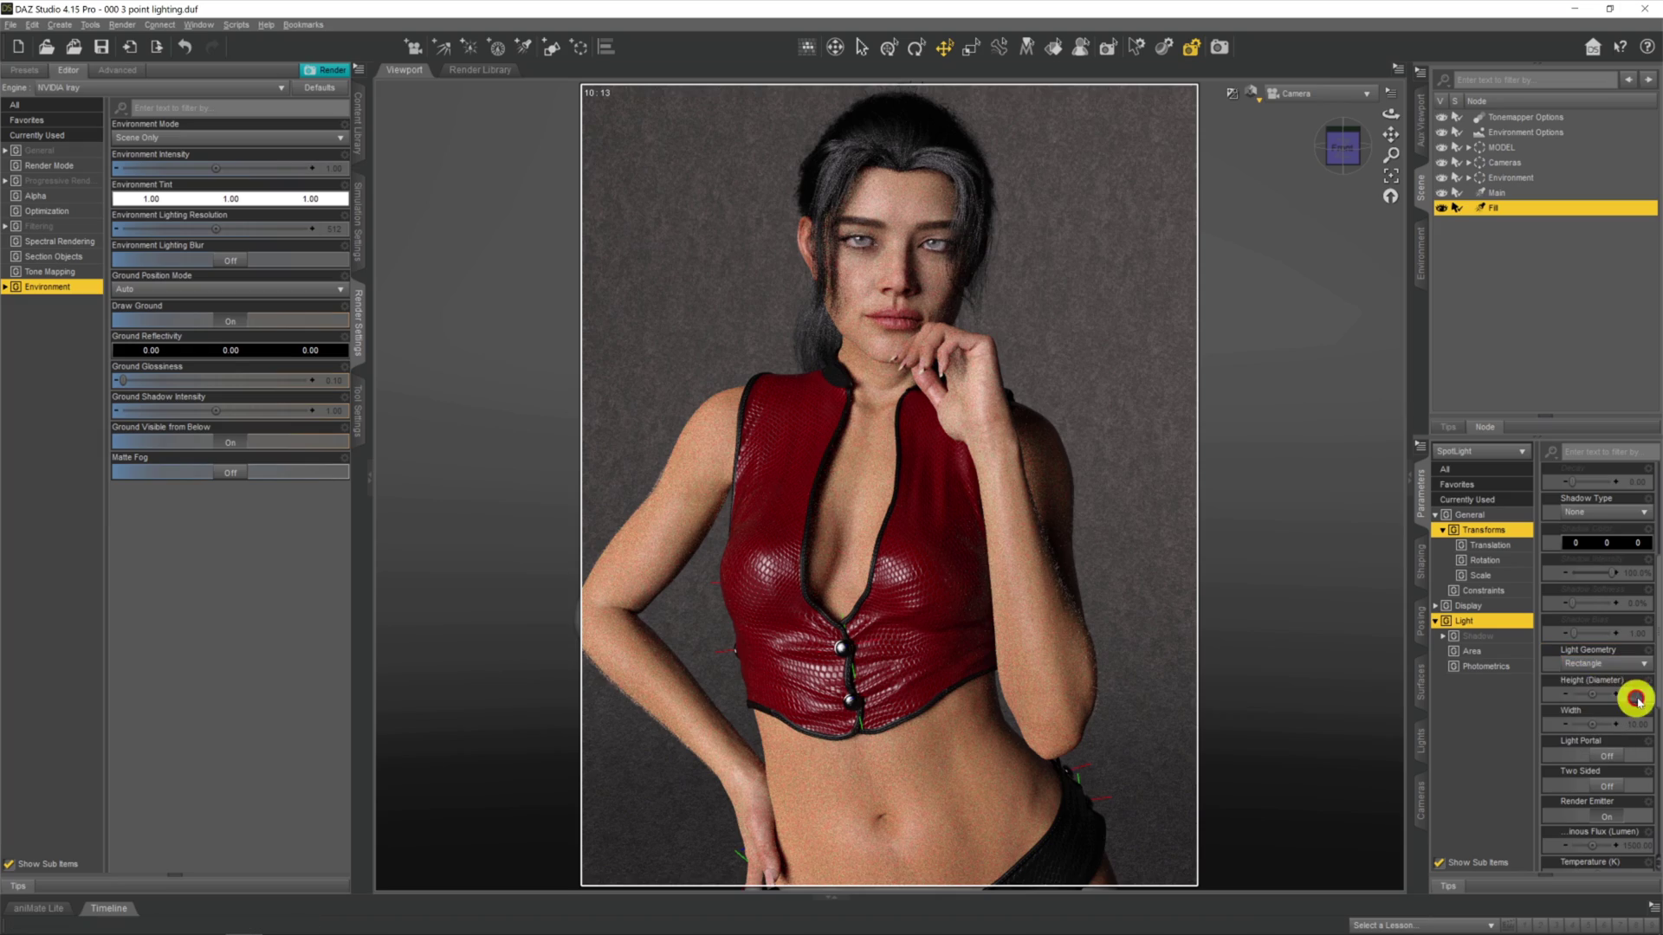
pyautogui.write('1000')
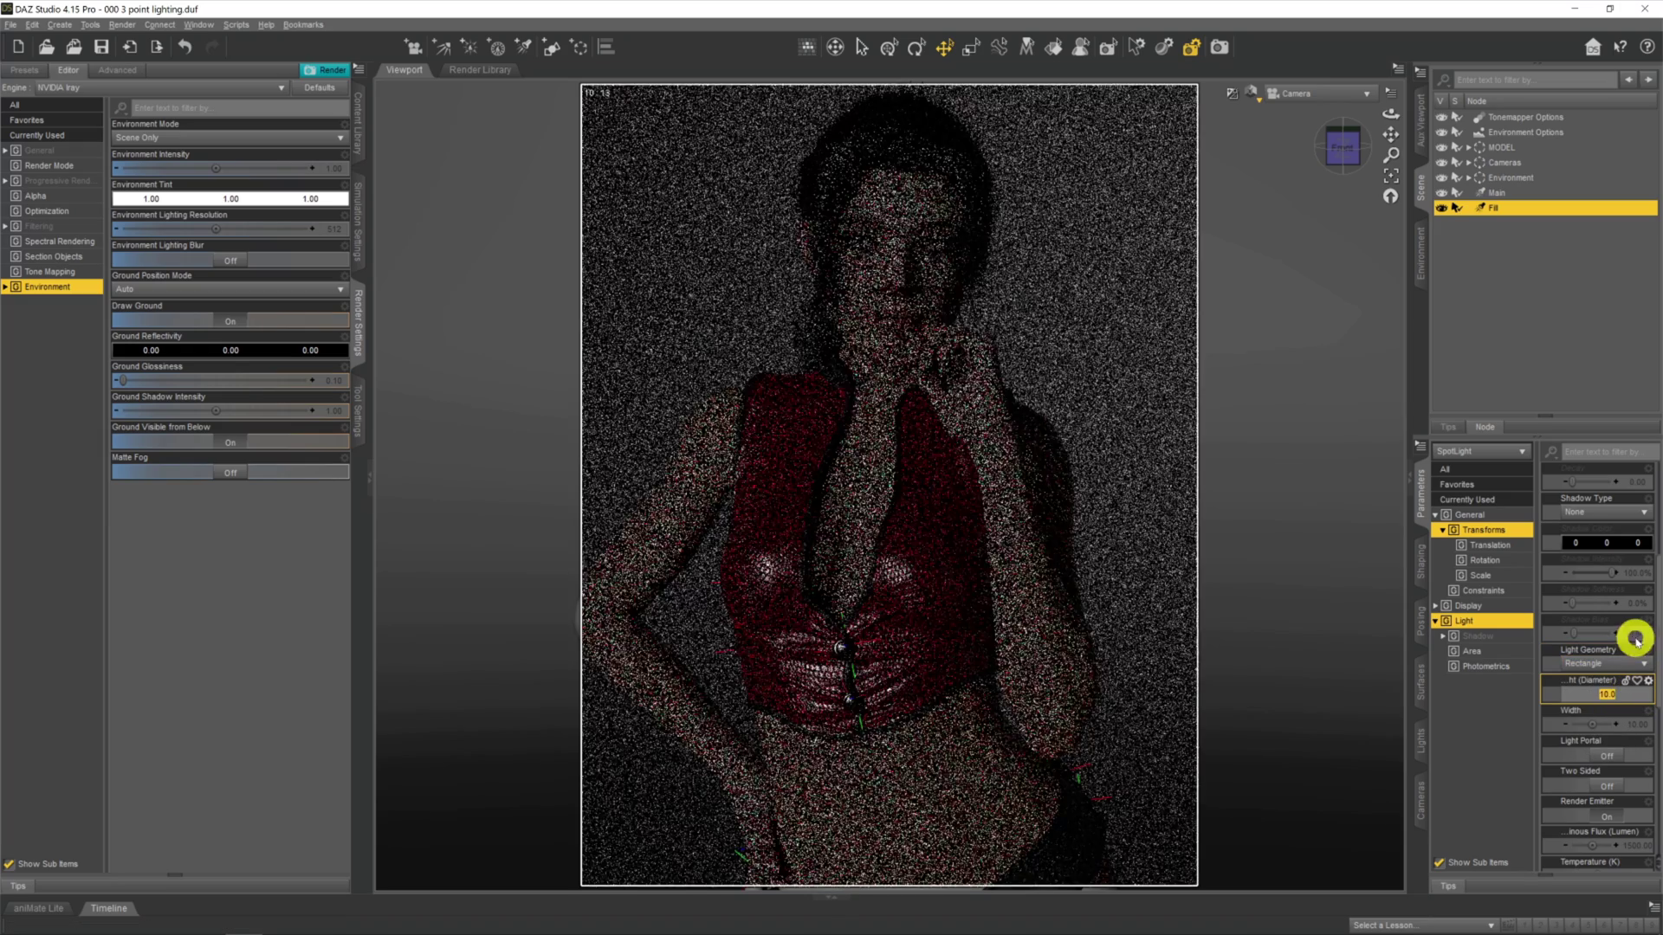
pyautogui.press('Return')
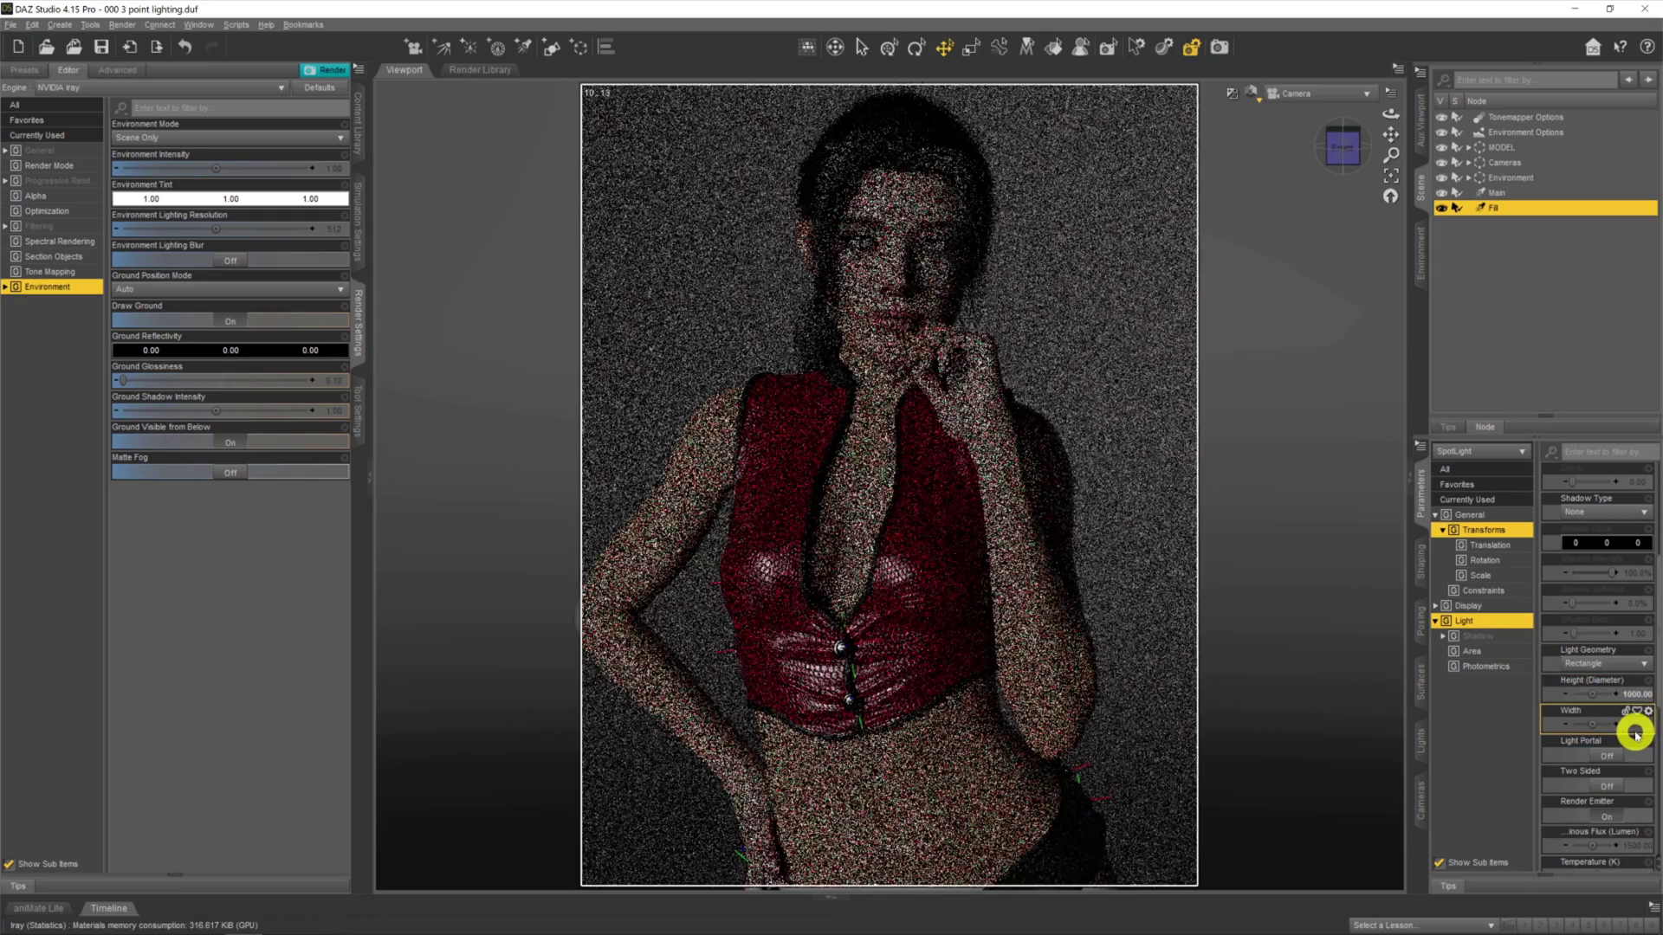
pyautogui.write('1000')
pyautogui.press('Return')
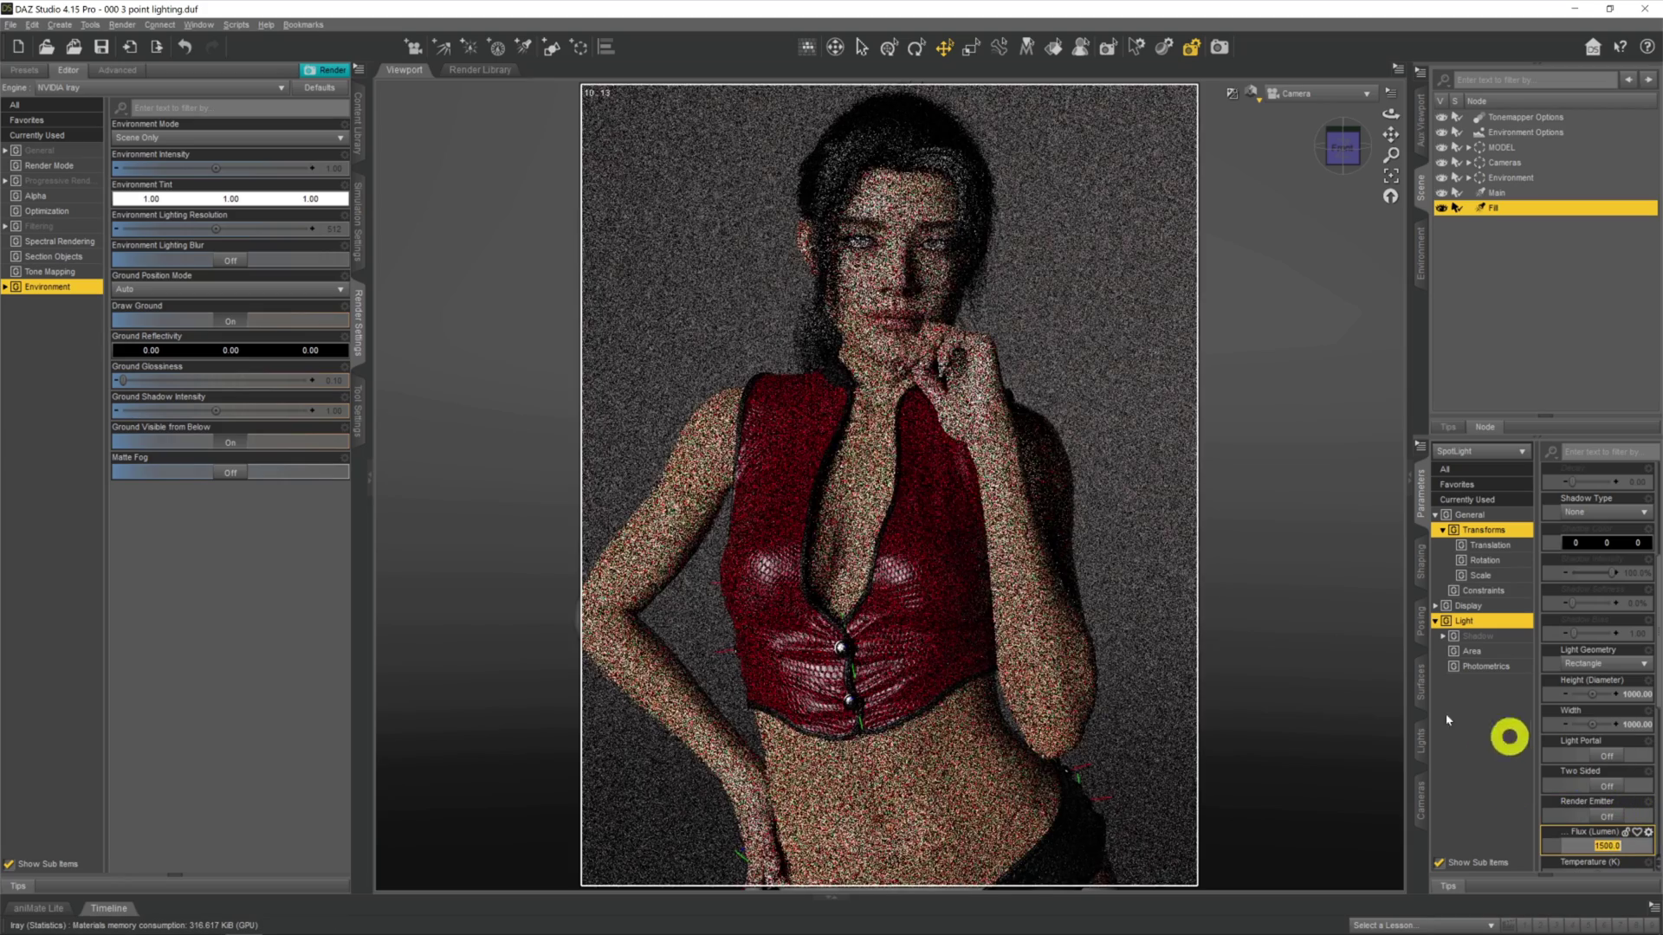
# Step: Copy the luminous flux value of the Main light to the Fill light
pyautogui.click(1458, 725)
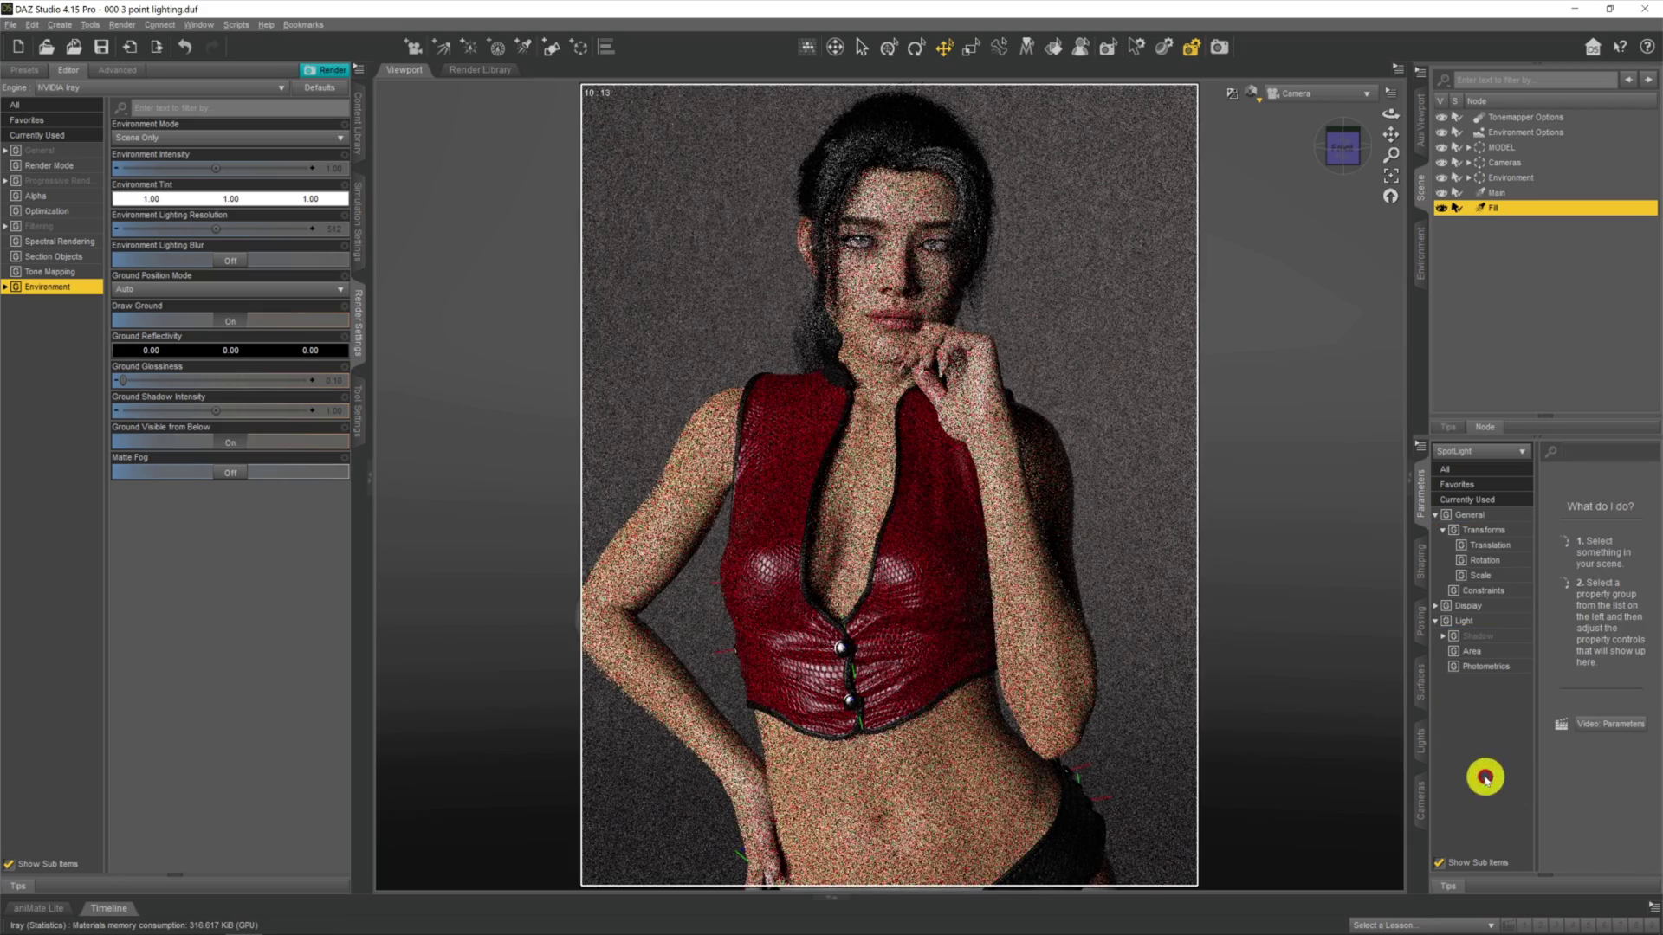
pyautogui.click(1495, 624)
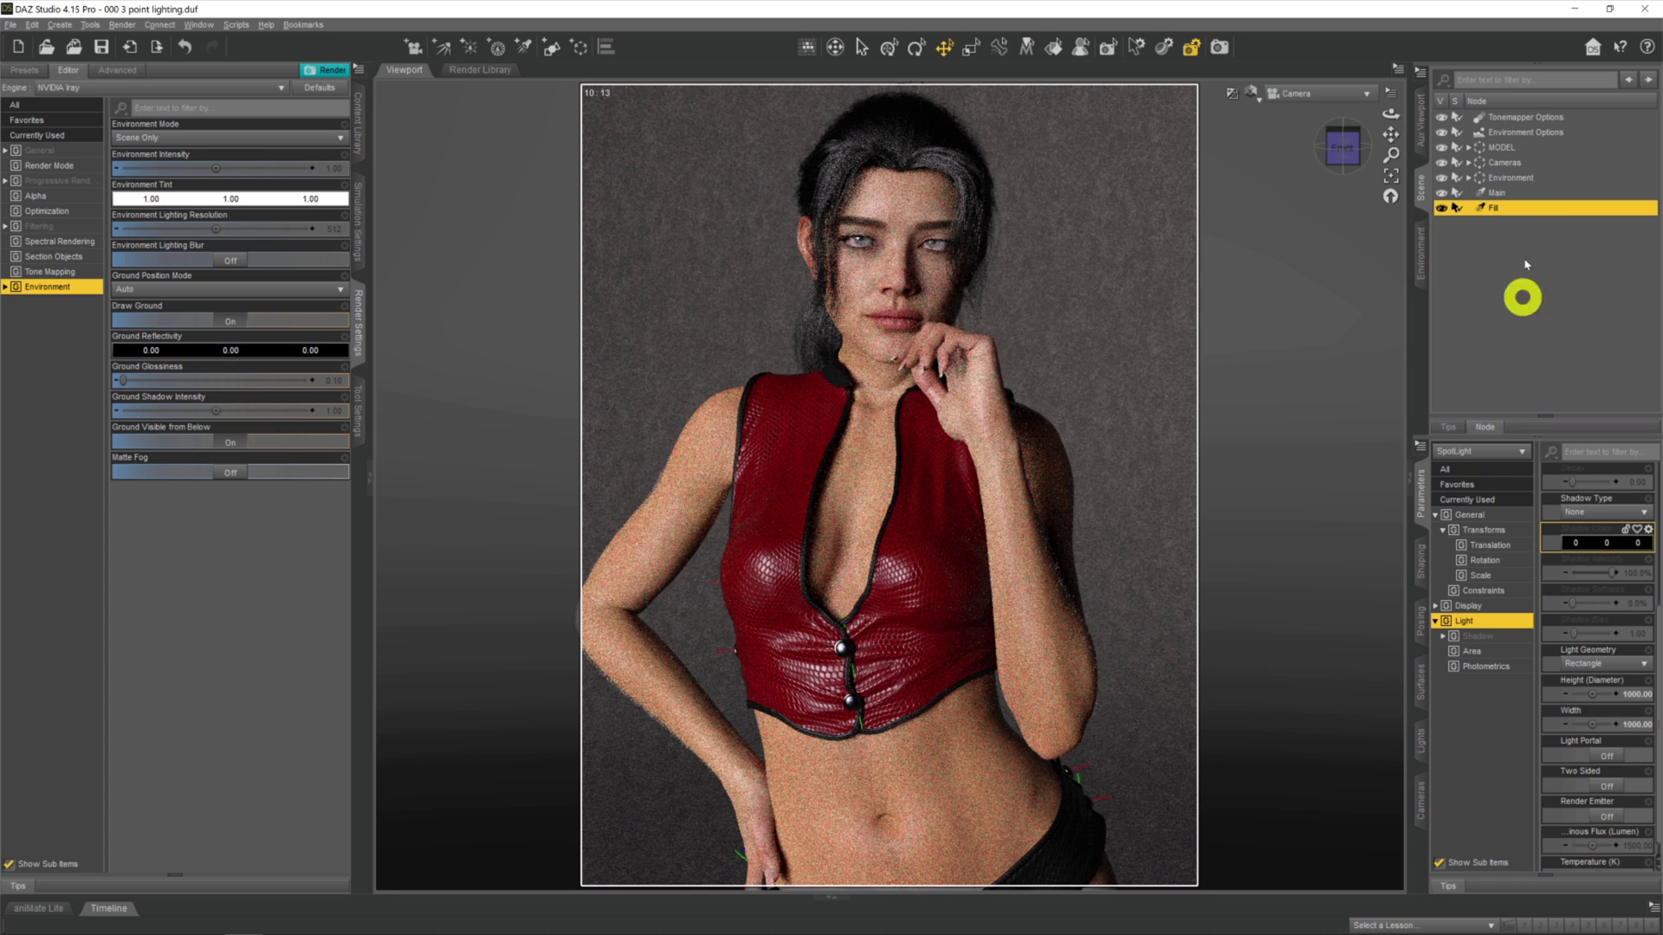
pyautogui.click(1517, 192)
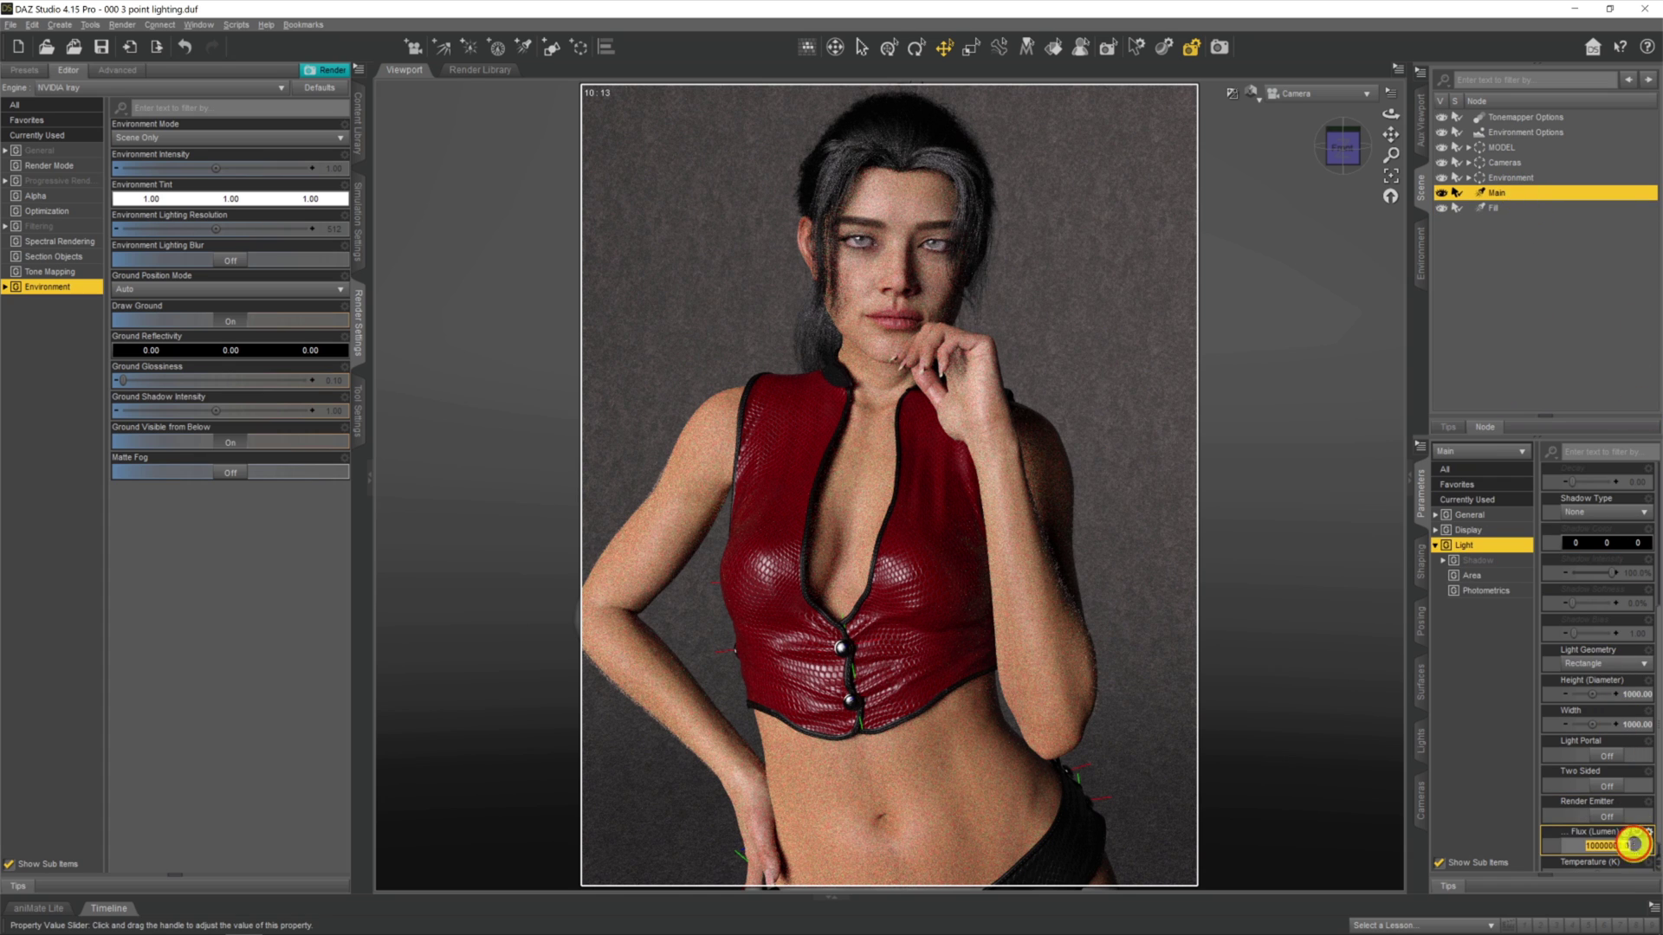
pyautogui.hotkey('ctrl', 'c')
pyautogui.click(1544, 323)
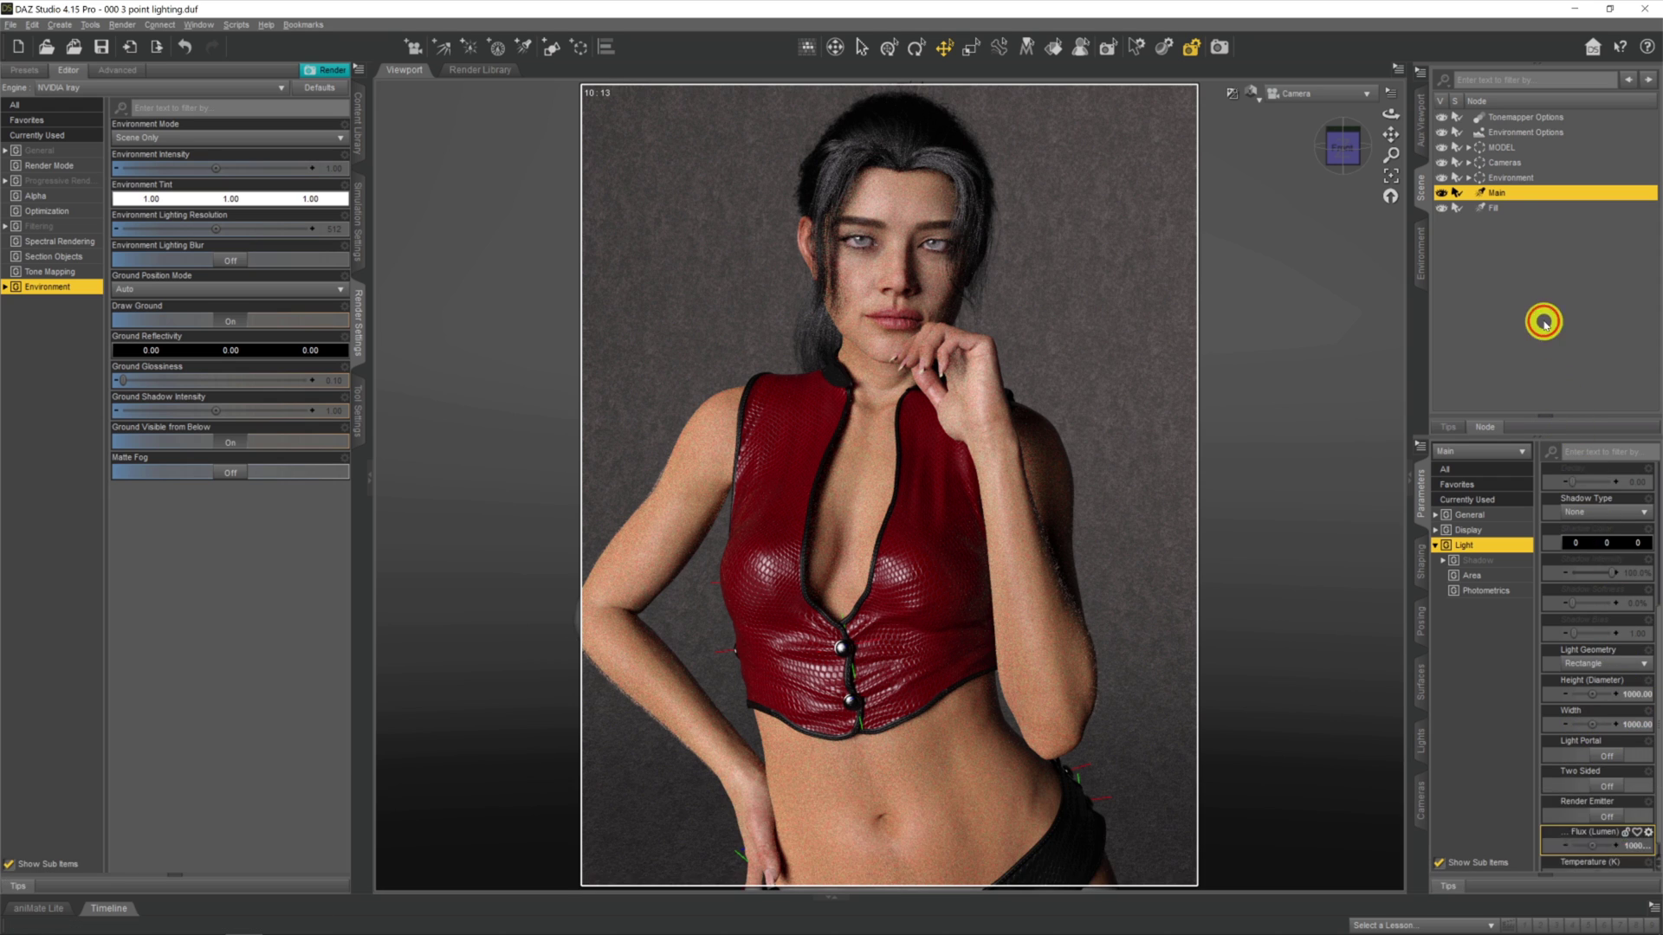
pyautogui.click(1491, 210)
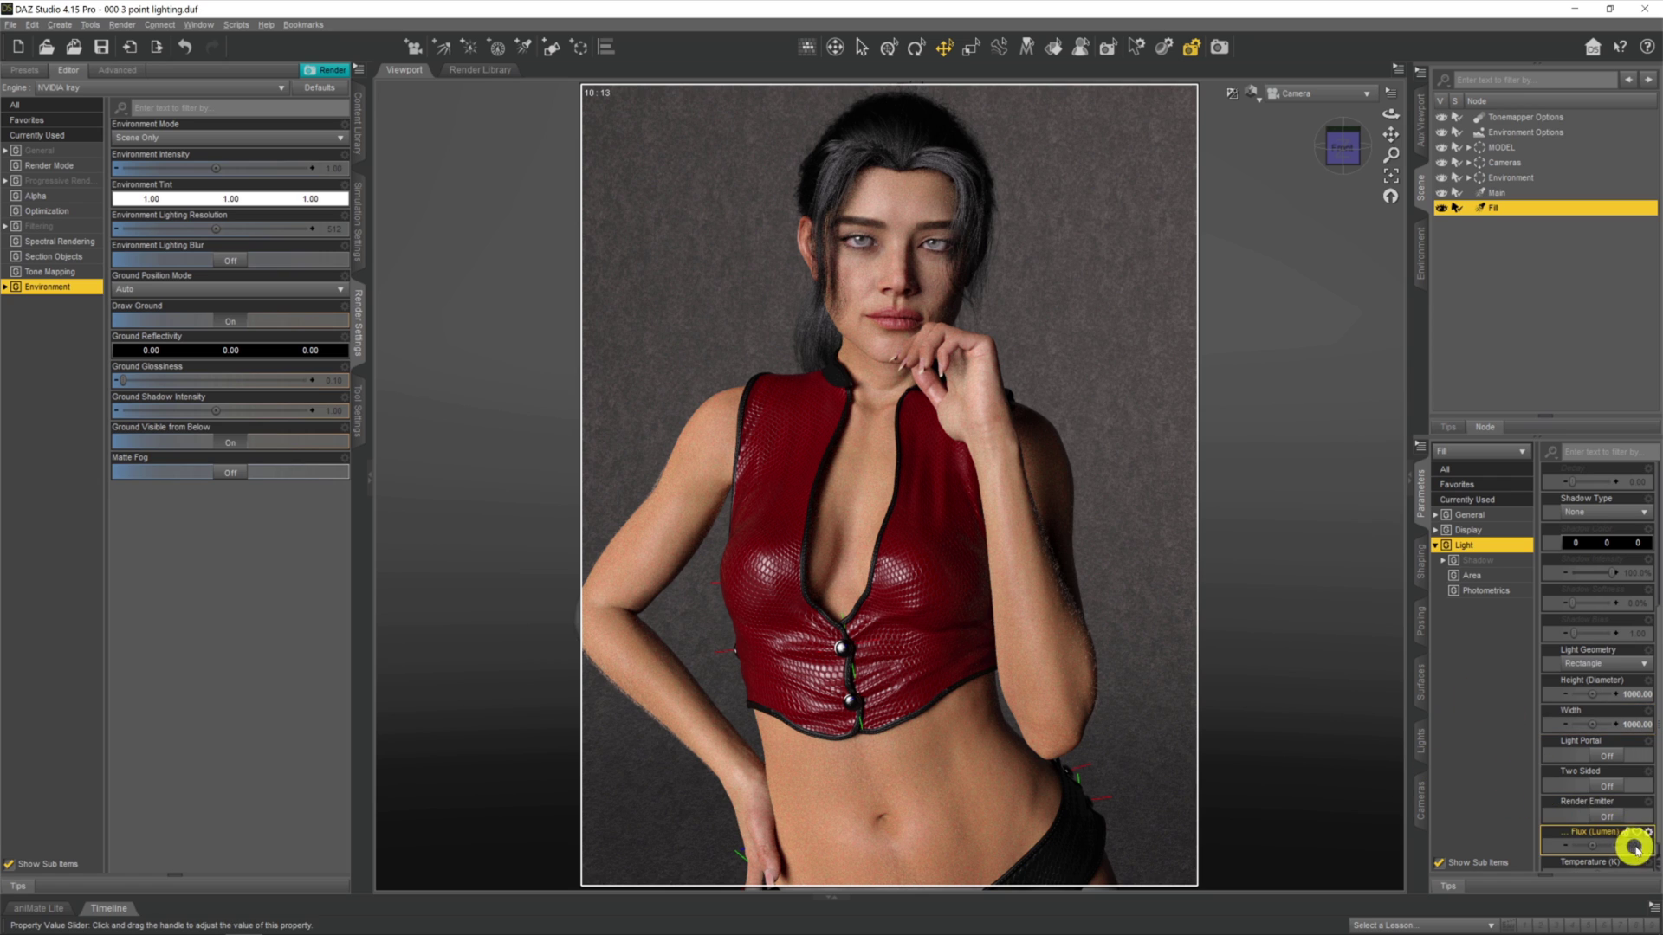
pyautogui.hotkey('ctrl', 'v')
pyautogui.click(1592, 845)
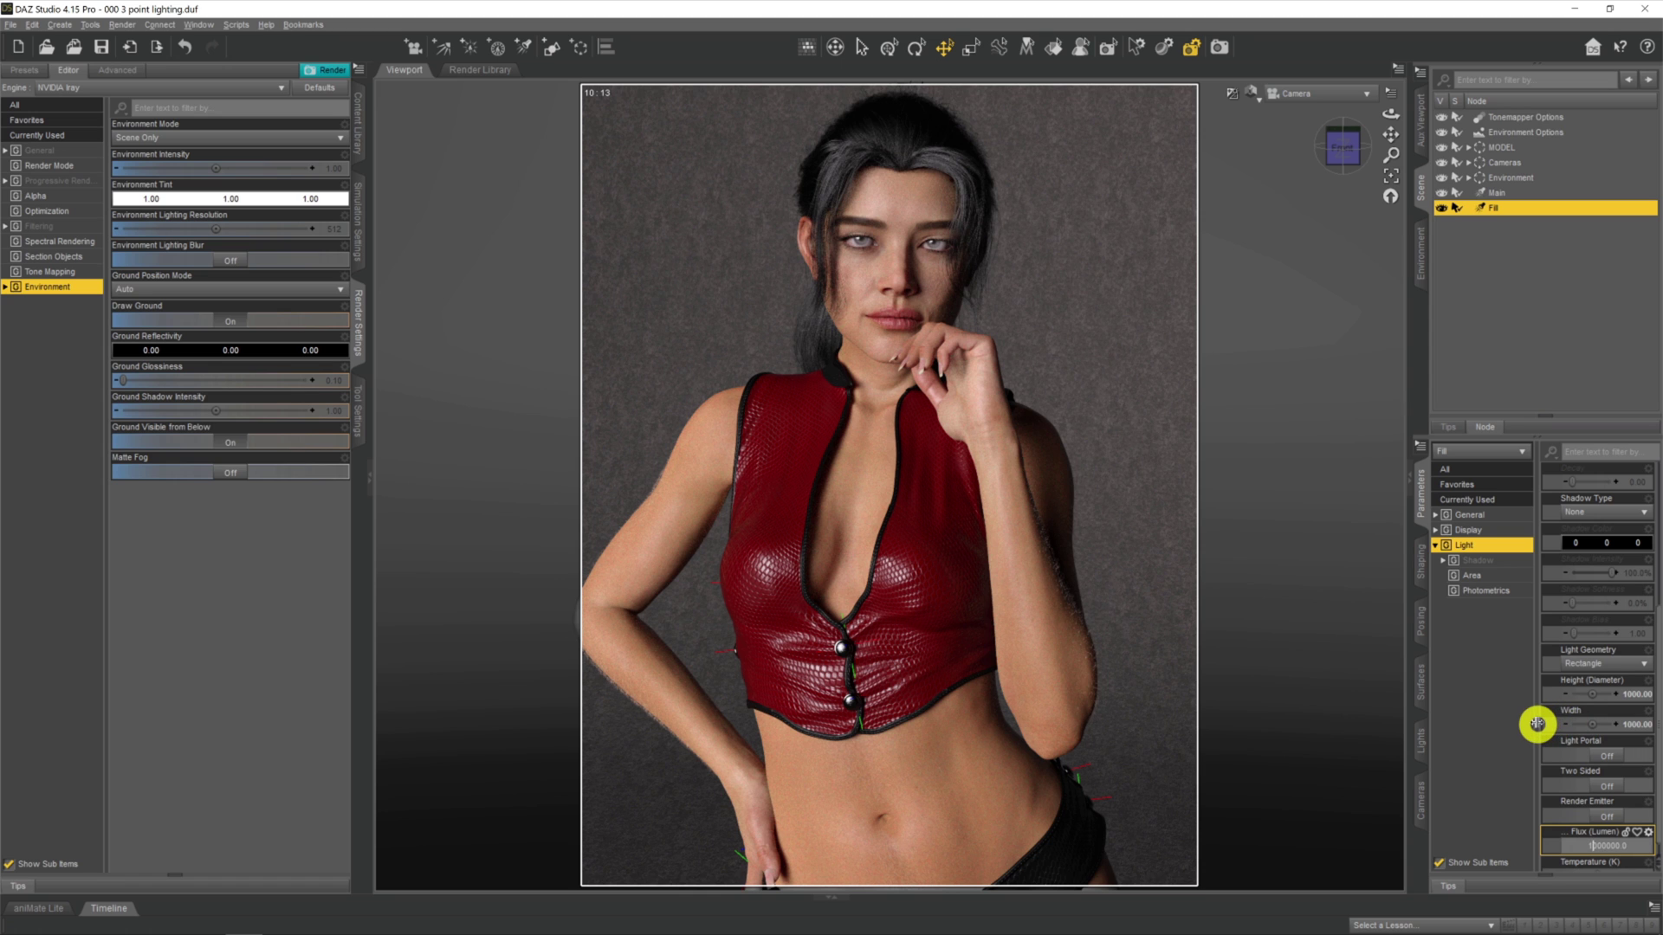
pyautogui.press('Return')
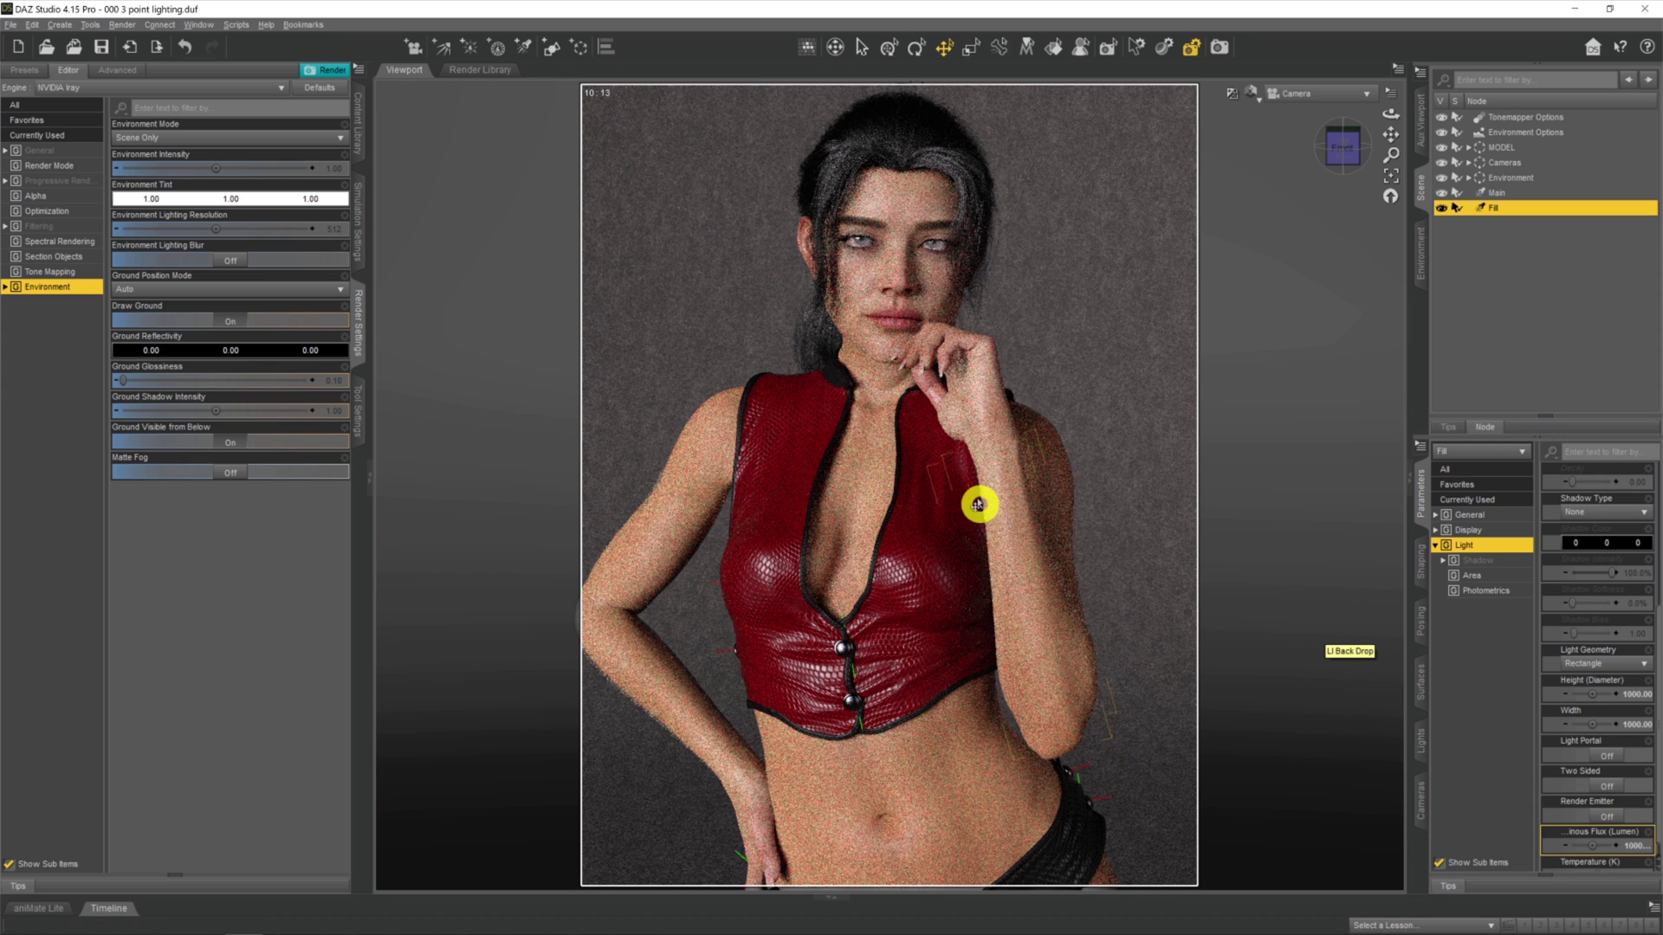
# Step: Toggle the Fill light's visibility to compare its effect on the model, and raise its luminous flux
pyautogui.click(1439, 210)
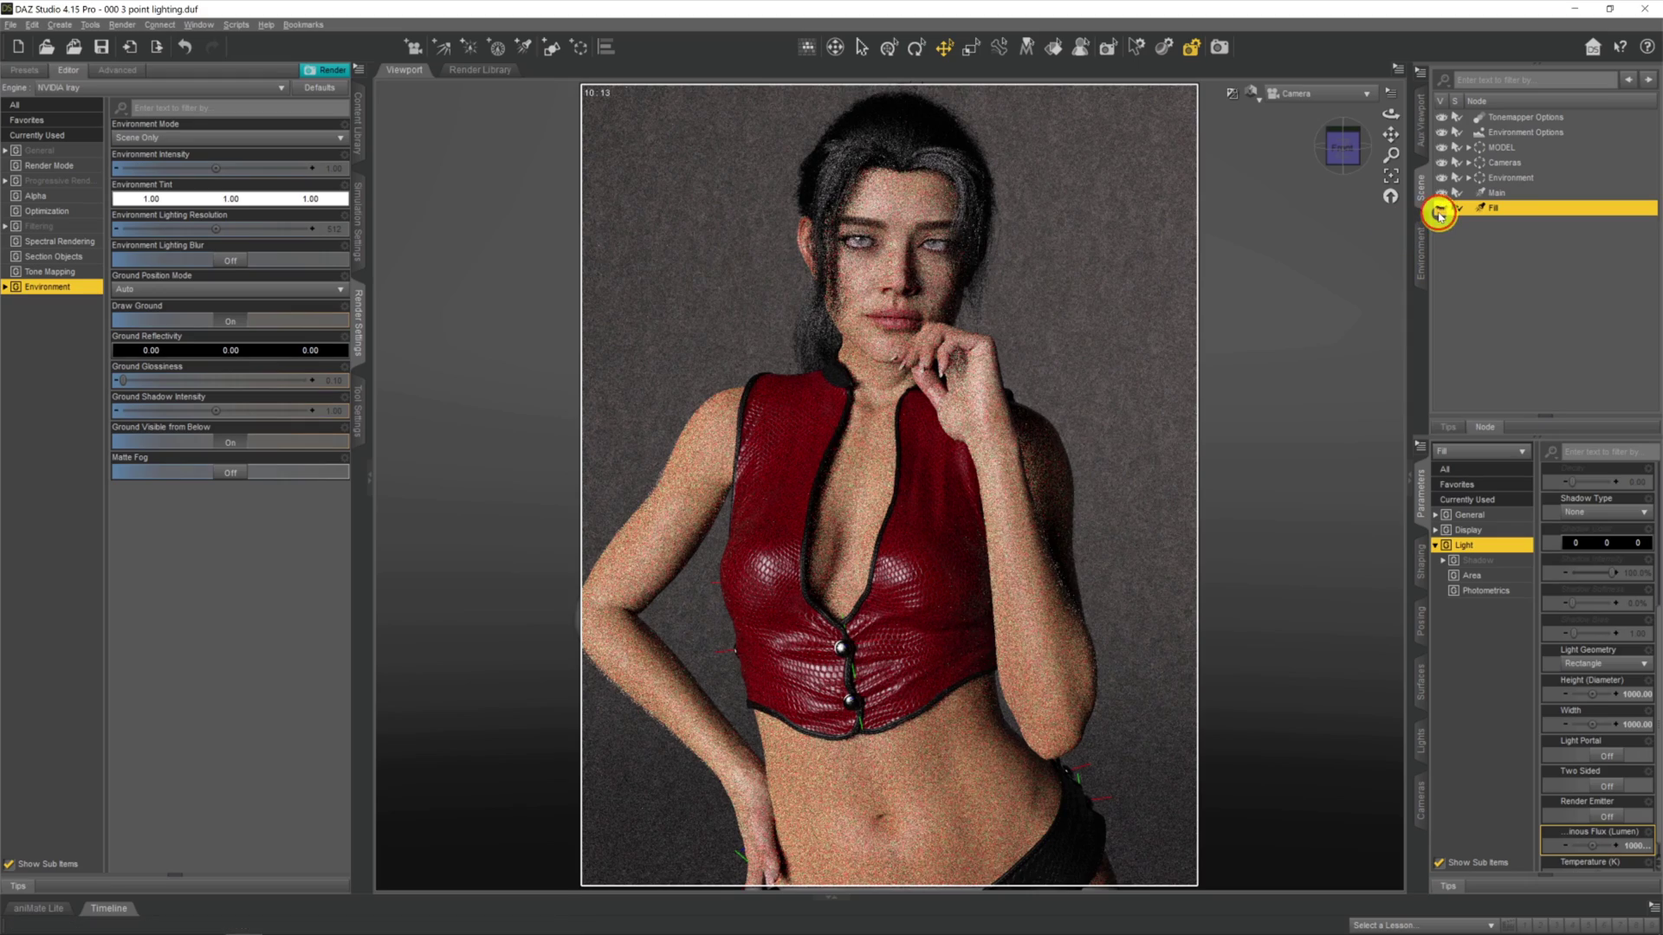
pyautogui.click(1440, 209)
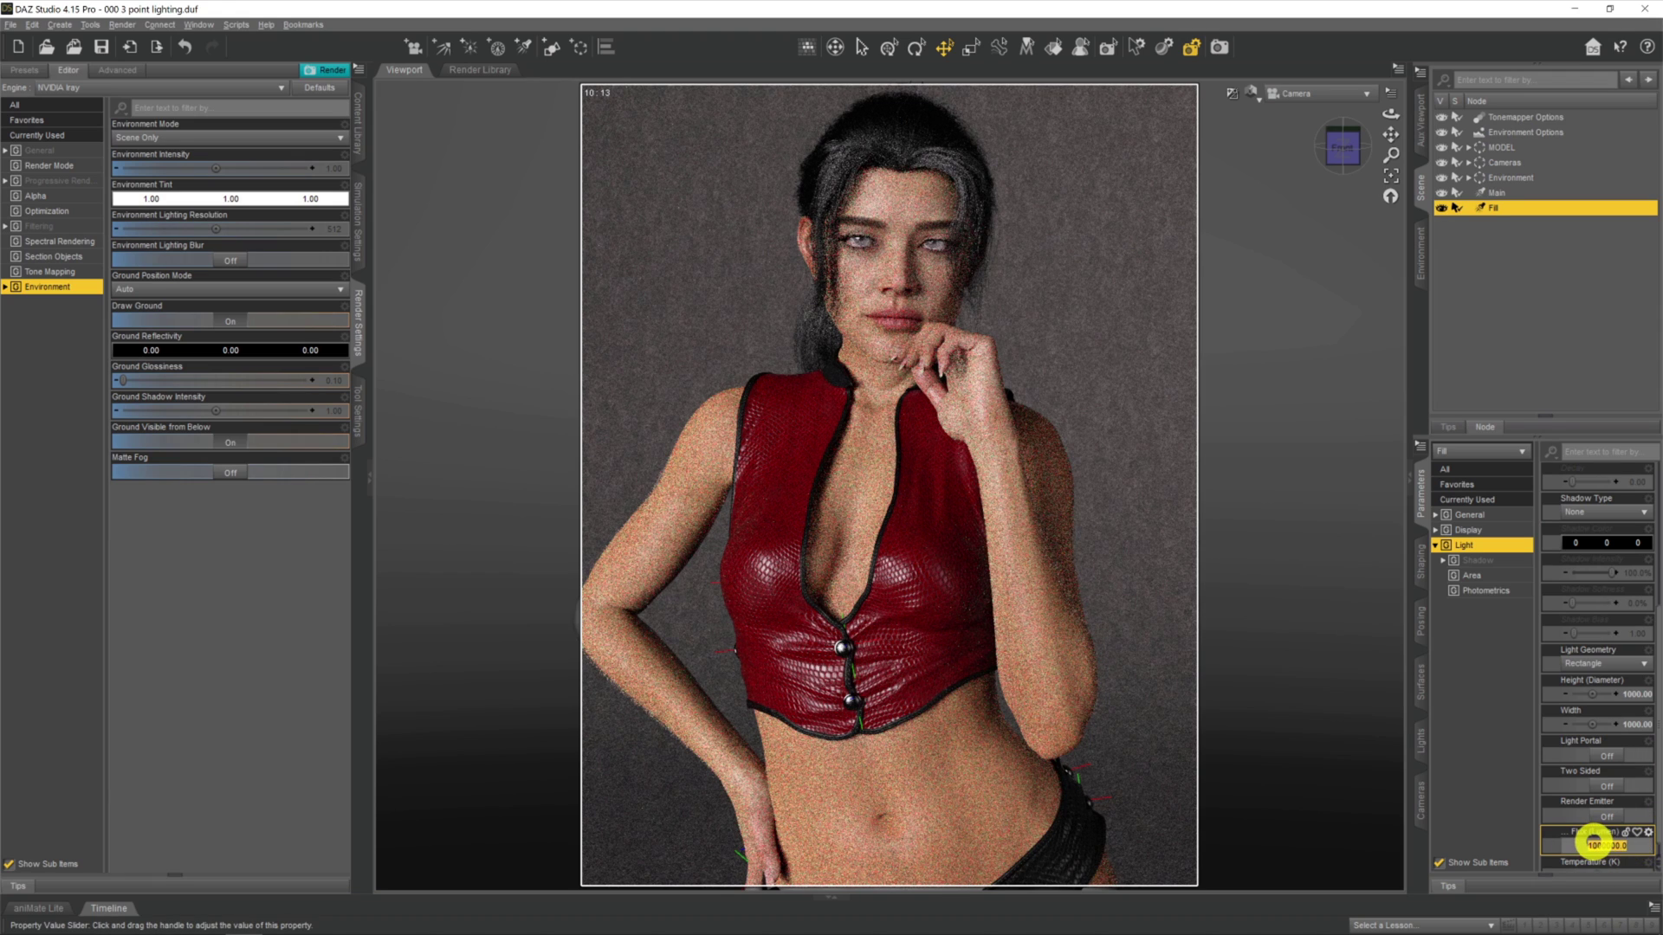
pyautogui.click(1586, 842)
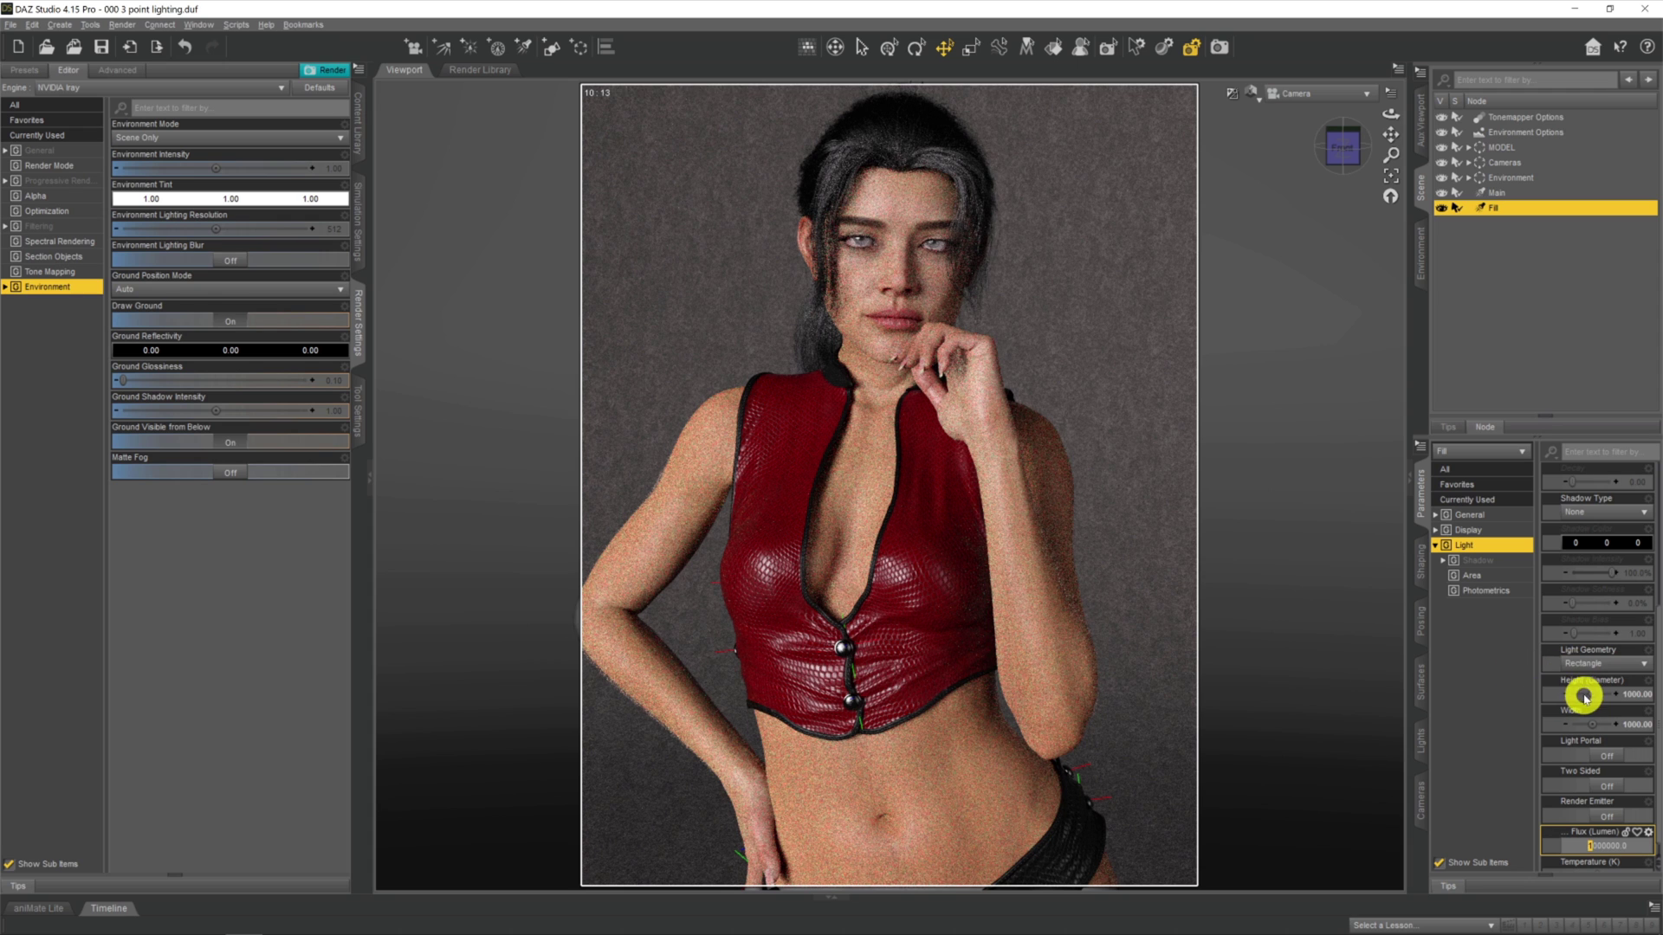
pyautogui.press('Return')
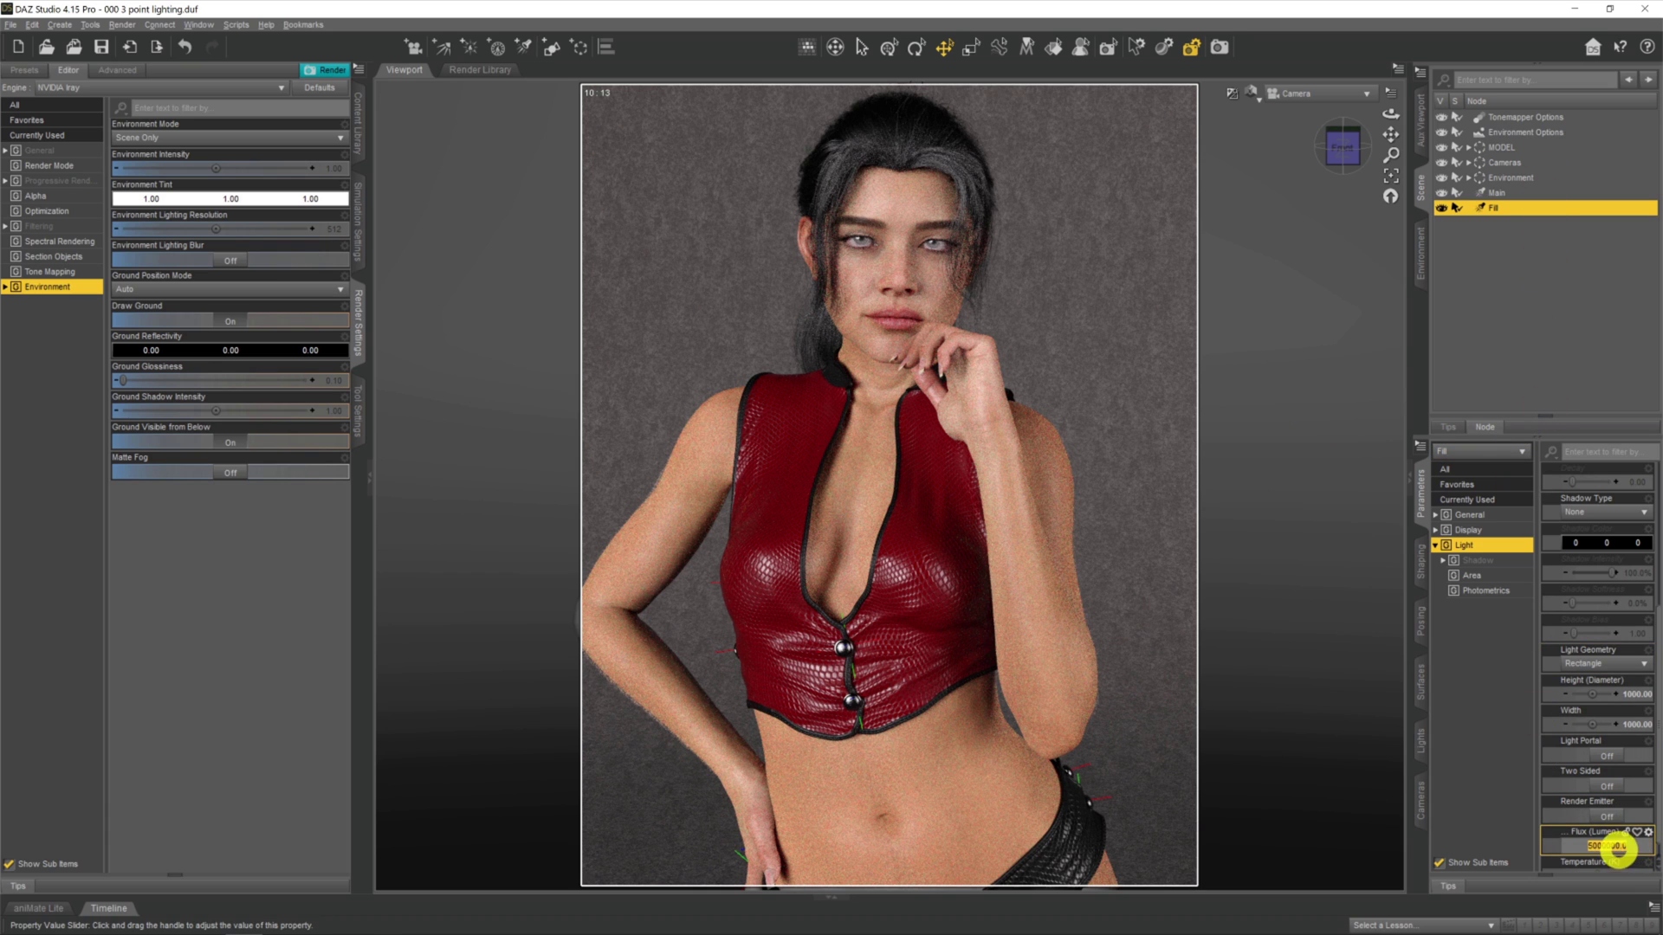
# Step: Try a much higher luminous flux on the Fill light and undo the change
pyautogui.click(1619, 724)
pyautogui.press('Return')
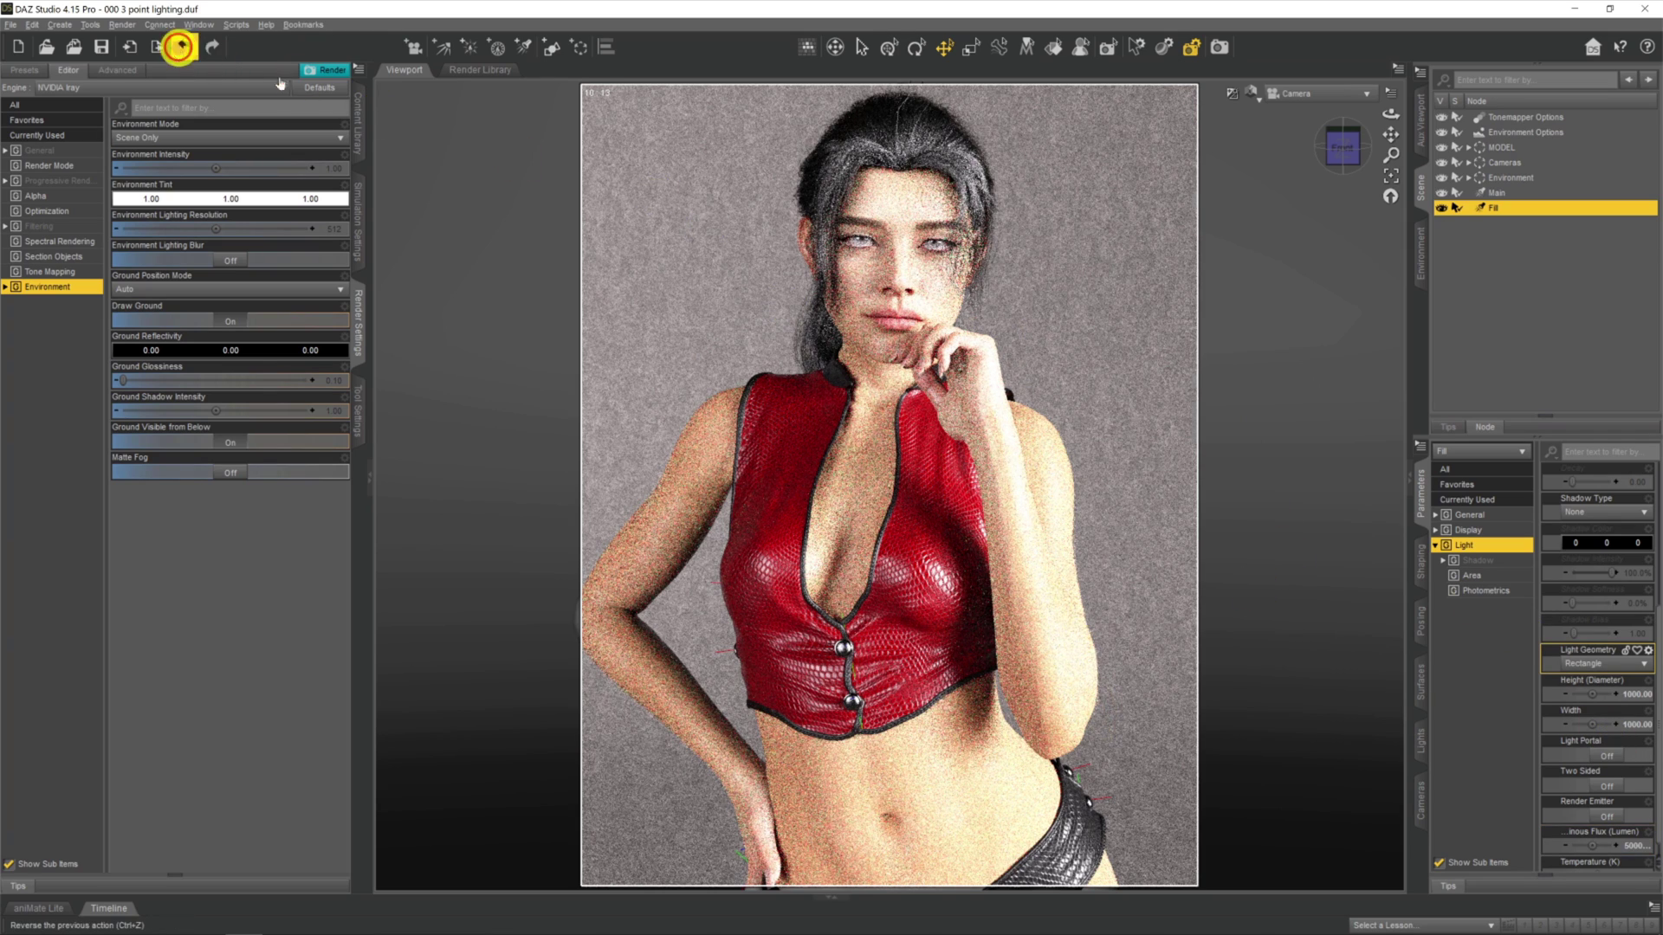
pyautogui.click(179, 47)
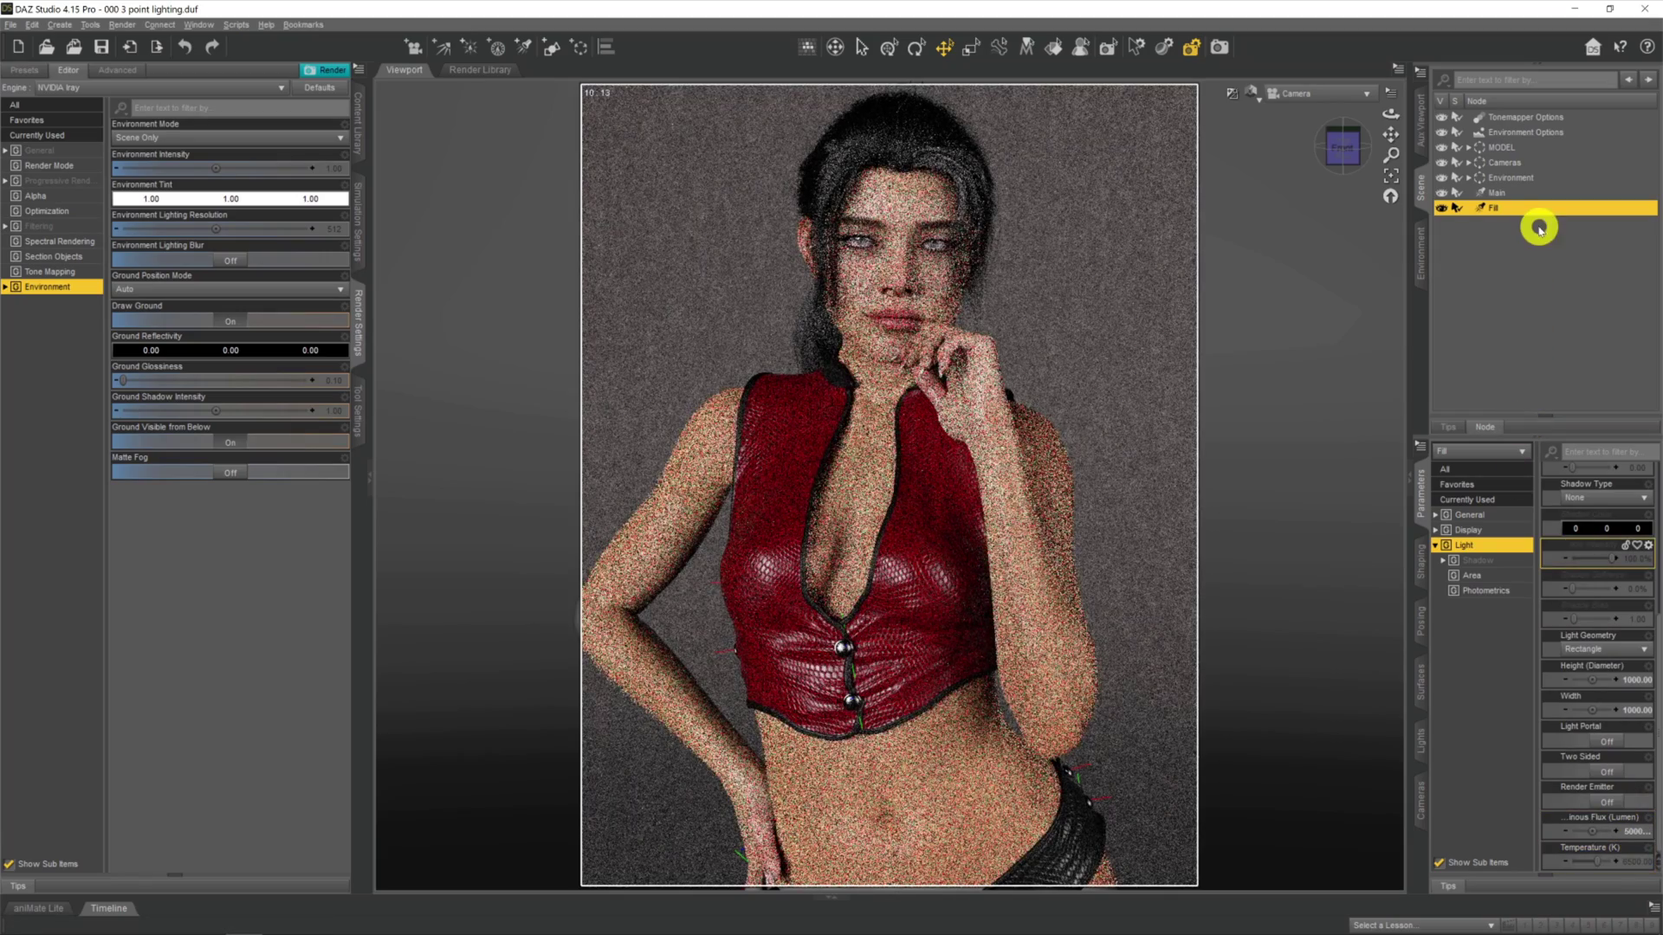
# Step: Deselect the Fill light and return the viewport to the Texture Shaded draw style and the Perspective View
pyautogui.click(1504, 315)
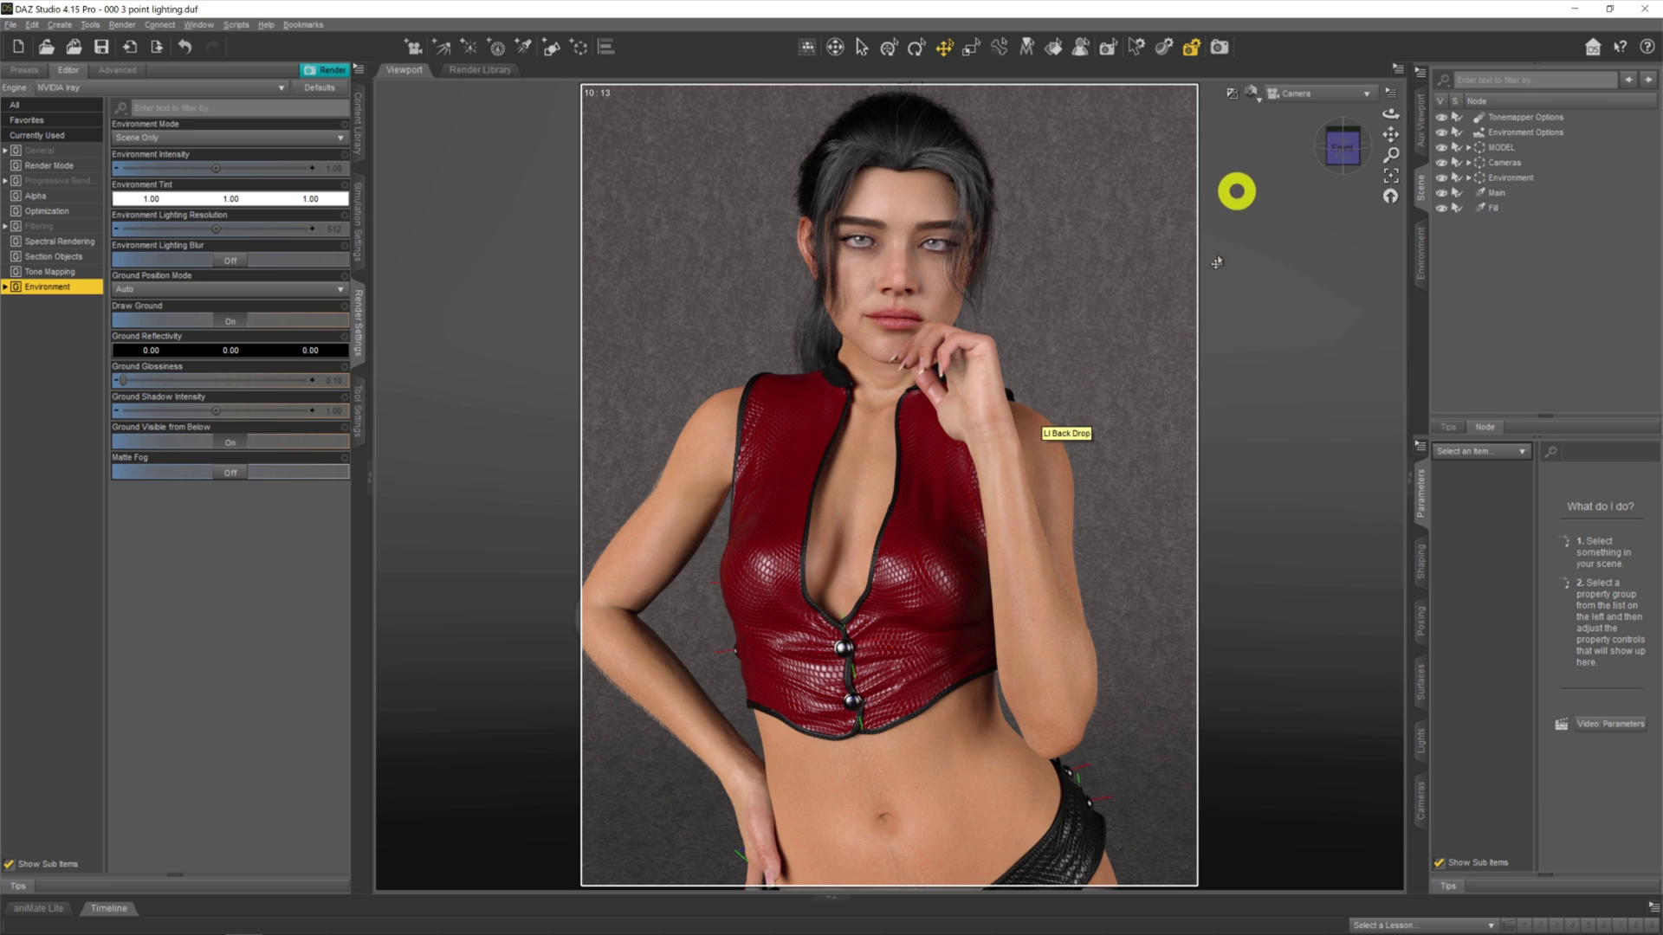
pyautogui.click(1251, 93)
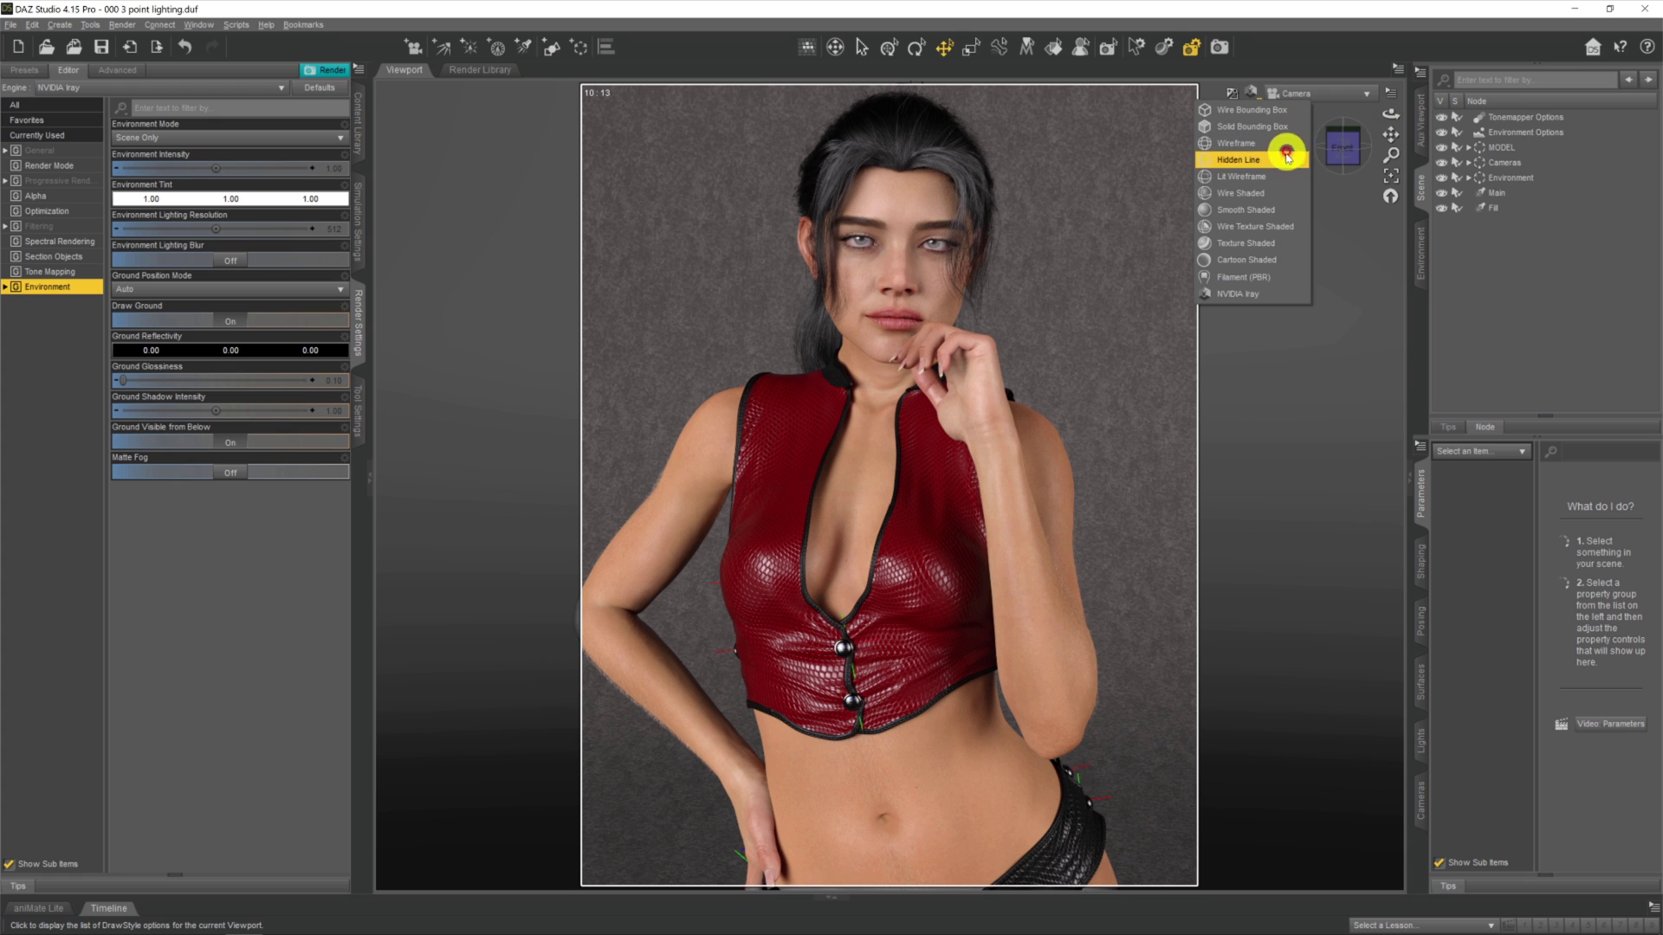
pyautogui.click(1266, 243)
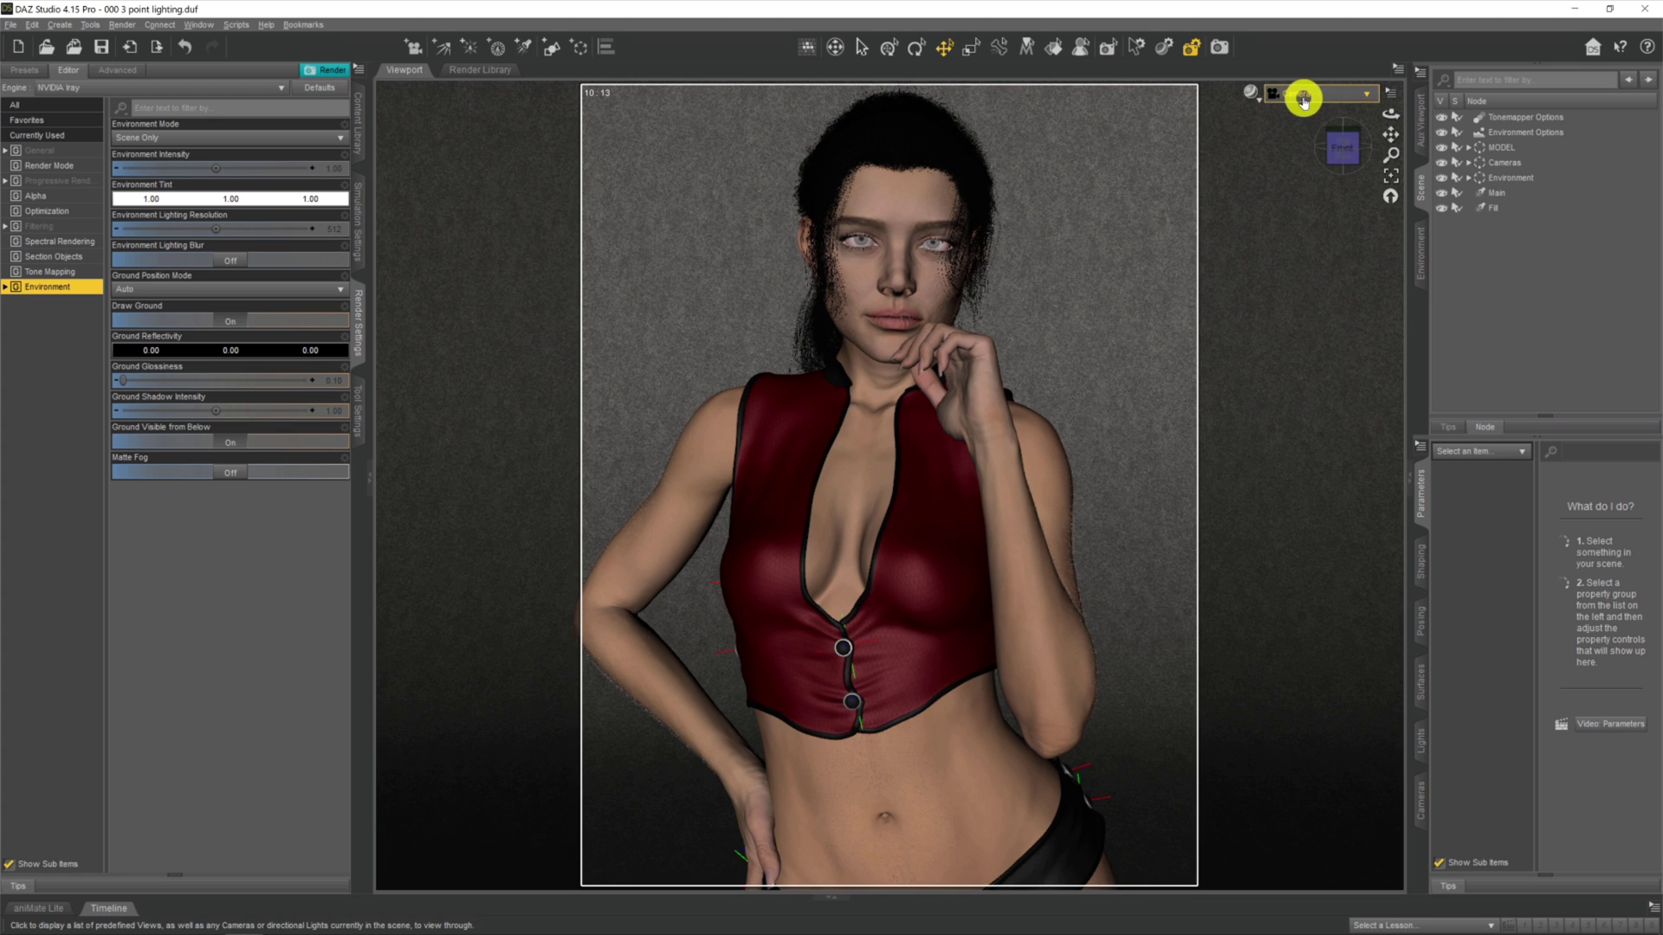
pyautogui.click(1303, 93)
pyautogui.click(1299, 106)
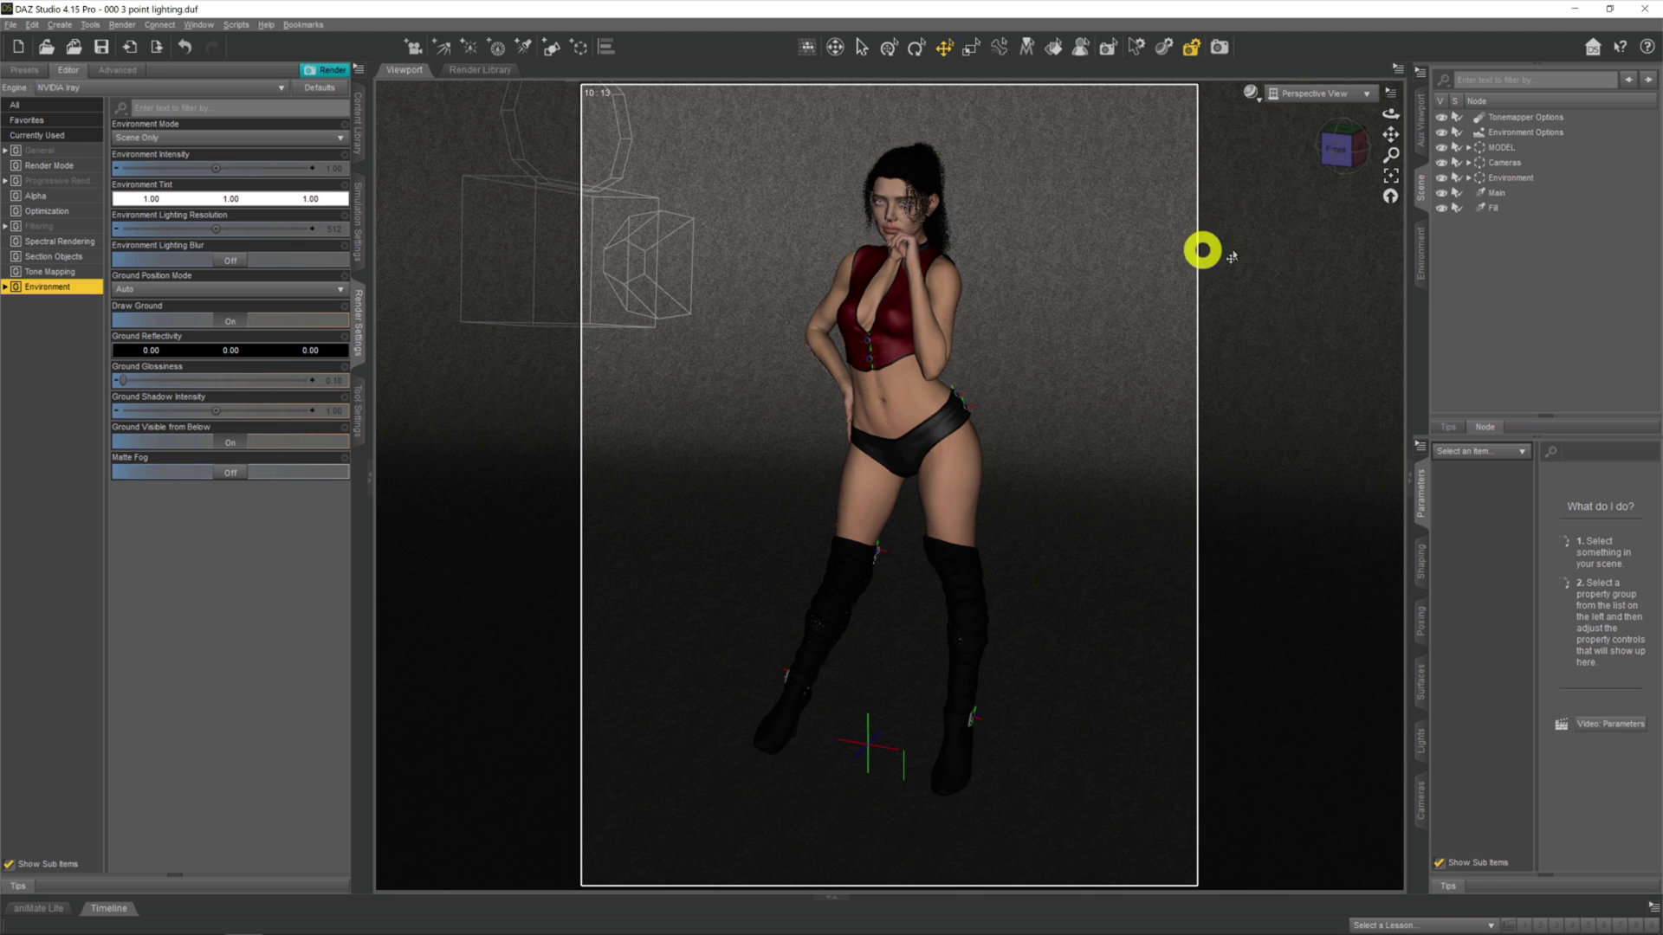
# Step: Create a new spotlight facing the model's back from above, applying the active Perspective View transforms
pyautogui.moveTo(1389, 126)
pyautogui.mouseDown()
pyautogui.moveTo(1206, 118)
pyautogui.moveTo(1385, 118)
pyautogui.moveTo(1392, 164)
pyautogui.moveTo(1395, 115)
pyautogui.mouseUp()
pyautogui.scroll(-1, 1135, 452)
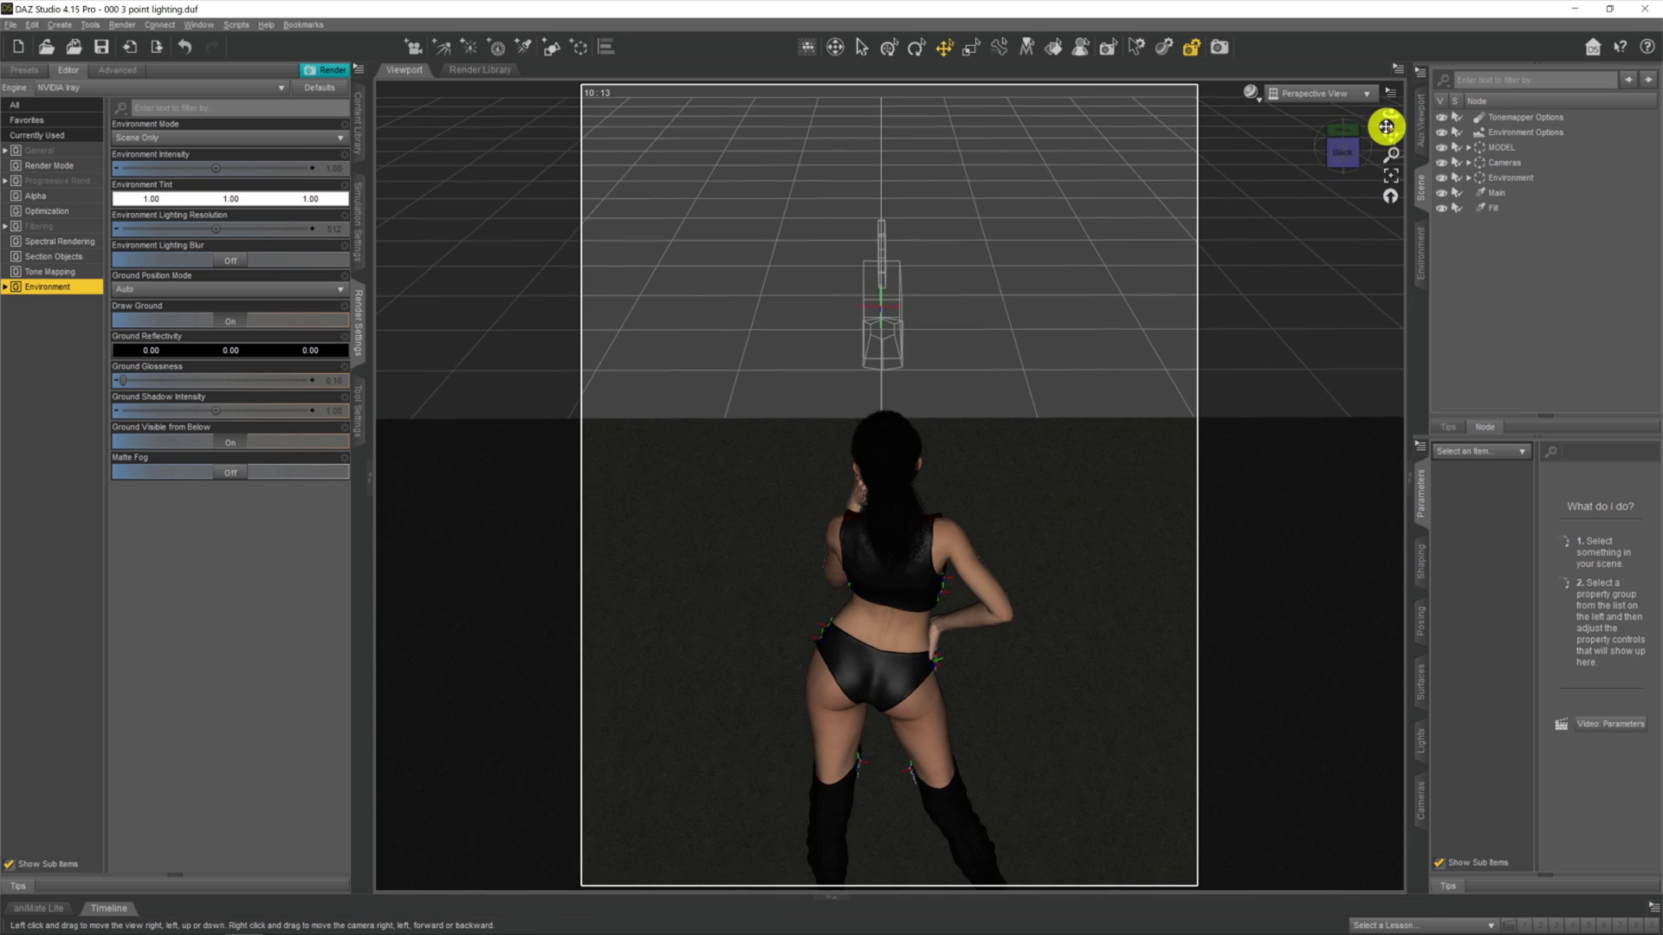
pyautogui.moveTo(1389, 119)
pyautogui.mouseDown()
pyautogui.moveTo(1388, 89)
pyautogui.moveTo(1388, 131)
pyautogui.mouseUp()
pyautogui.scroll(-1, 1165, 320)
pyautogui.scroll(-1, 1143, 364)
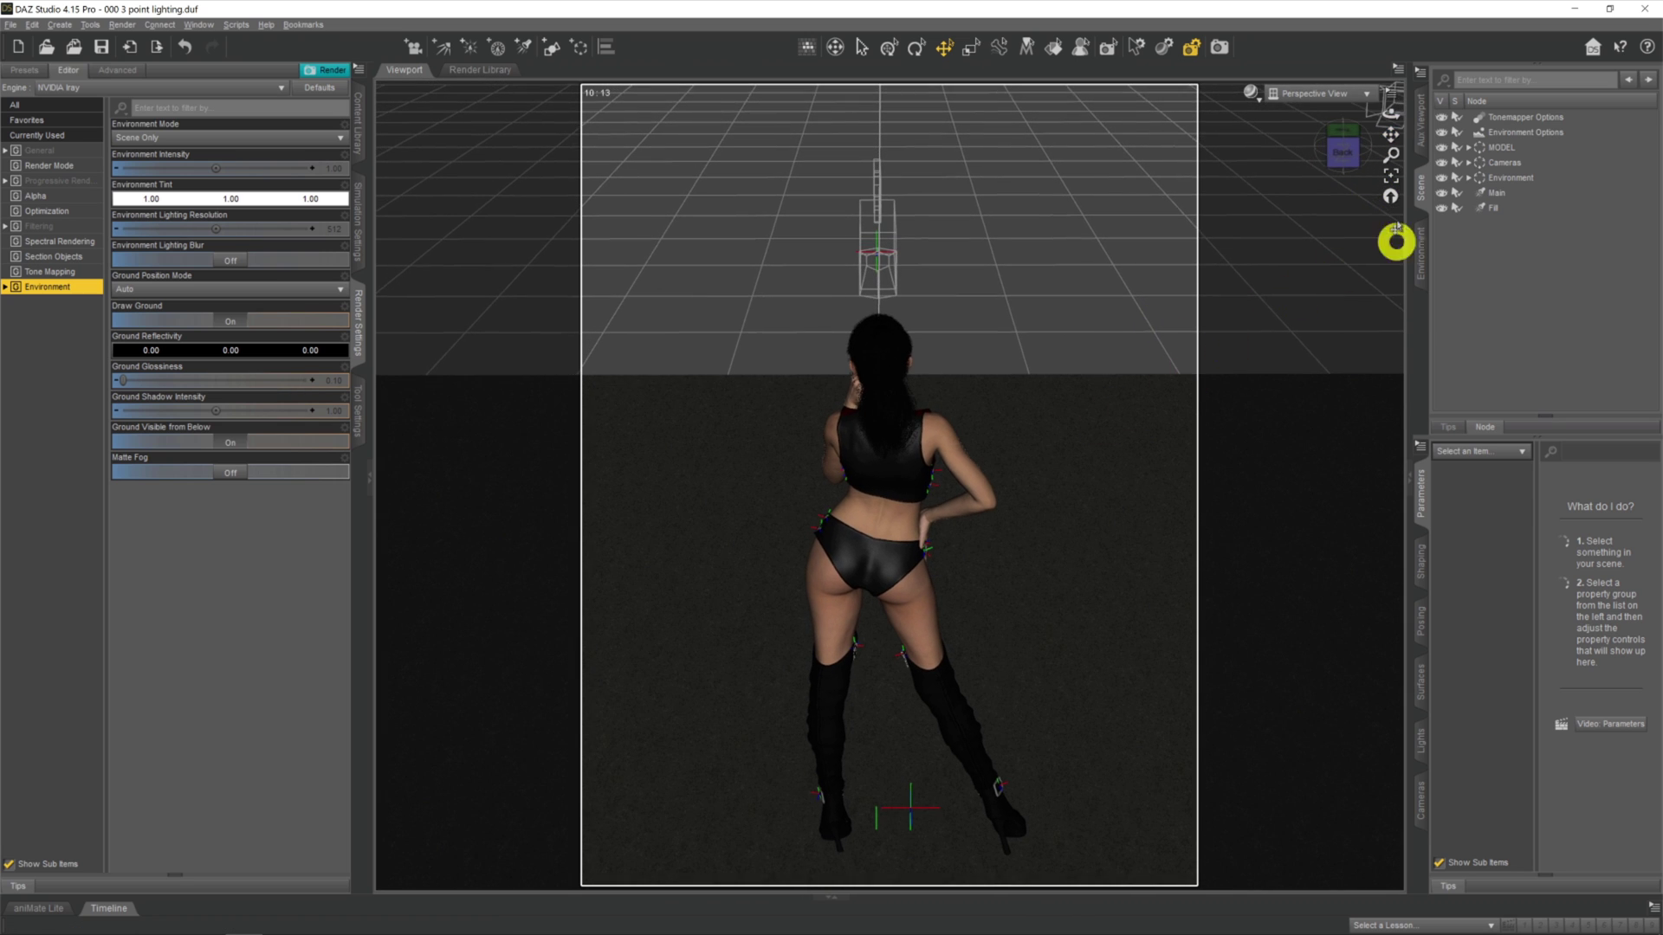
pyautogui.moveTo(1390, 134); pyautogui.dragTo(1388, 130)
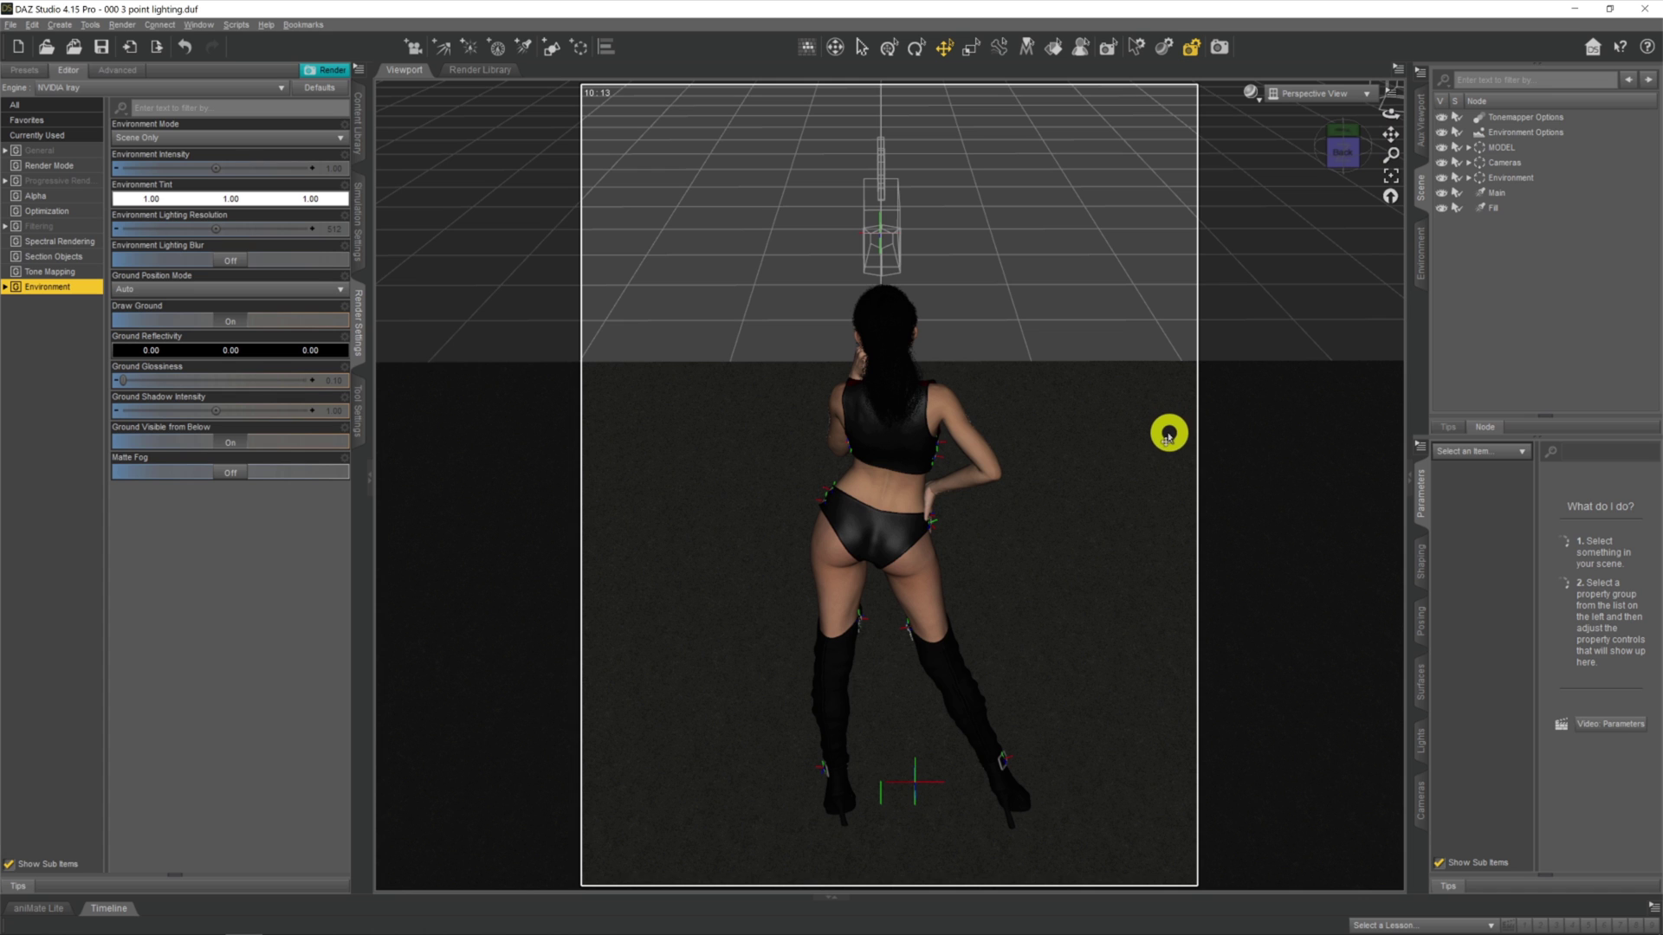
pyautogui.scroll(-1, 1188, 426)
pyautogui.moveTo(1390, 132); pyautogui.dragTo(1392, 132)
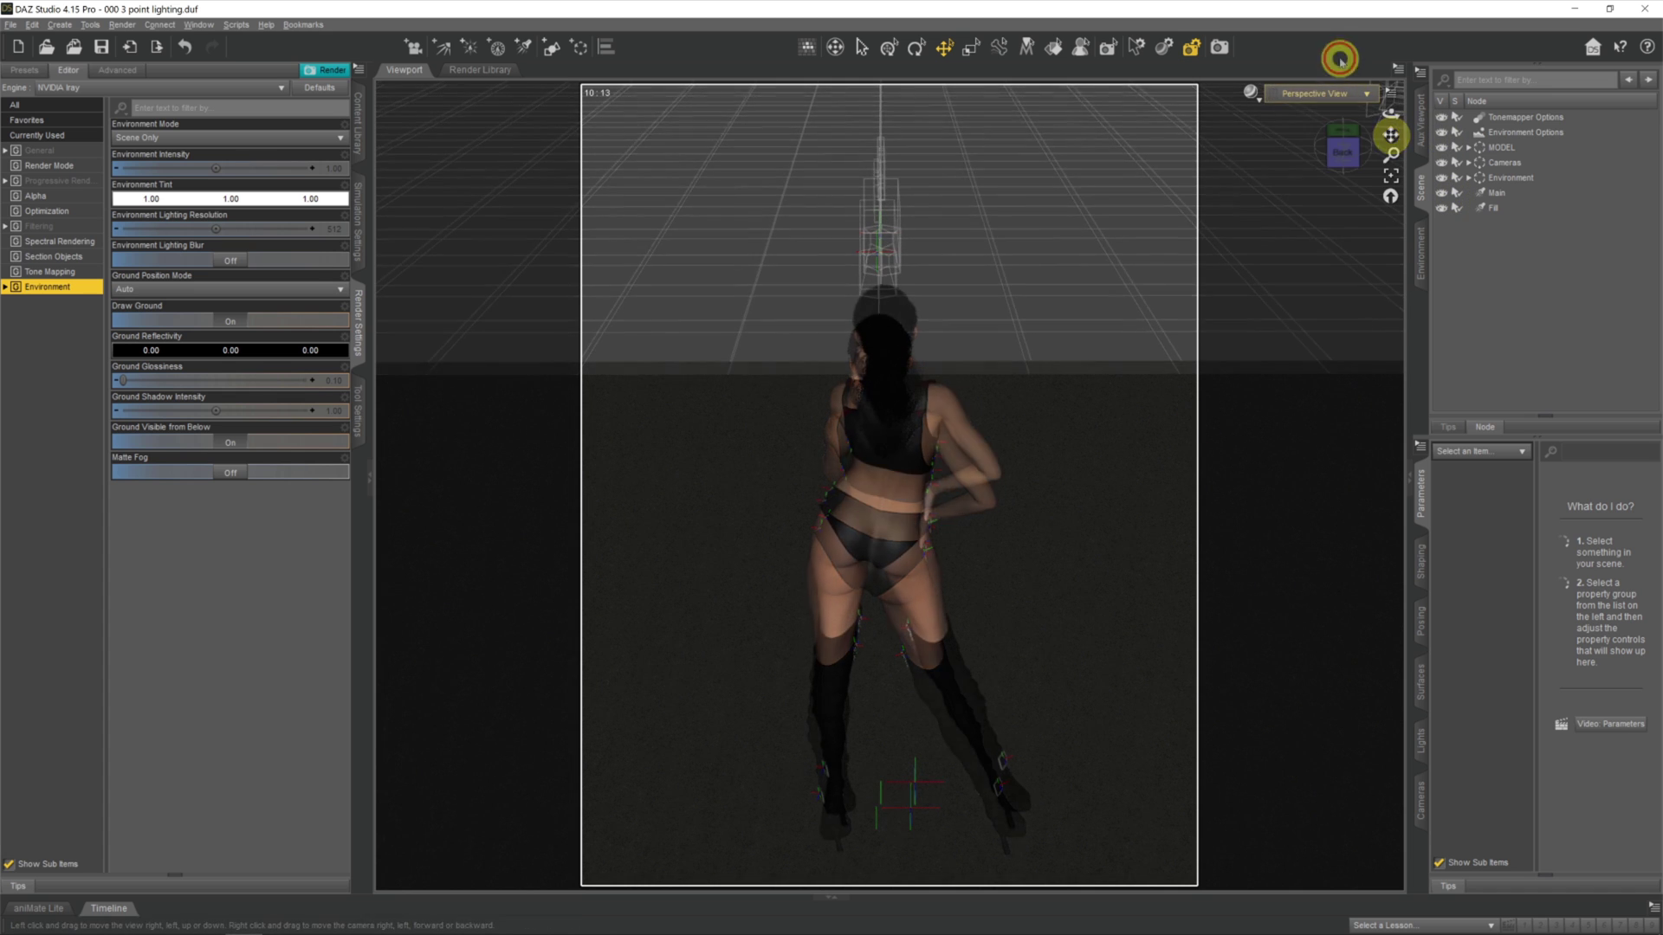
pyautogui.click(55, 24)
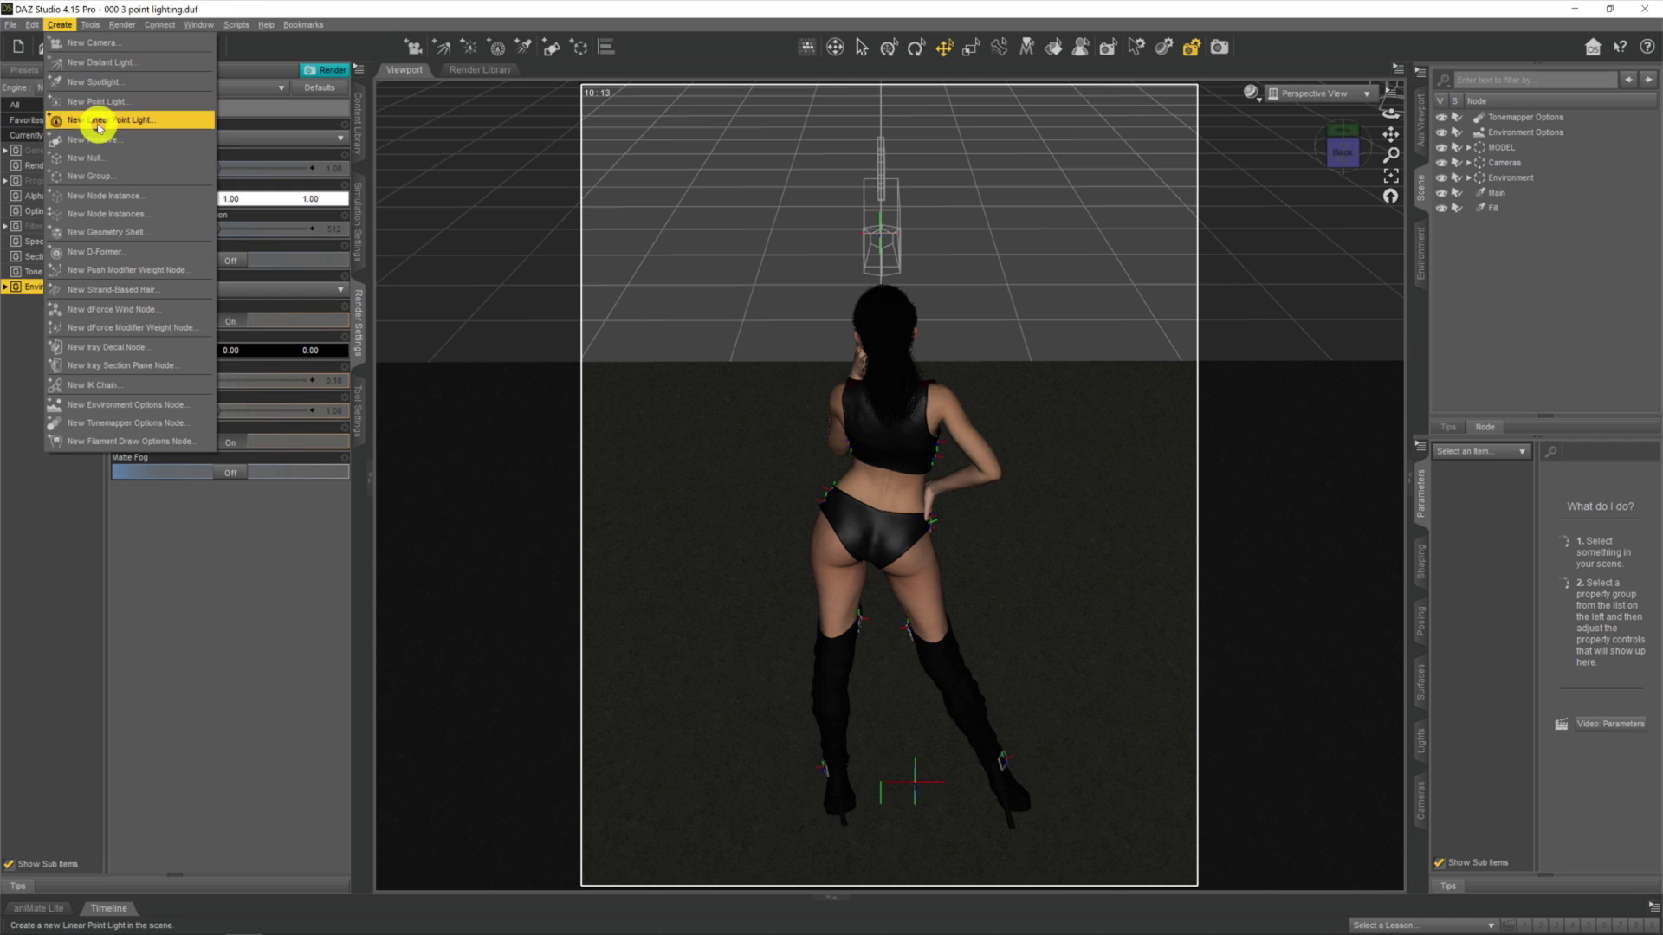
pyautogui.click(114, 82)
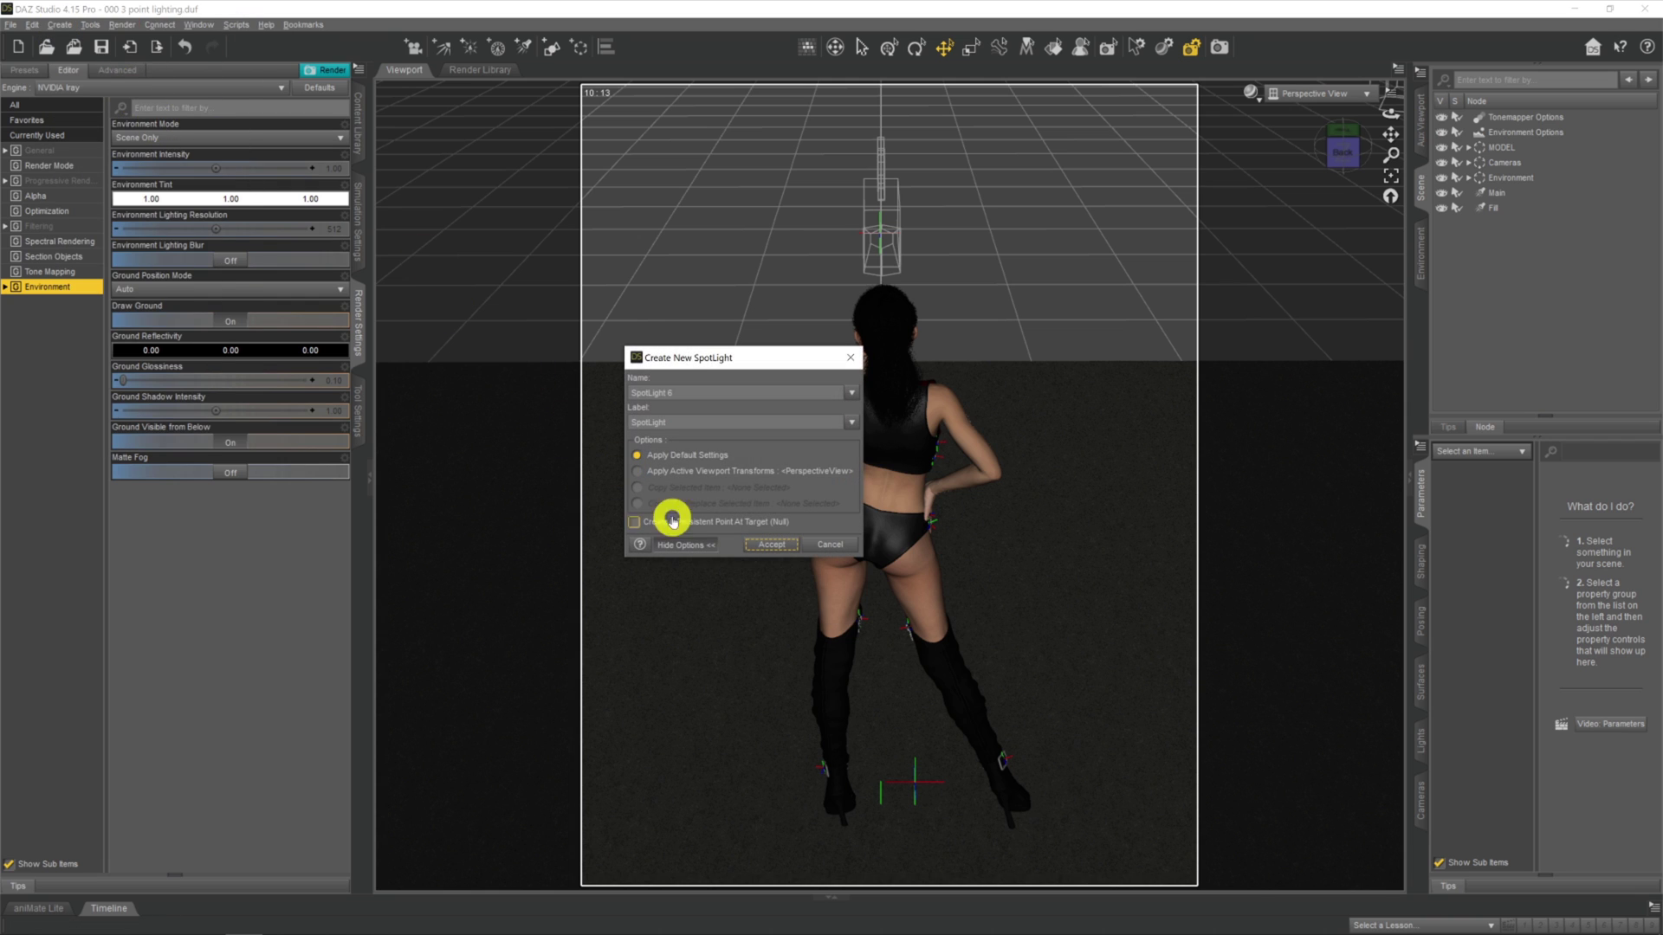
pyautogui.click(714, 472)
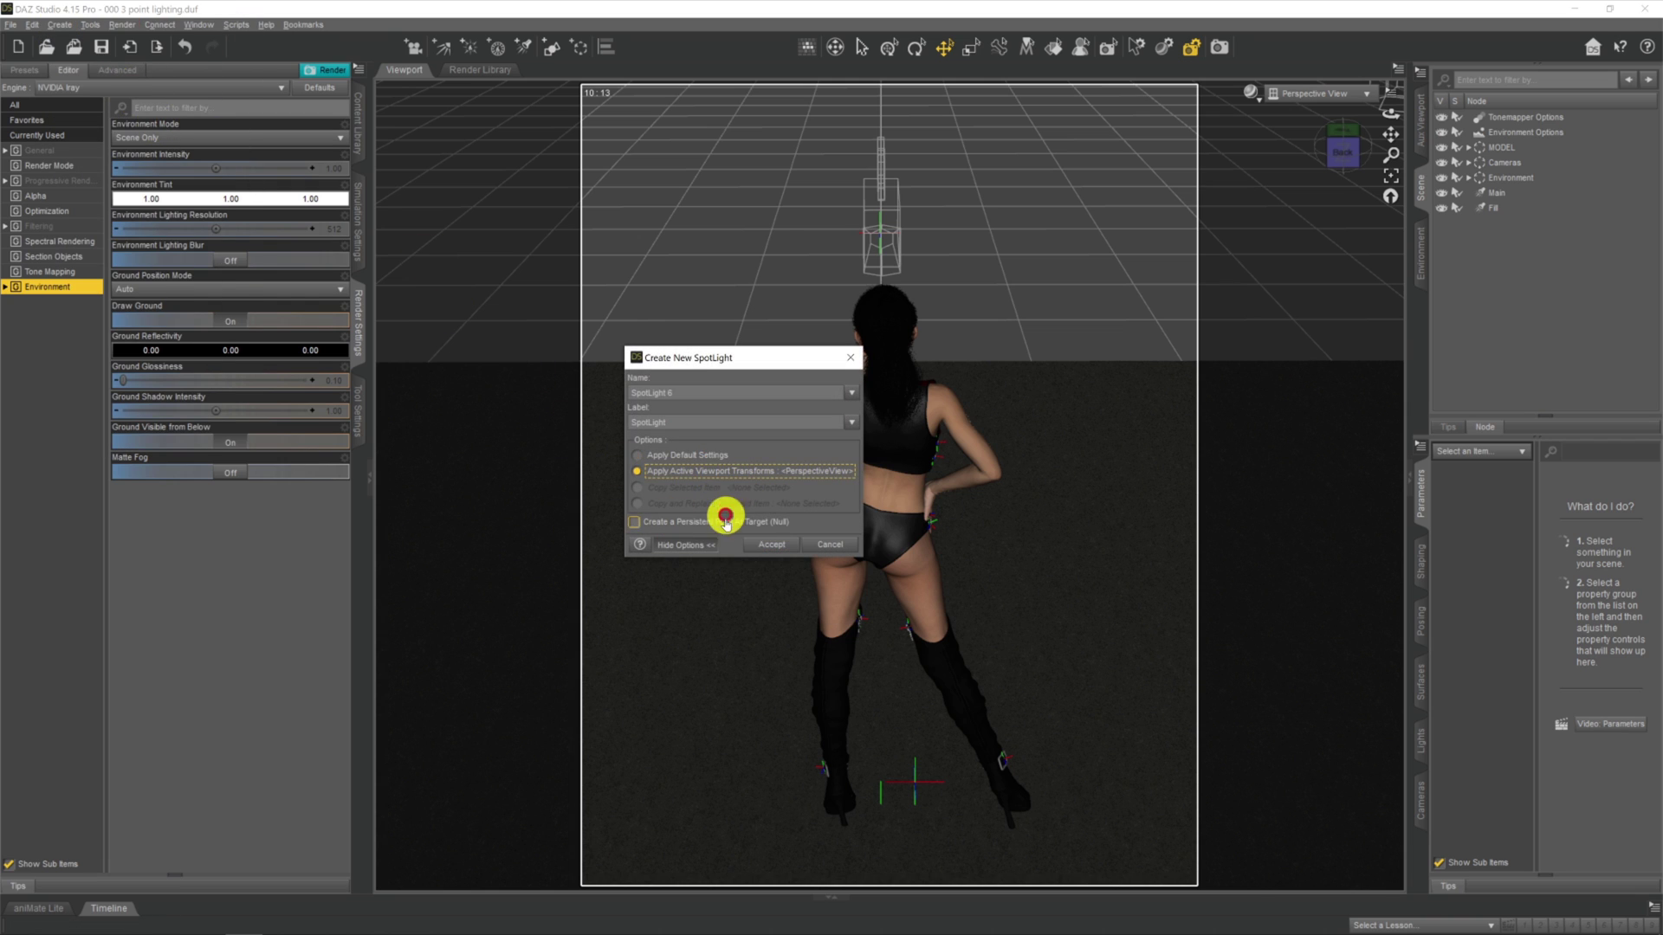
pyautogui.click(771, 546)
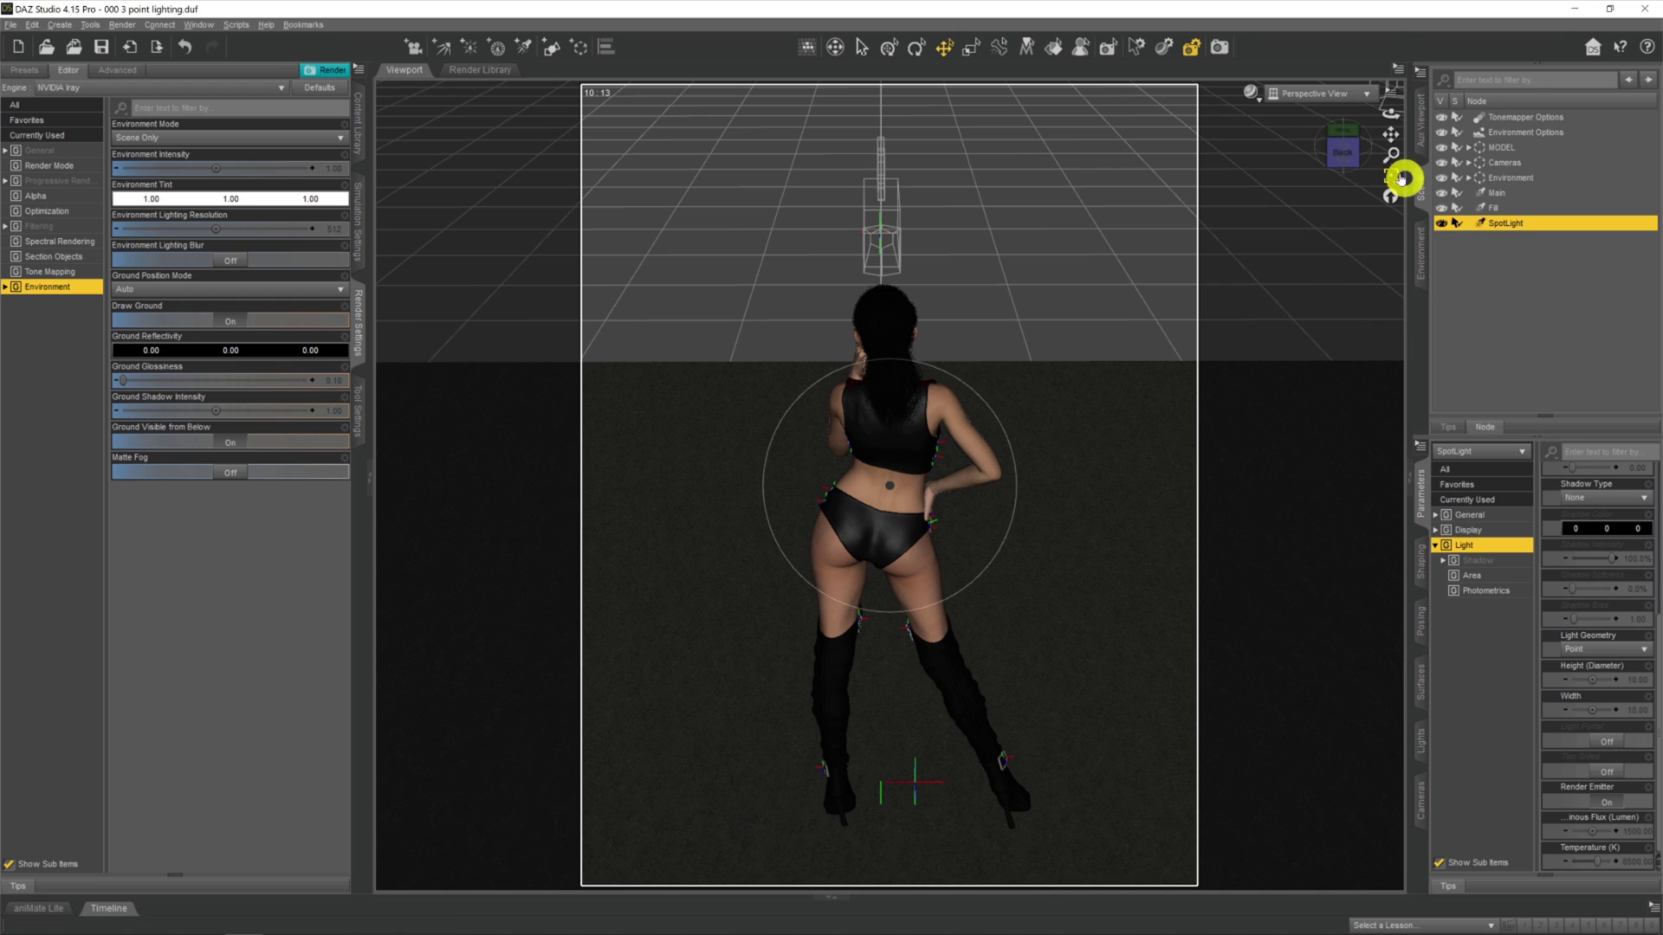
# Step: Raise the new spotlight behind the model's head and rename it Rim
pyautogui.moveTo(1384, 119)
pyautogui.mouseDown()
pyautogui.moveTo(1399, 115)
pyautogui.moveTo(1384, 118)
pyautogui.mouseUp()
pyautogui.moveTo(963, 172); pyautogui.dragTo(963, 125)
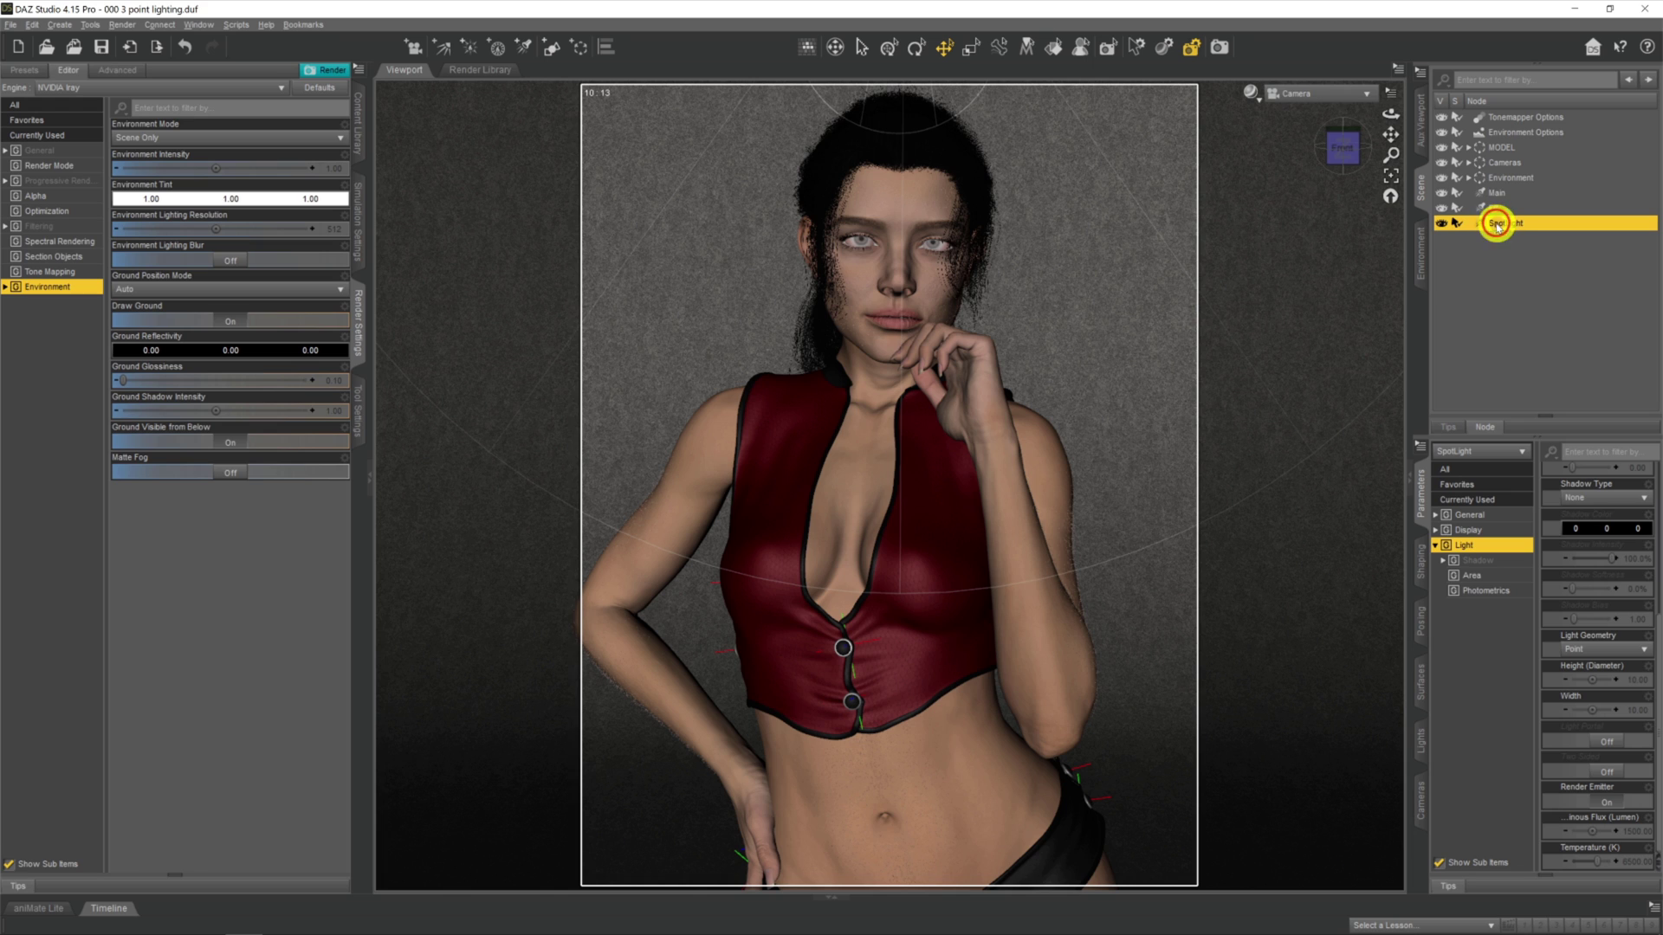
pyautogui.write('Rim')
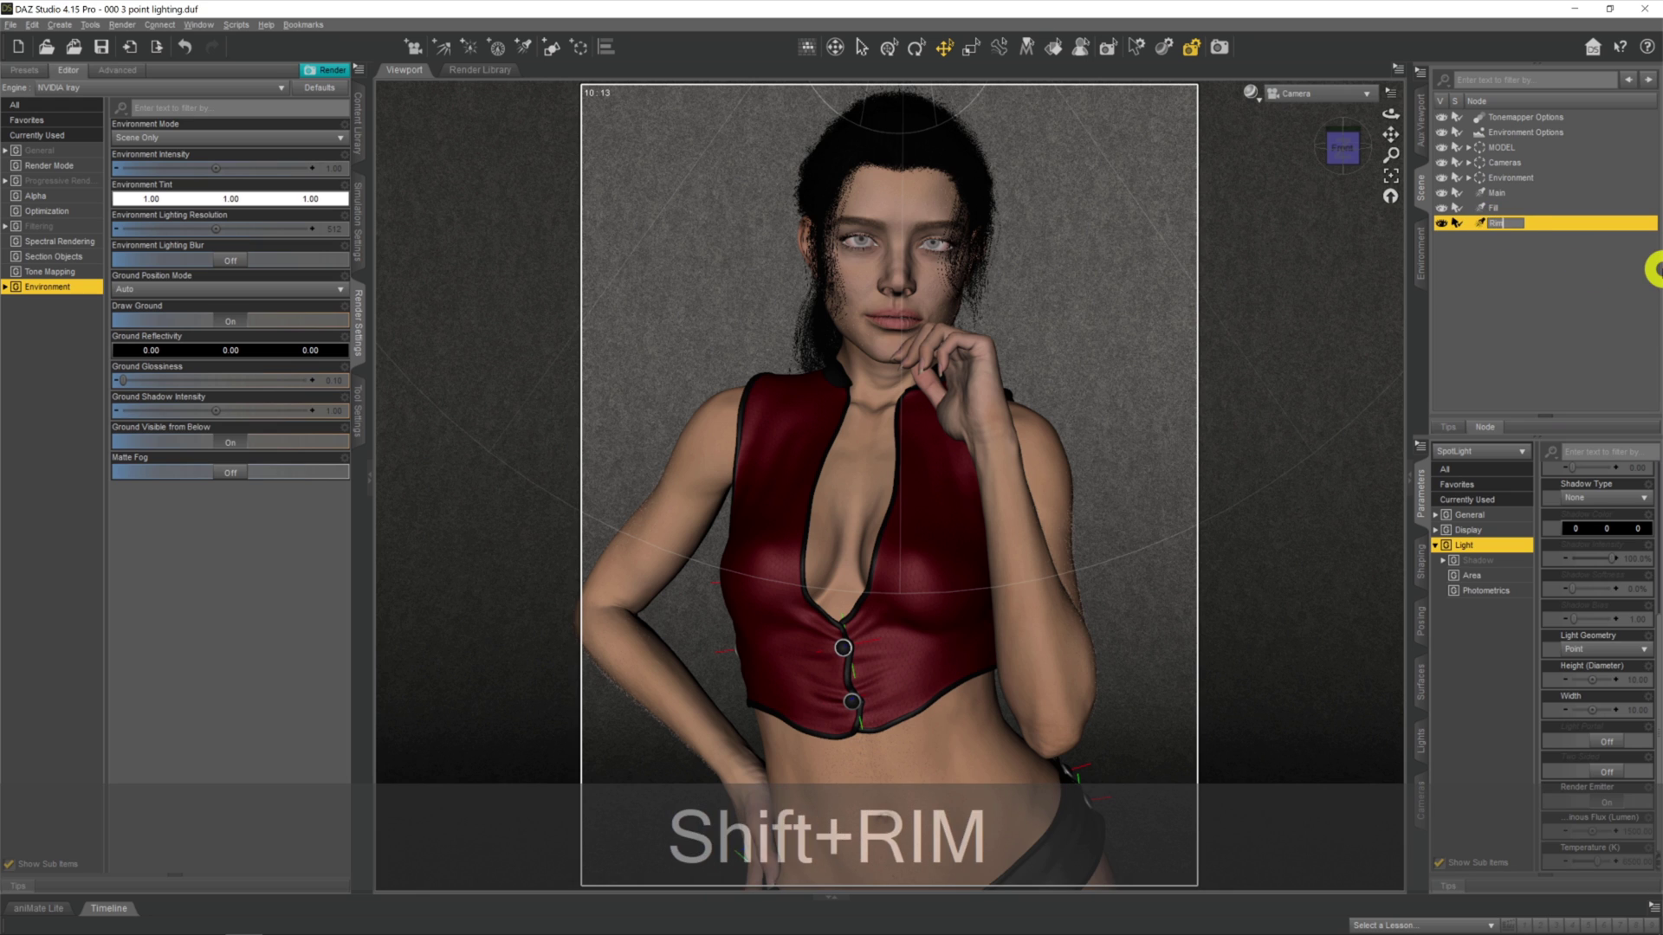
pyautogui.press('Return')
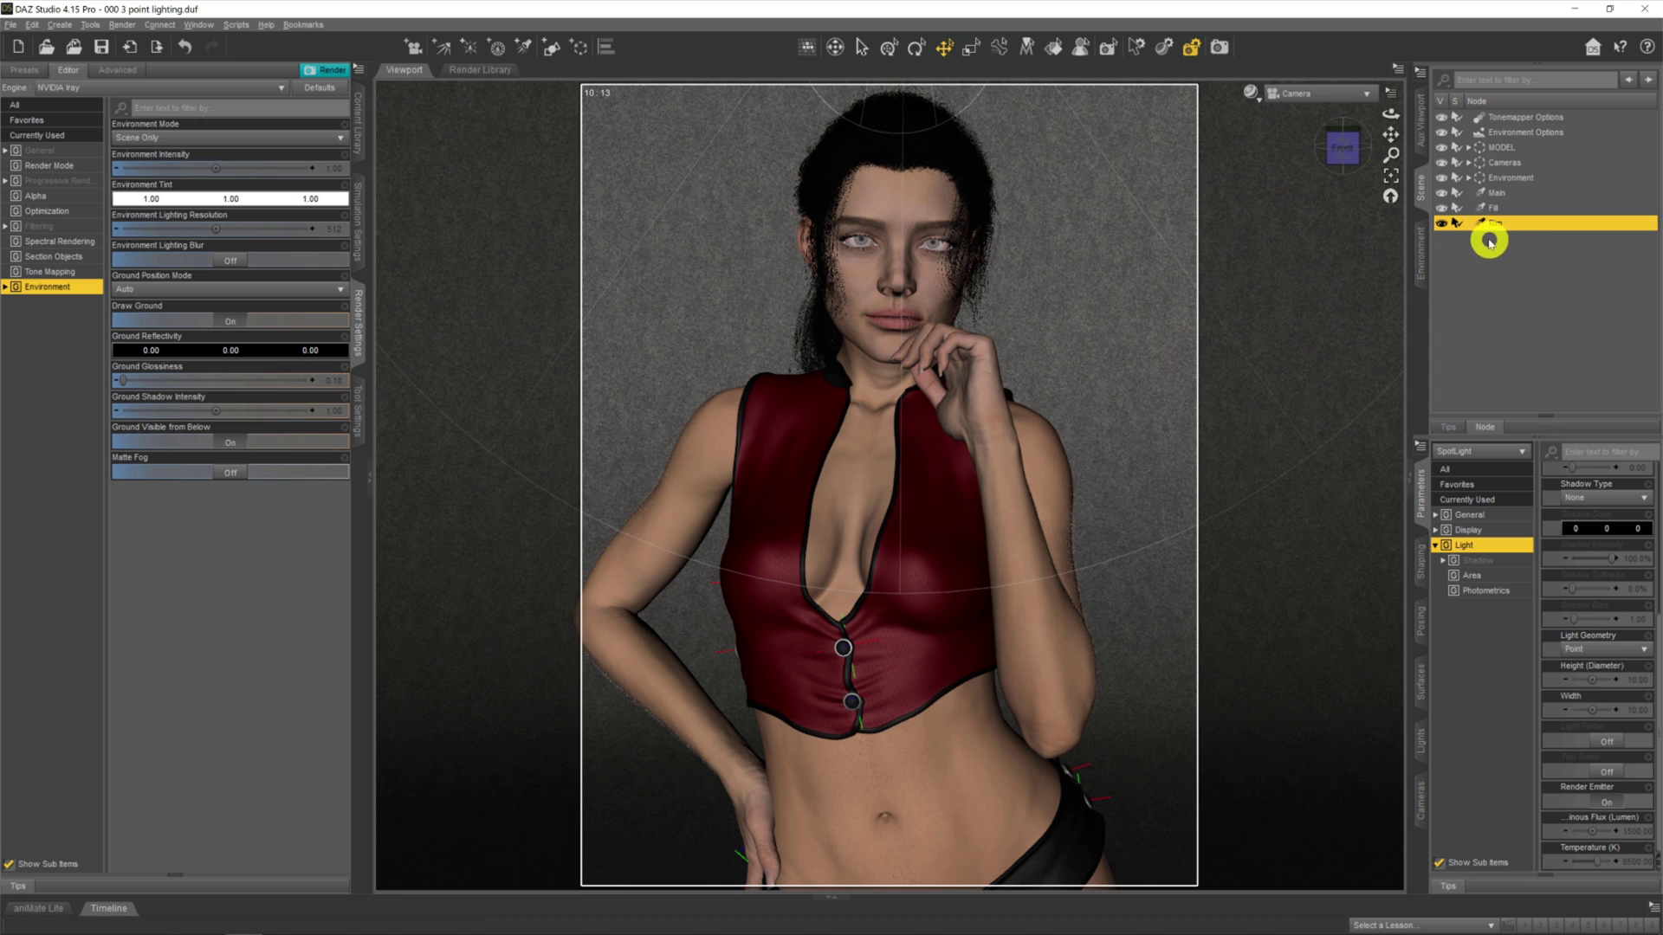
# Step: Hide the Main and Fill lights and preview the Rim light alone in the NVIDIA Iray draw style
pyautogui.click(1442, 208)
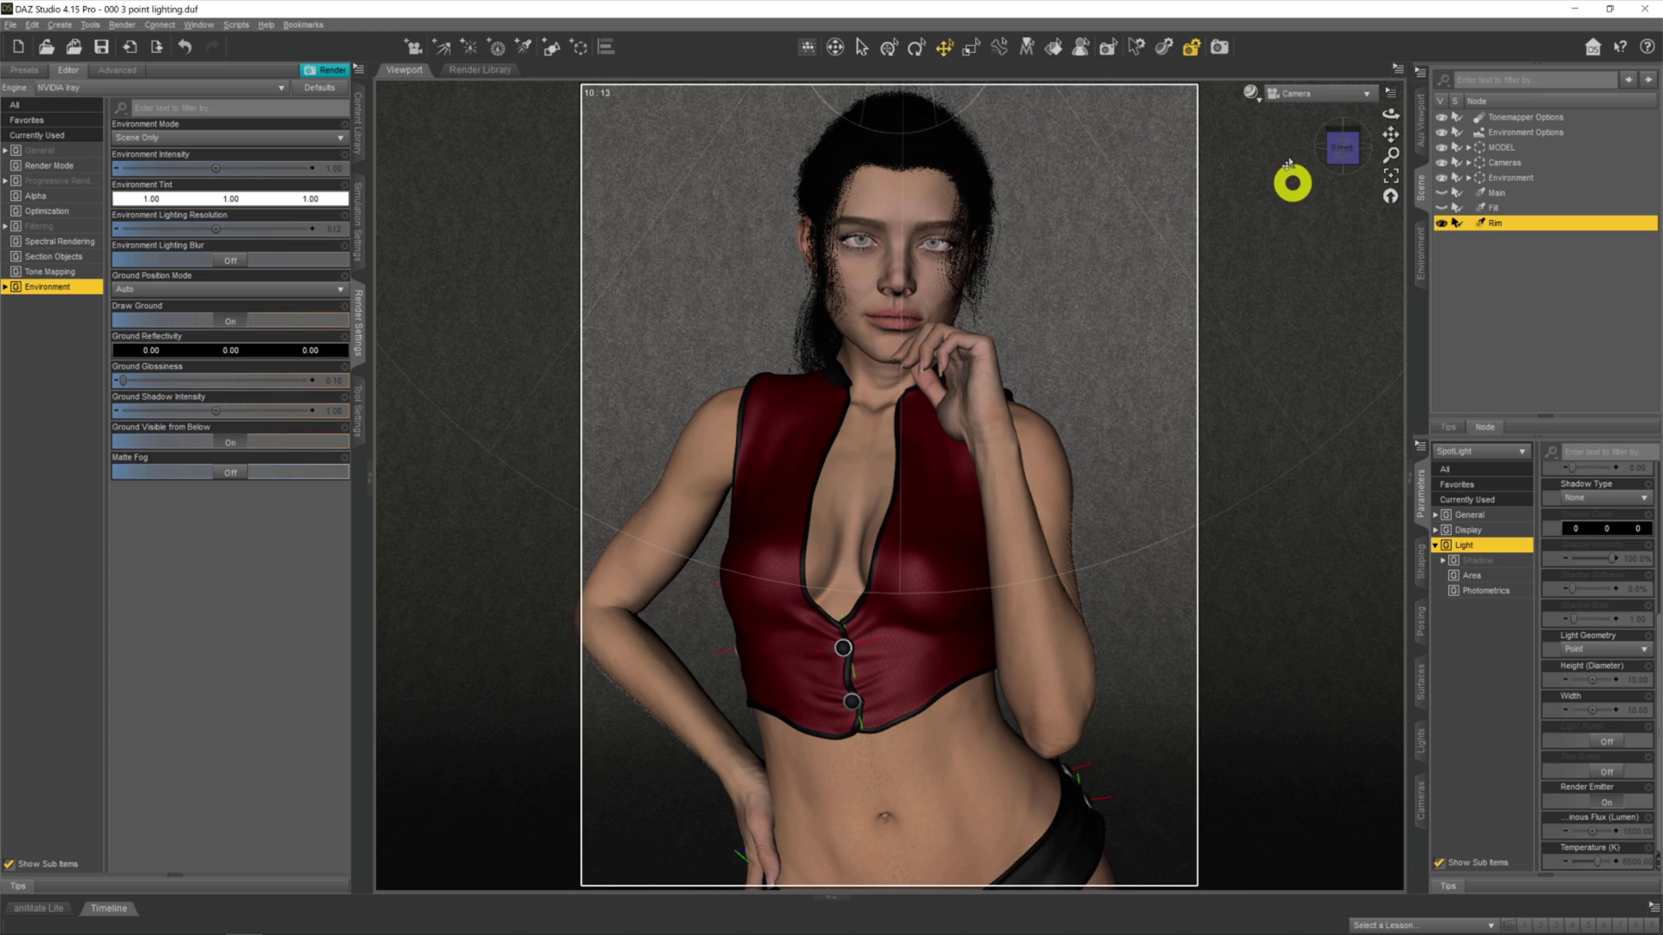
pyautogui.click(1249, 92)
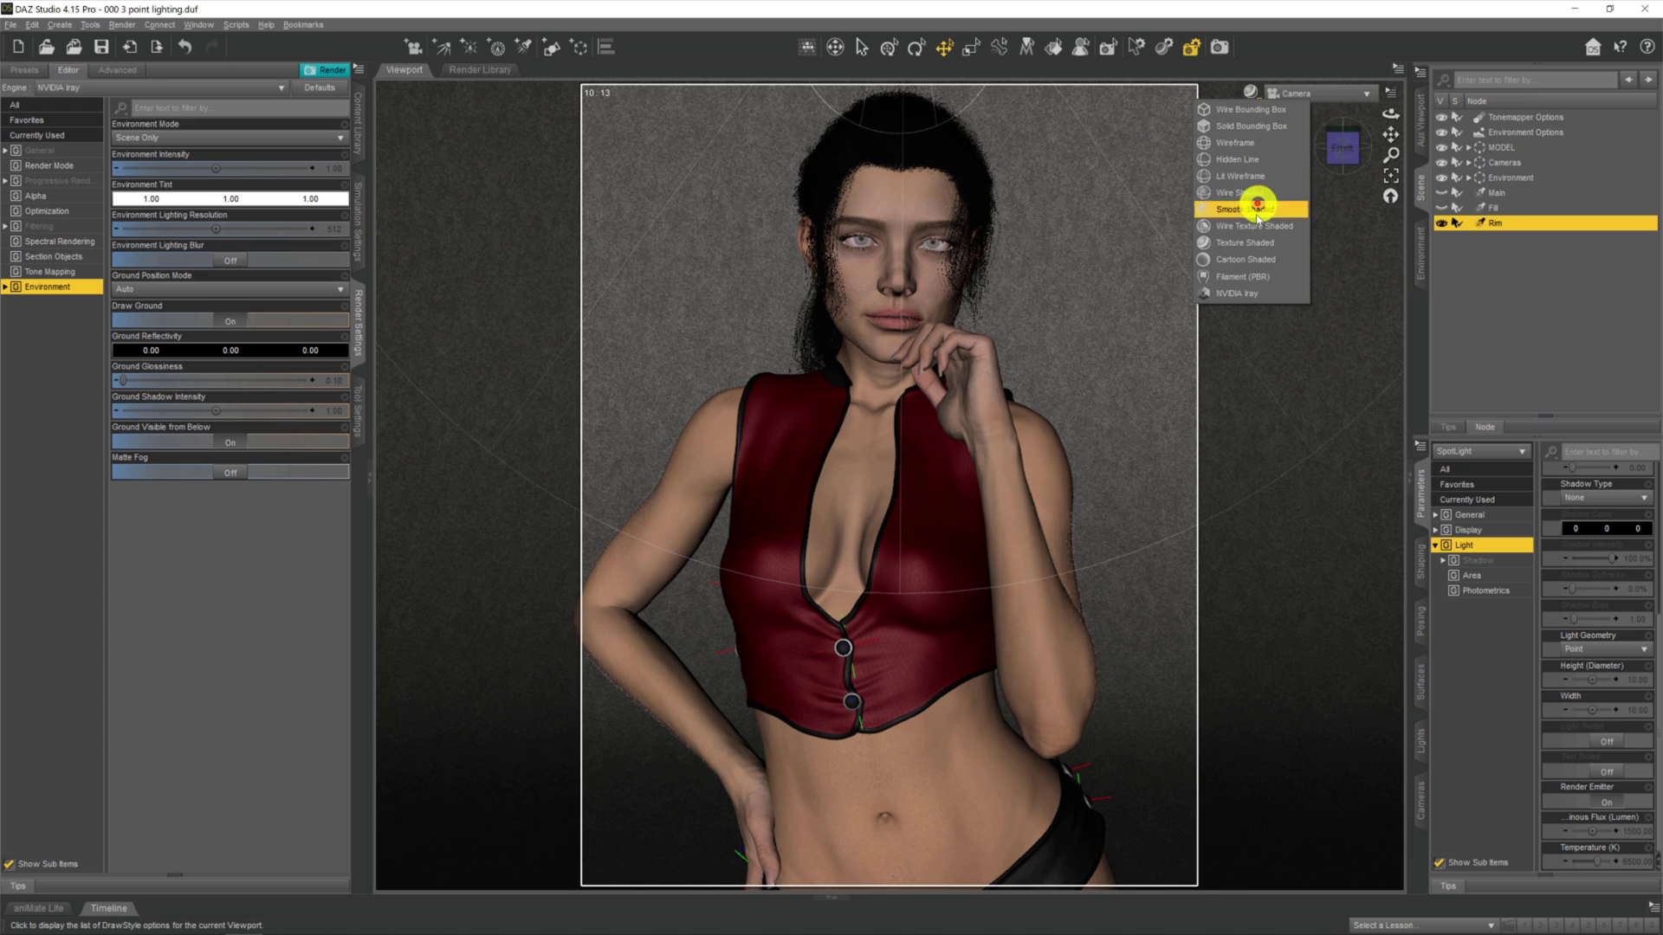
pyautogui.click(1247, 276)
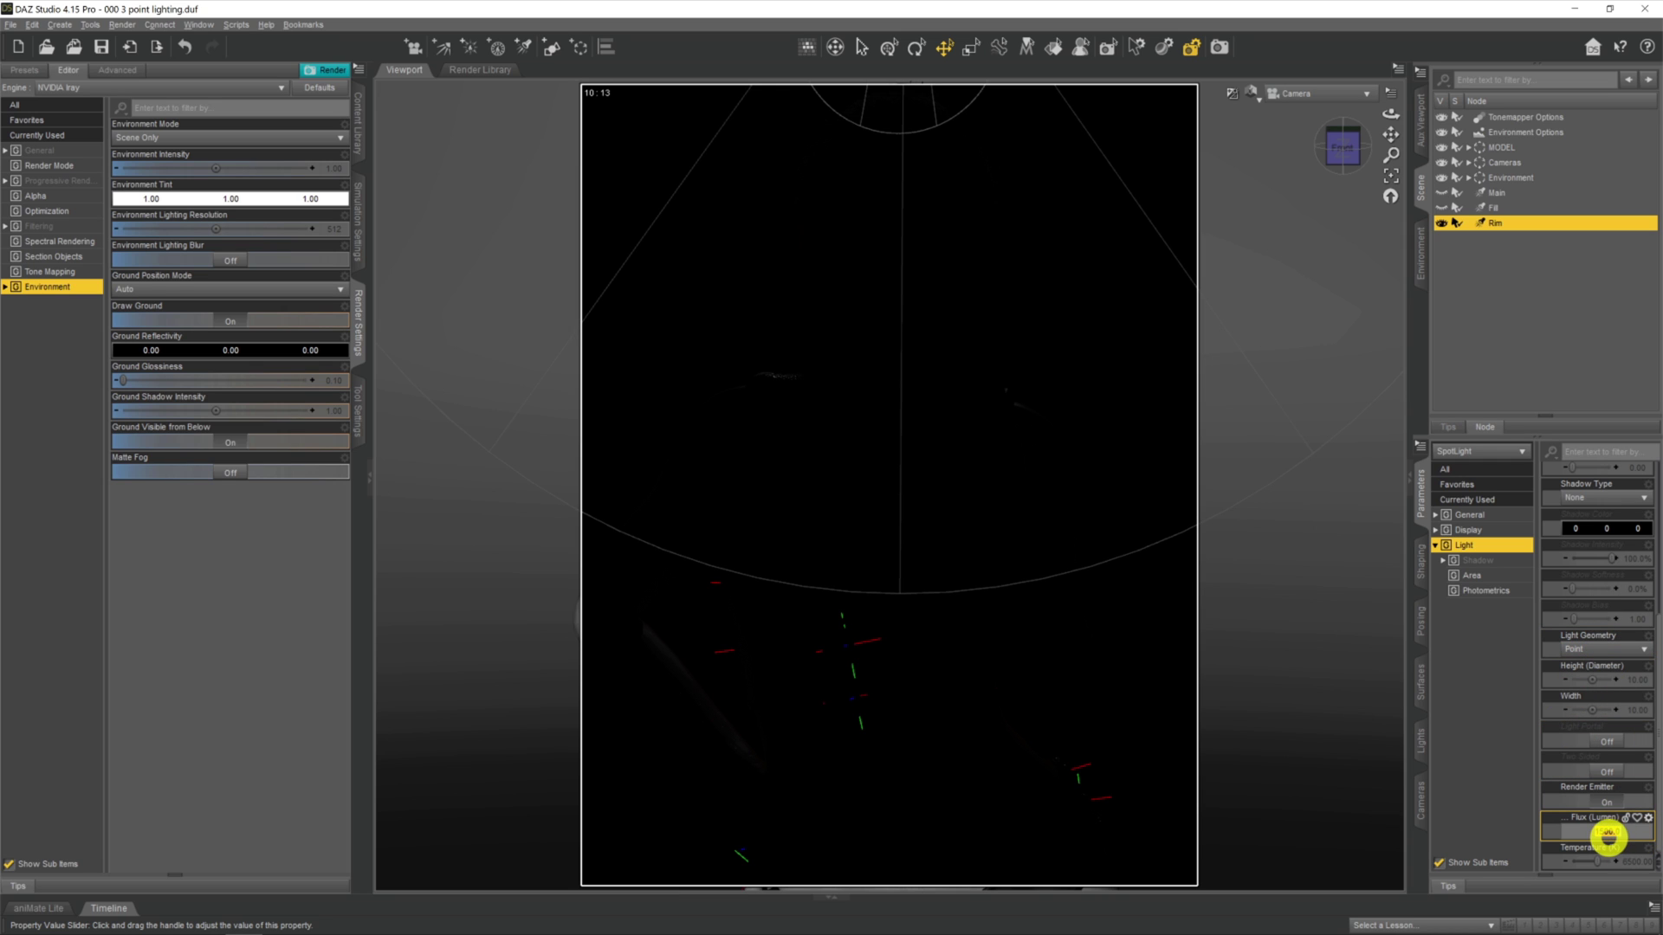
# Step: Raise the Rim light's luminous flux in stages, starting at 15000 and ending at 1500000 lumens
pyautogui.click(1611, 833)
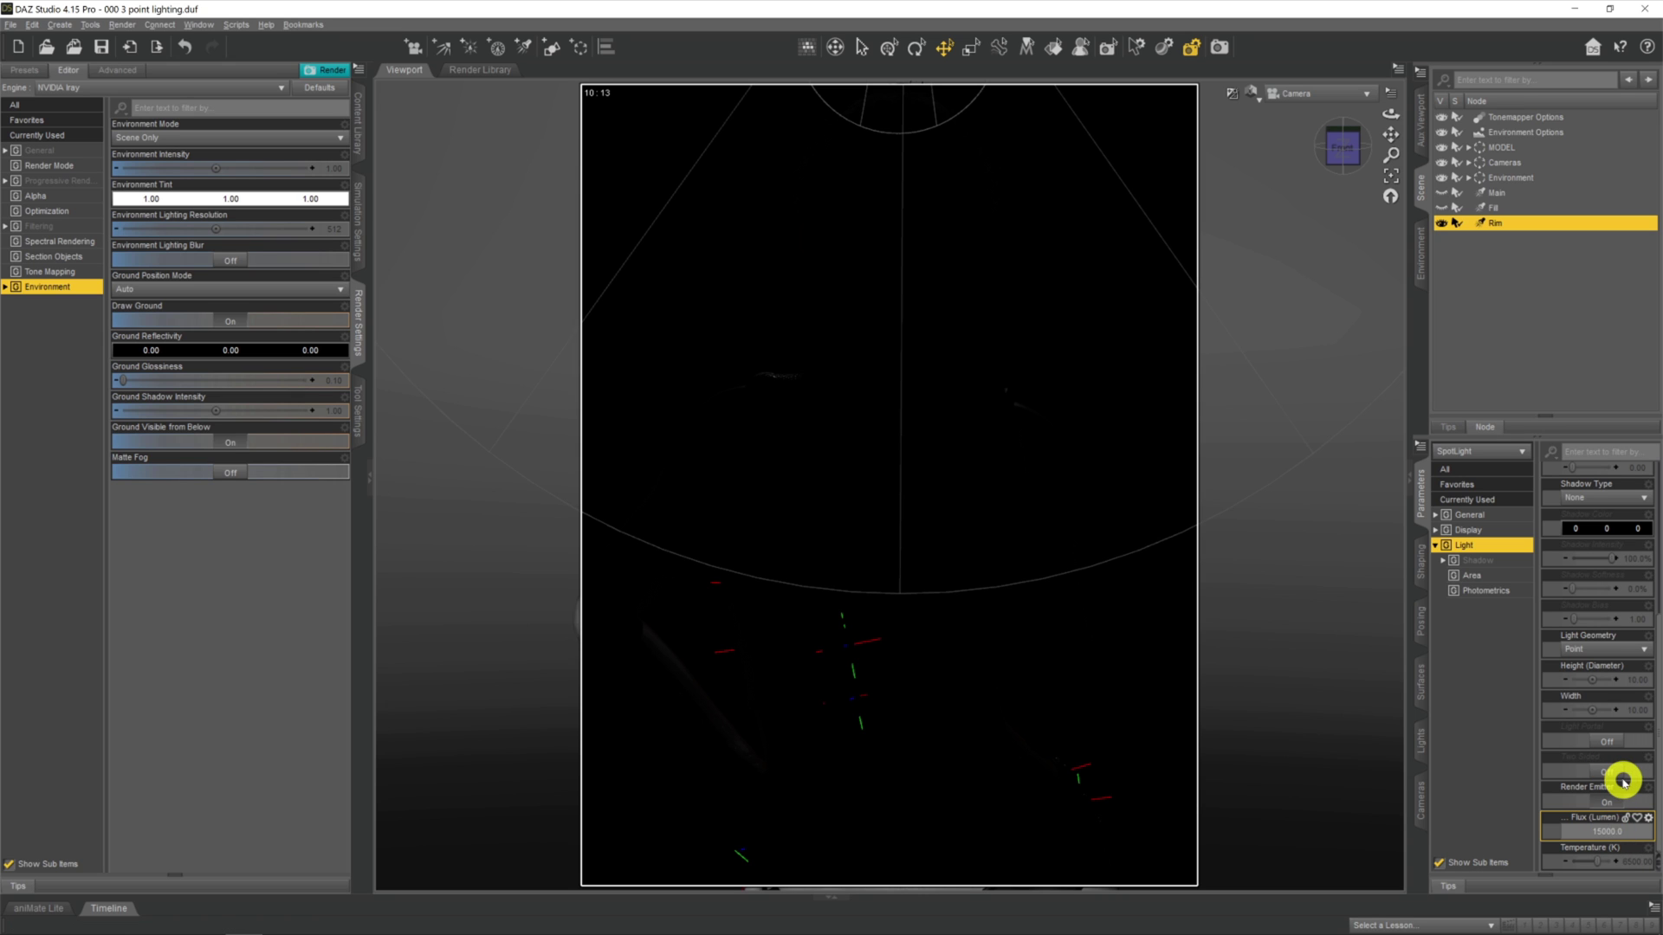
pyautogui.press('Return')
pyautogui.moveTo(1631, 829); pyautogui.dragTo(1625, 834)
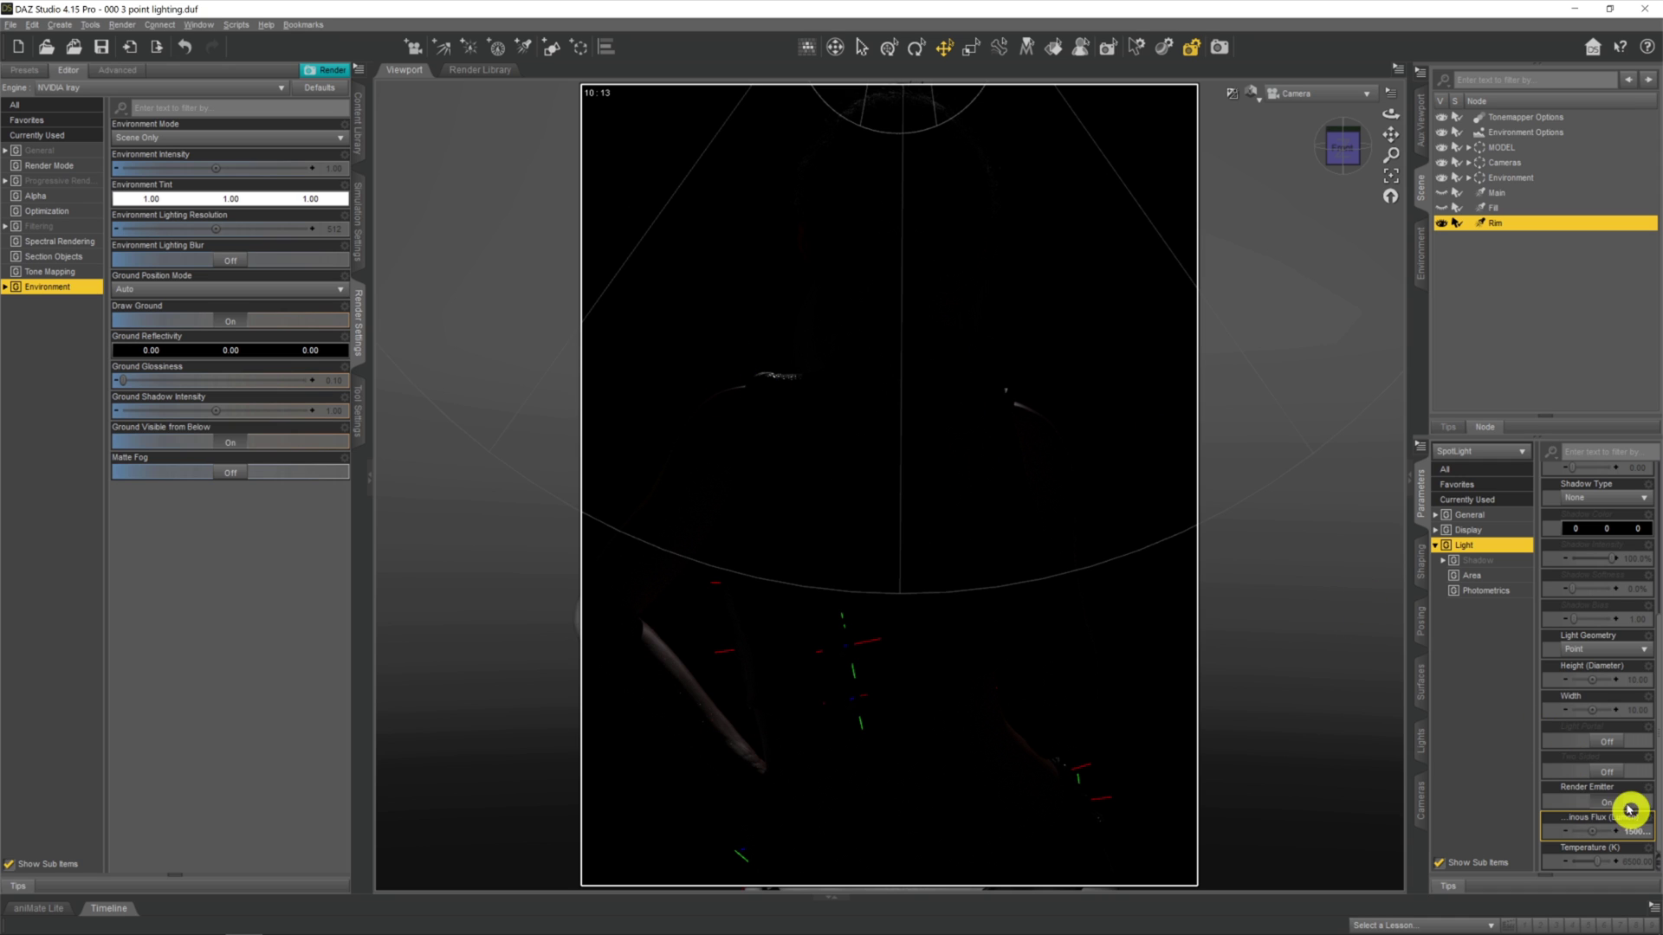
pyautogui.write('00')
pyautogui.press('Return')
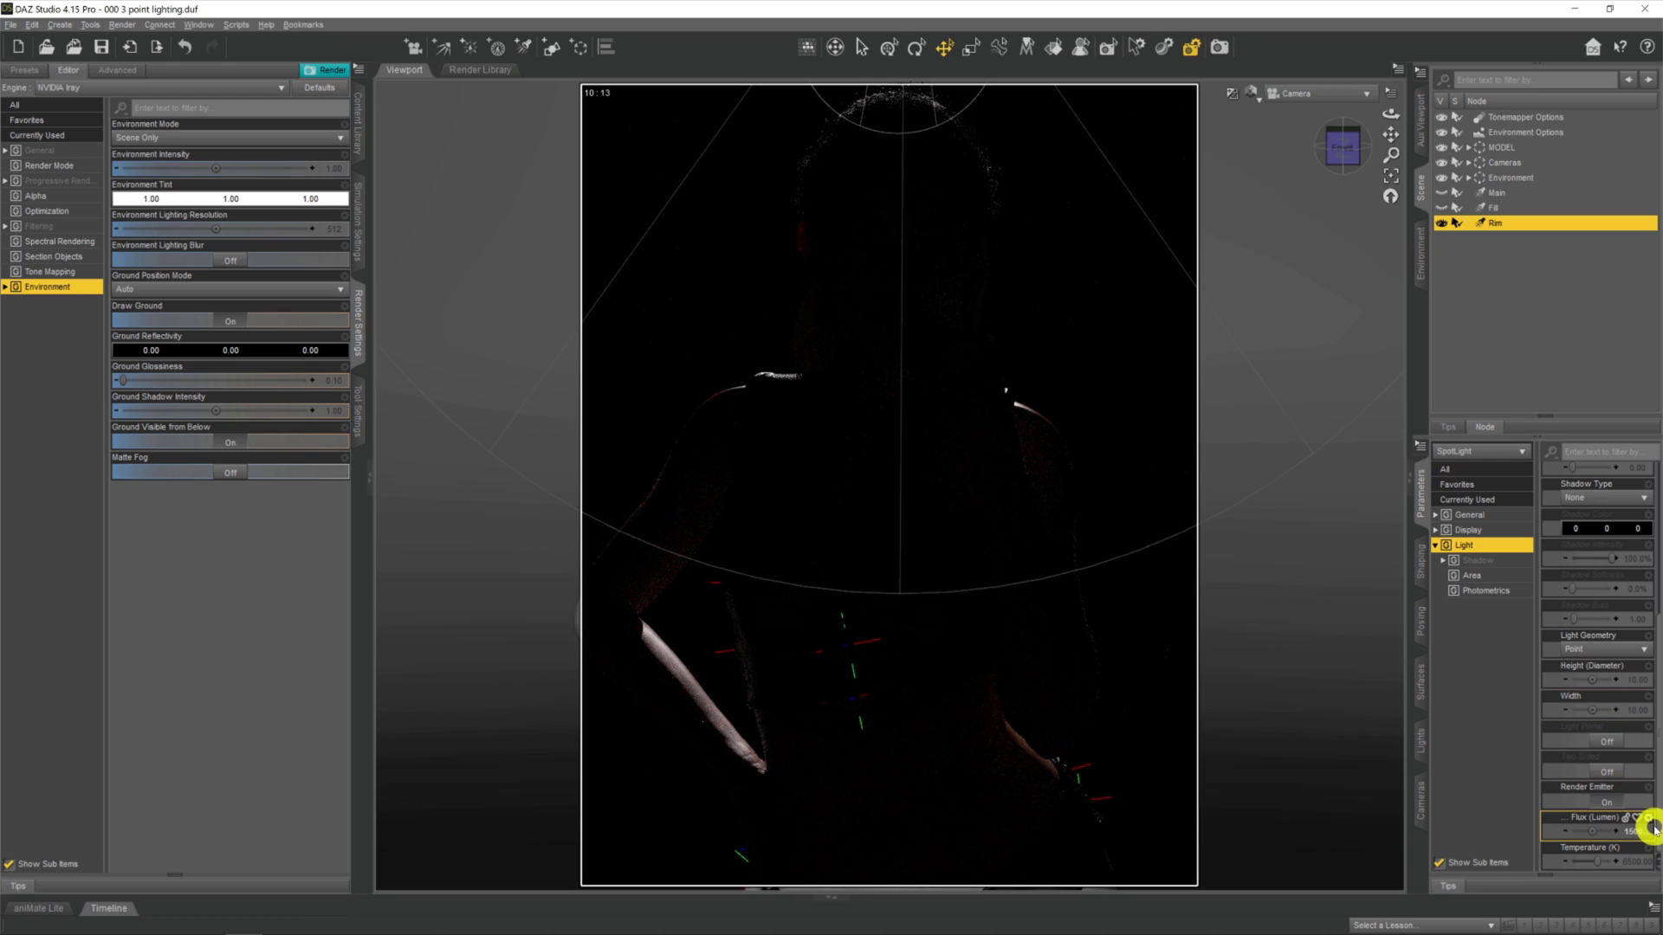
pyautogui.write('1500000')
pyautogui.press('Return')
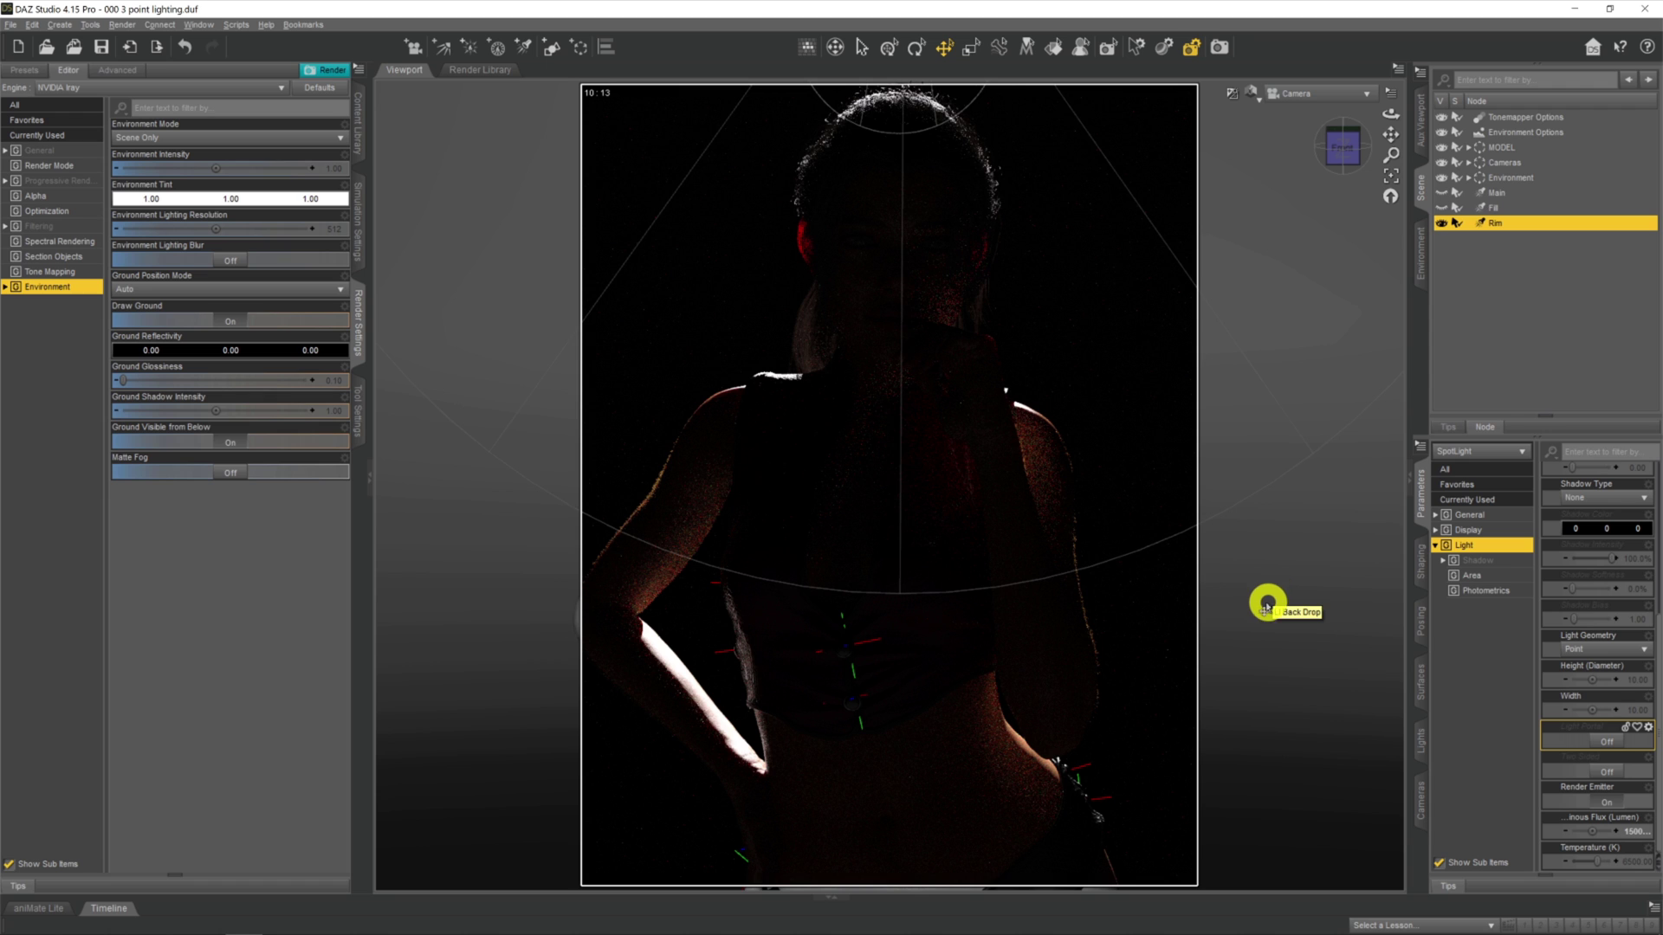
# Step: Show the Main and Fill lights again and select the backdrop instead of the Rim light
pyautogui.click(1442, 196)
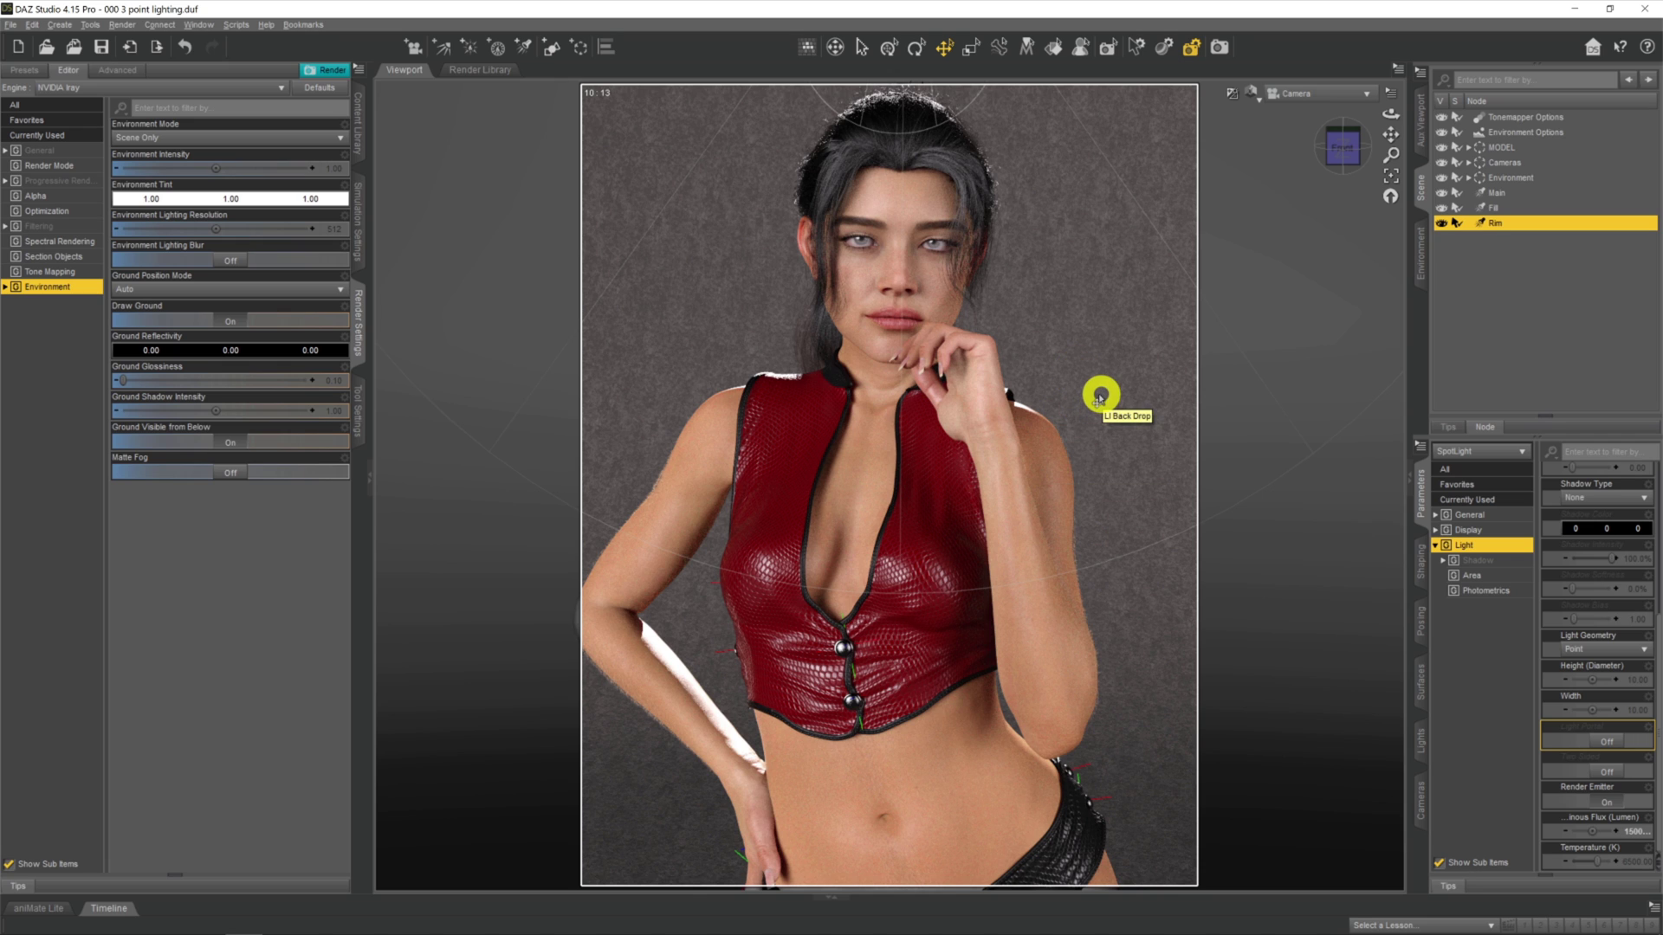
pyautogui.click(1120, 665)
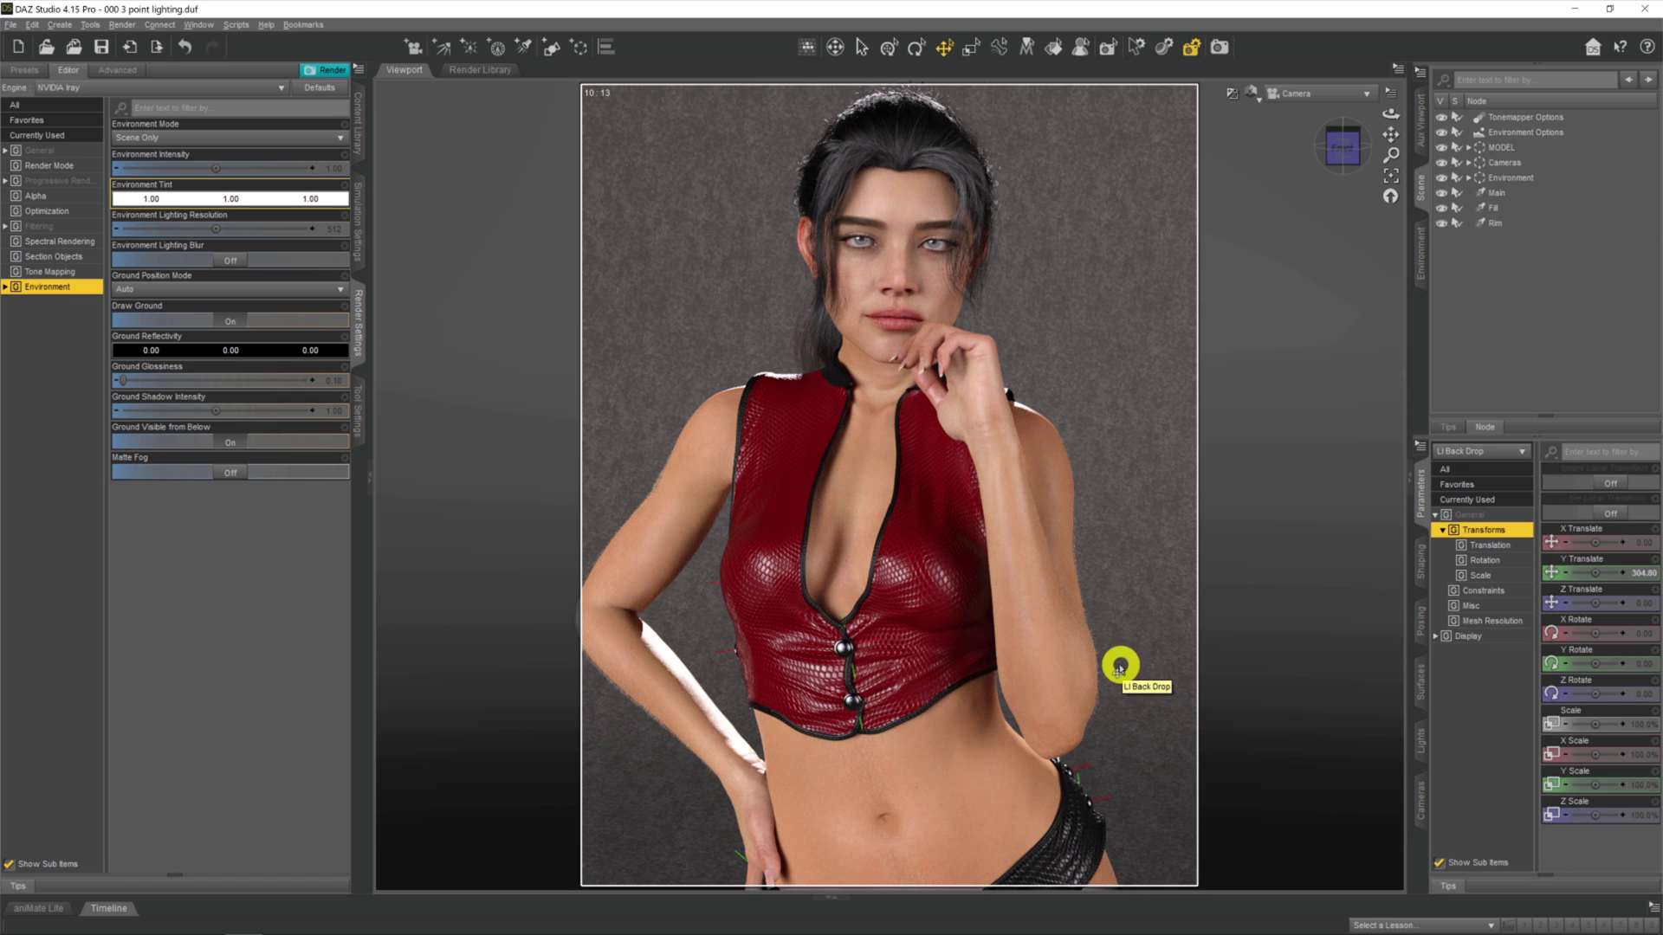